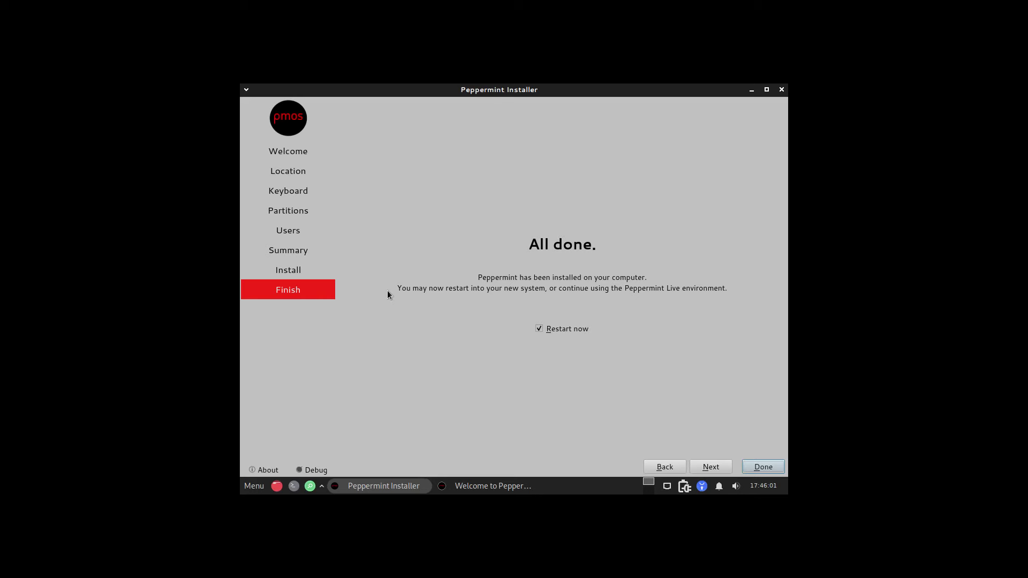
Step: Glance through the Whisker application menu, then dismiss it to return to the installer's Finish page
{"action": "left_click", "coordinate": [253, 487]}
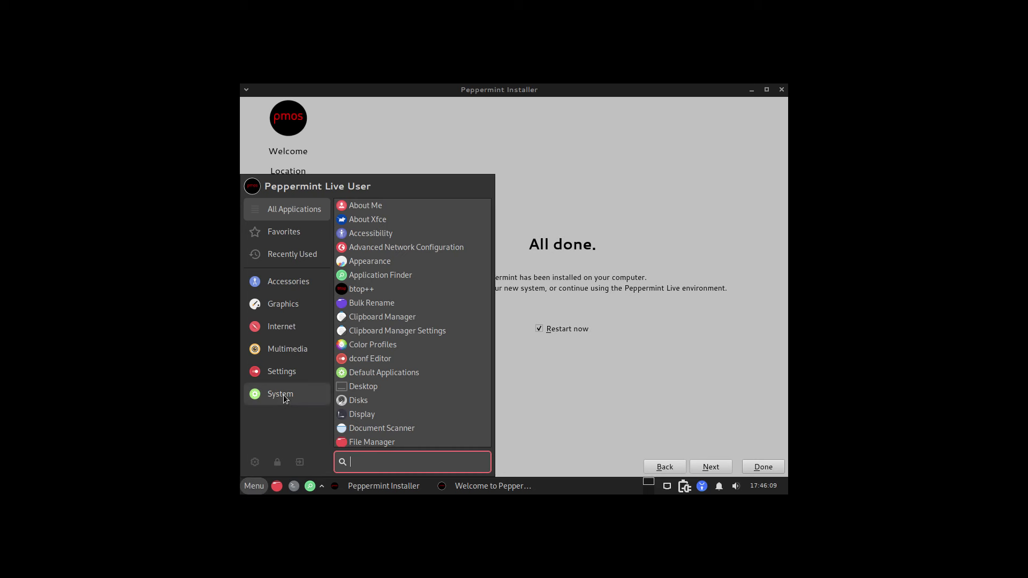
{"action": "mouse_move", "coordinate": [294, 320]}
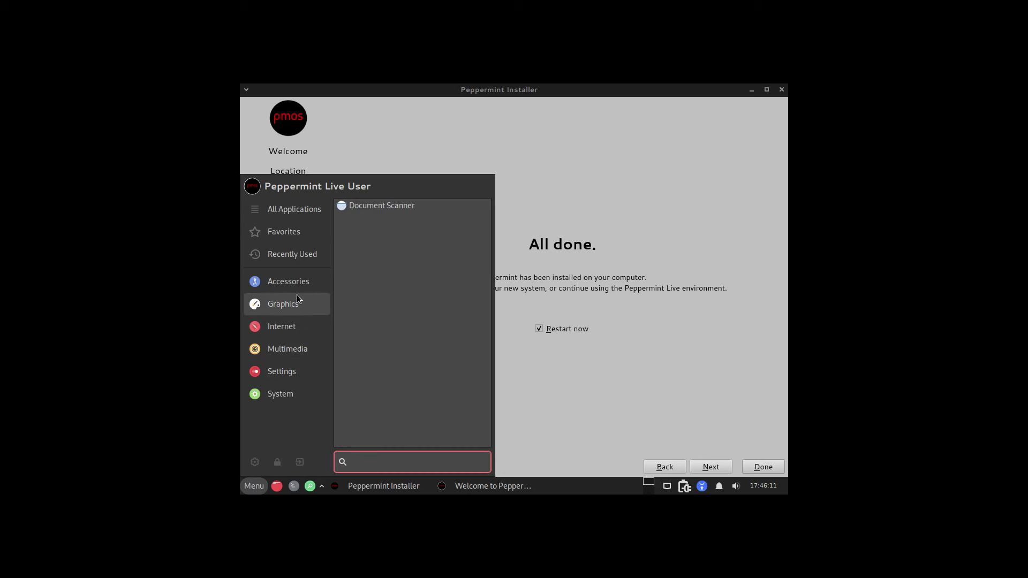
{"action": "mouse_move", "coordinate": [300, 284]}
{"action": "left_click", "coordinate": [577, 164]}
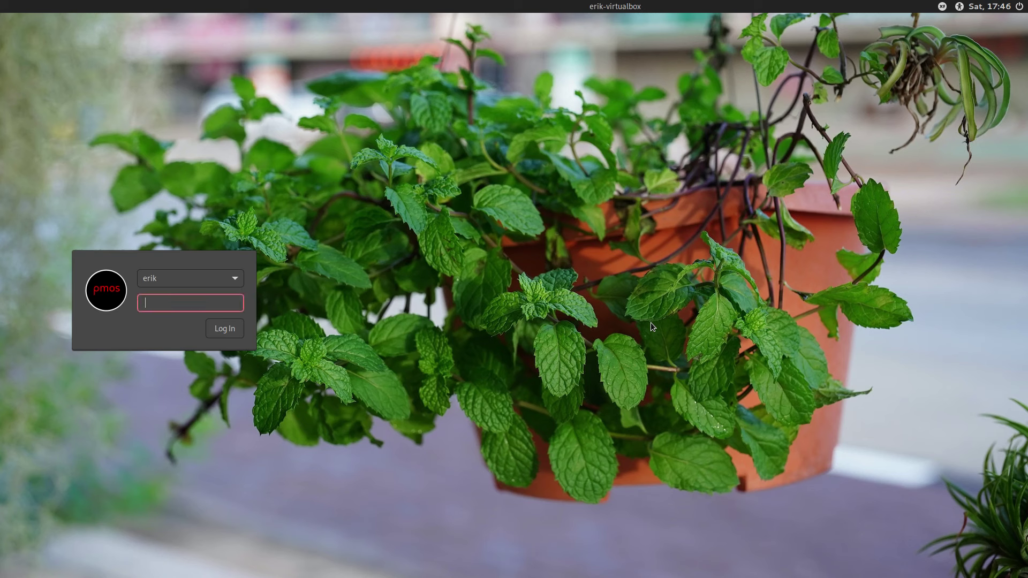
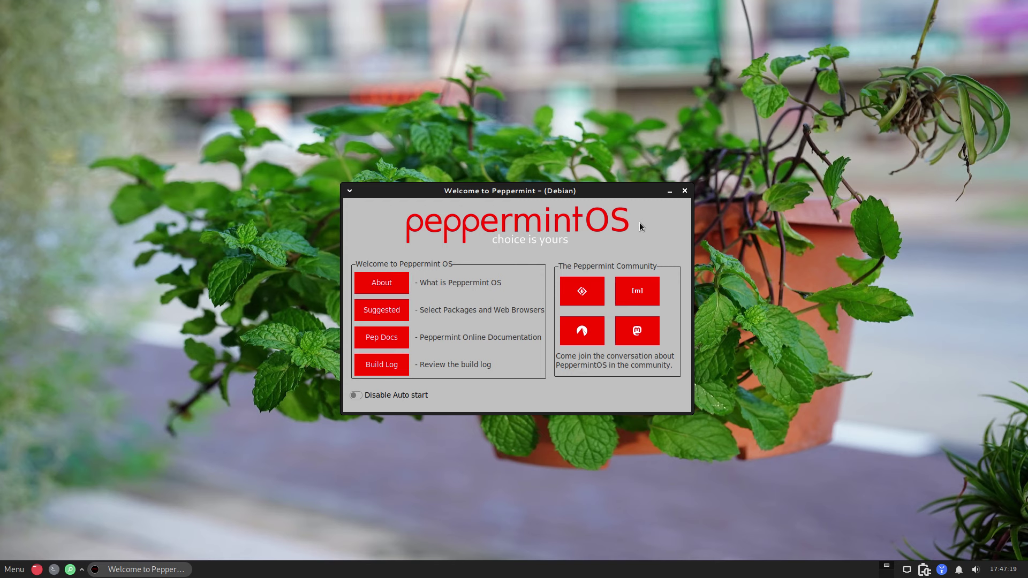
Step: Browse the Whisker menu categories down to System applications, then close the menu
{"action": "left_click", "coordinate": [6, 572]}
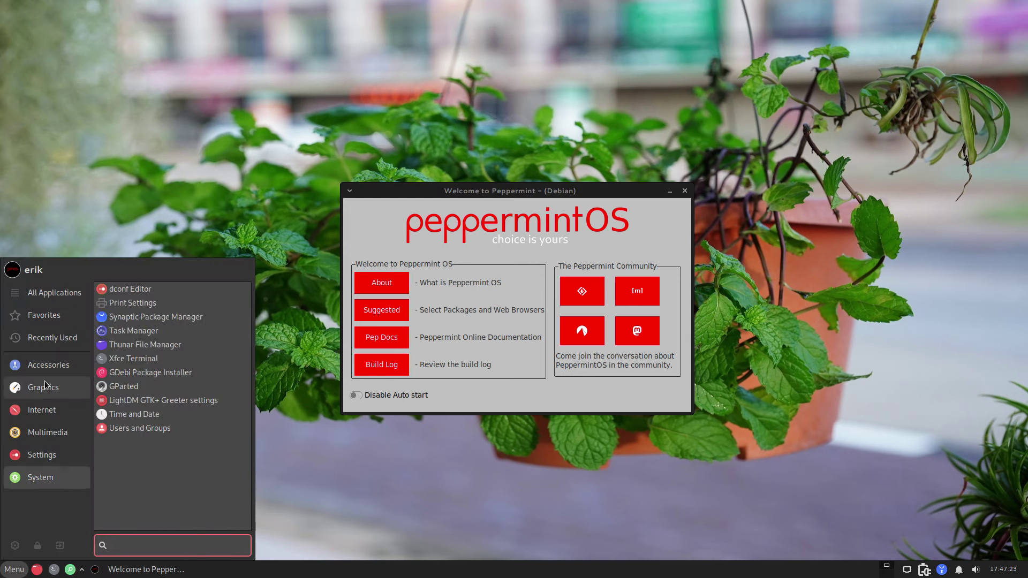
{"action": "mouse_move", "coordinate": [56, 363]}
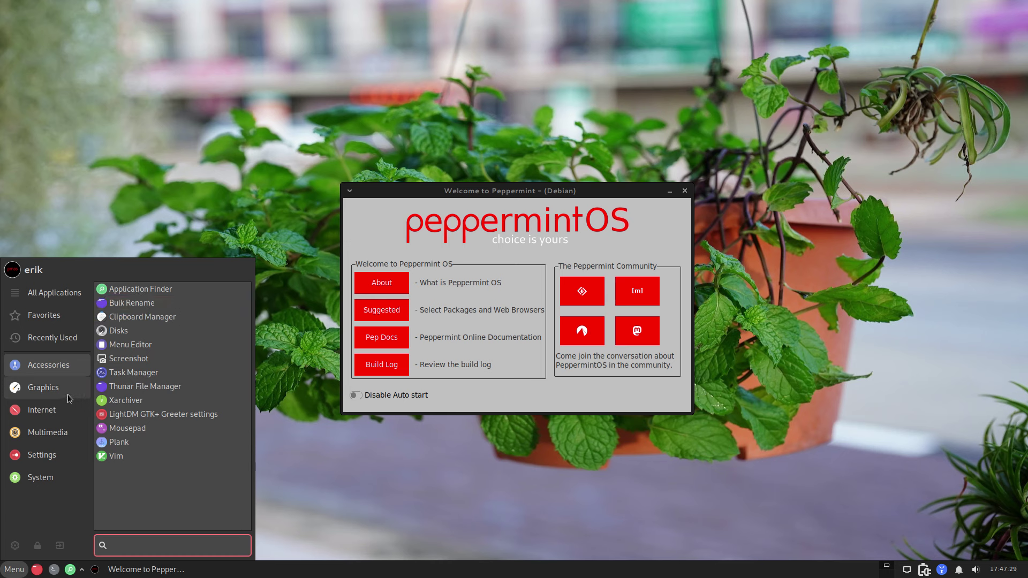
{"action": "mouse_move", "coordinate": [54, 395]}
{"action": "mouse_move", "coordinate": [47, 416]}
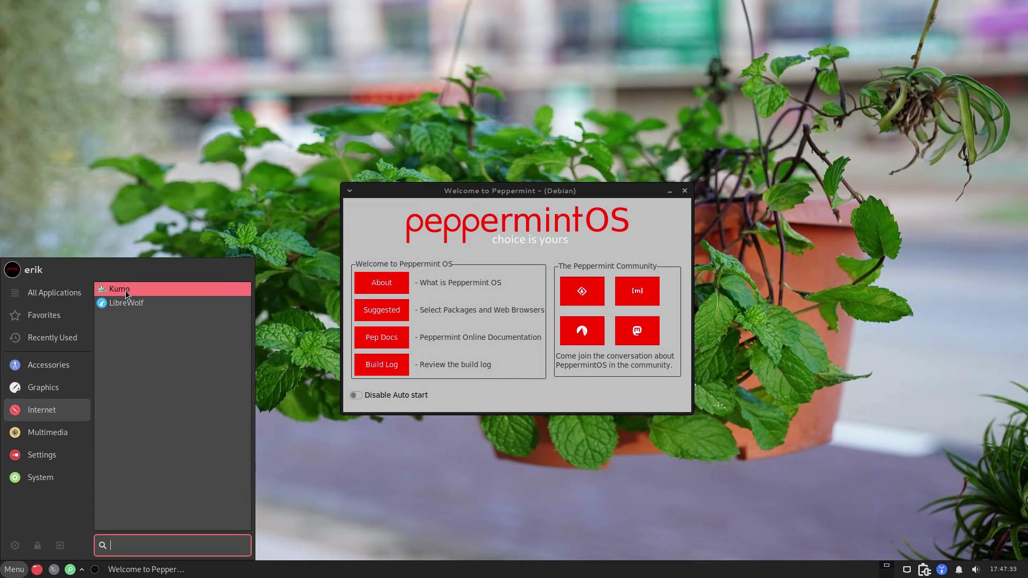
{"action": "mouse_move", "coordinate": [56, 438]}
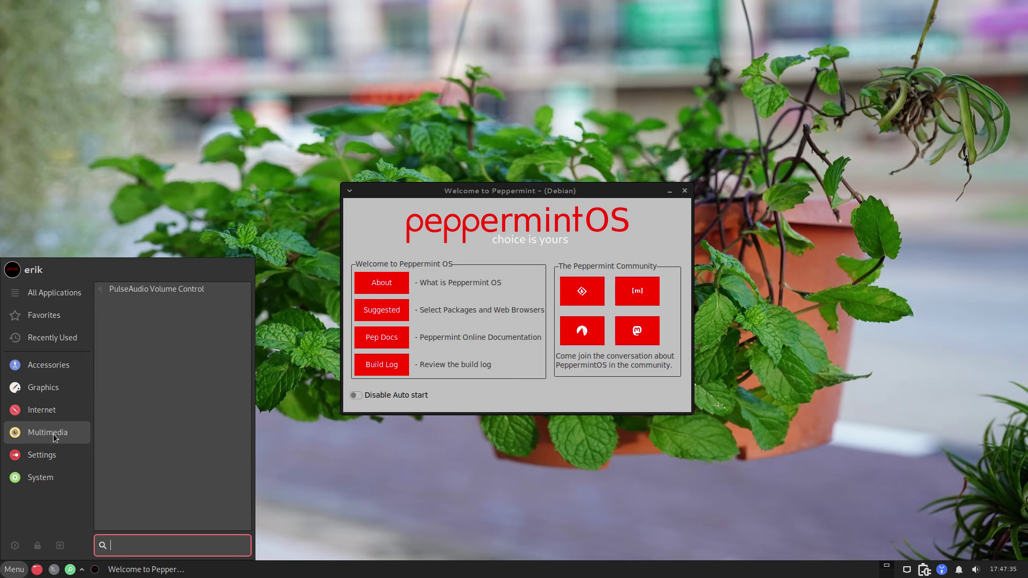
{"action": "mouse_move", "coordinate": [51, 457]}
{"action": "scroll", "coordinate": [167, 462], "scroll_direction": "down", "scroll_amount": 5}
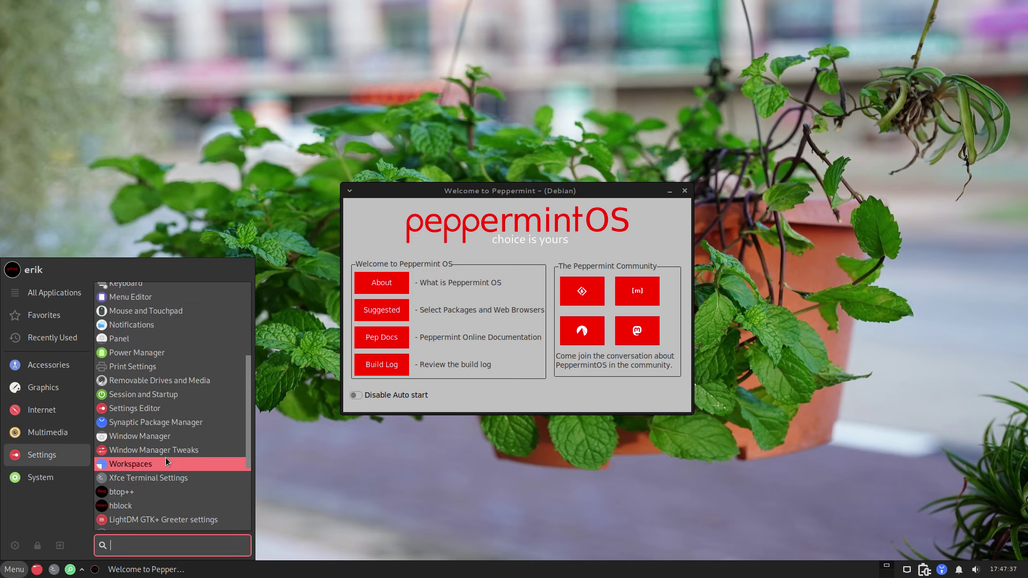
{"action": "scroll", "coordinate": [166, 462], "scroll_direction": "down", "scroll_amount": 5}
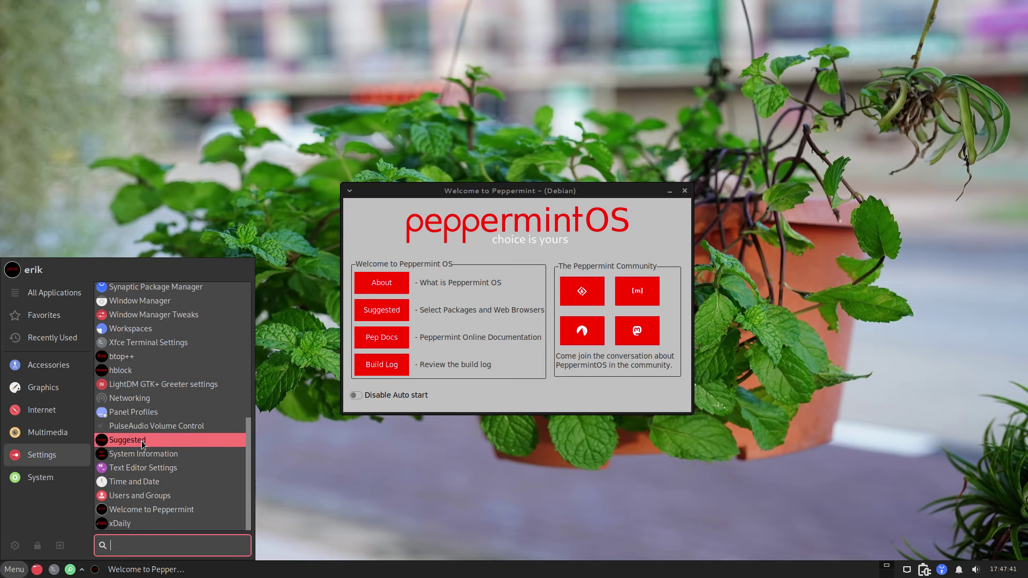
{"action": "left_click", "coordinate": [40, 478]}
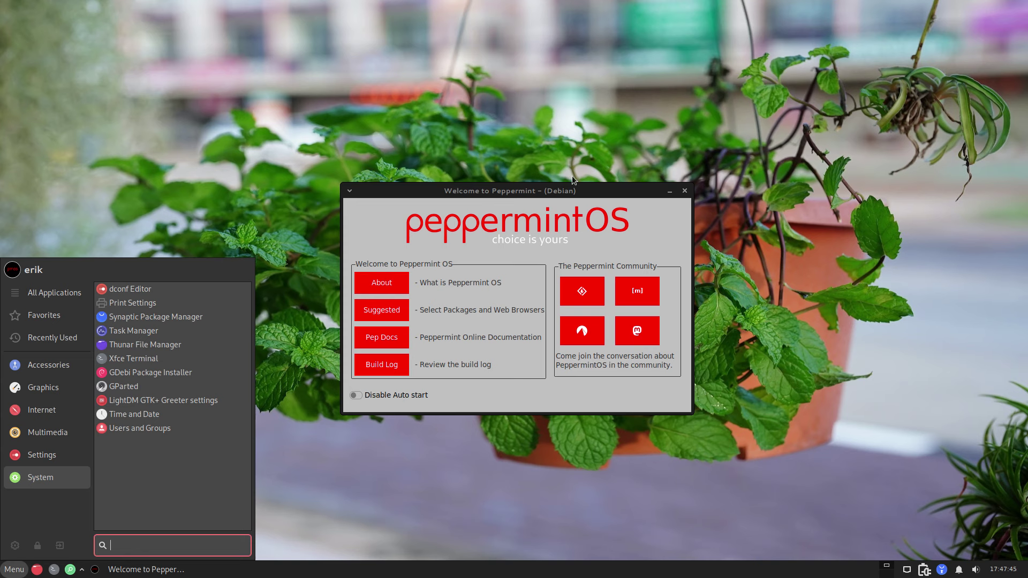
{"action": "left_click", "coordinate": [595, 190]}
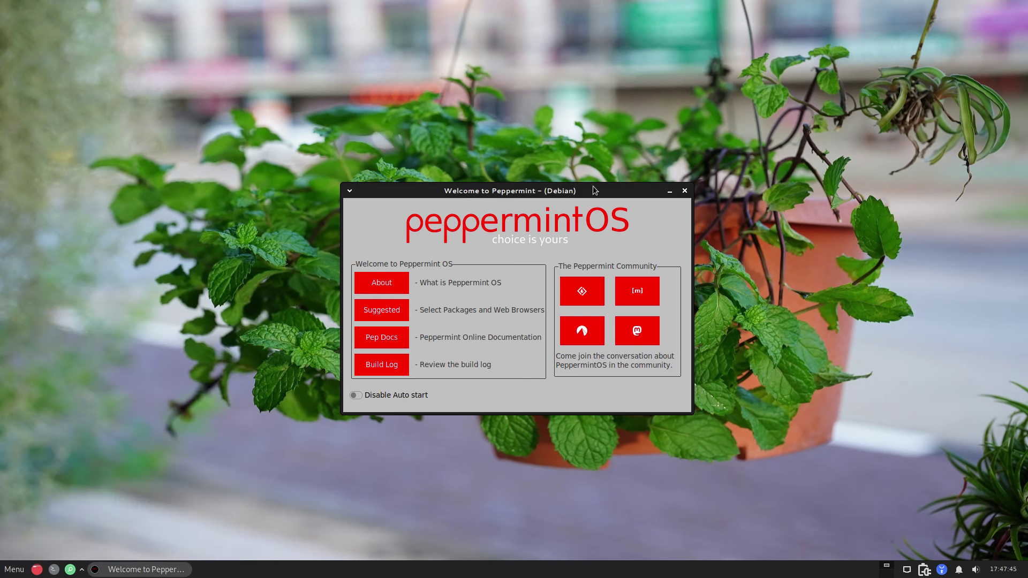
Step: Close the Welcome to Peppermint window and open a terminal centred on screen
{"action": "left_click", "coordinate": [685, 190]}
{"action": "left_click", "coordinate": [53, 569]}
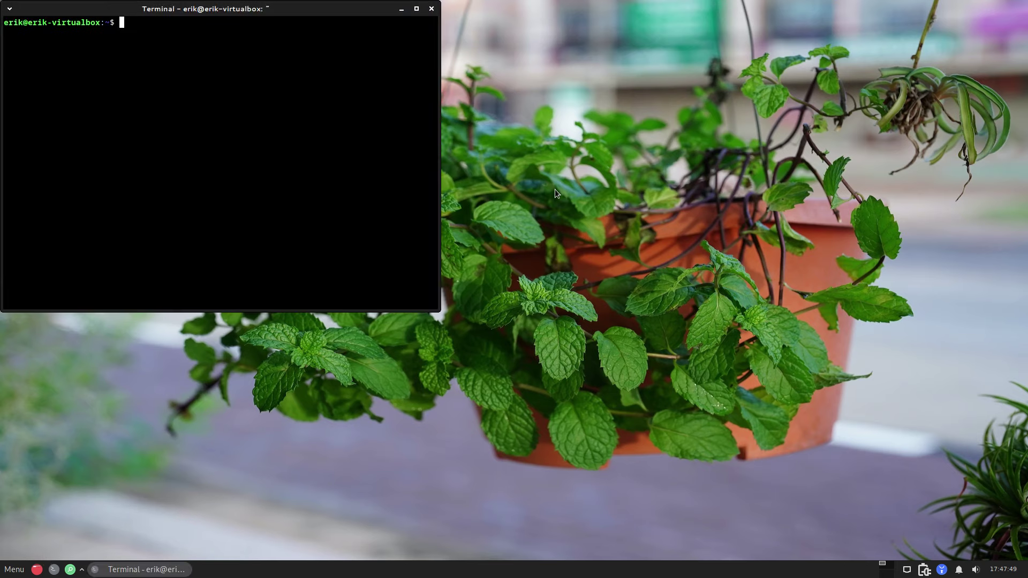
{"action": "left_click_drag", "start_coordinate": [279, 22], "coordinate": [557, 93]}
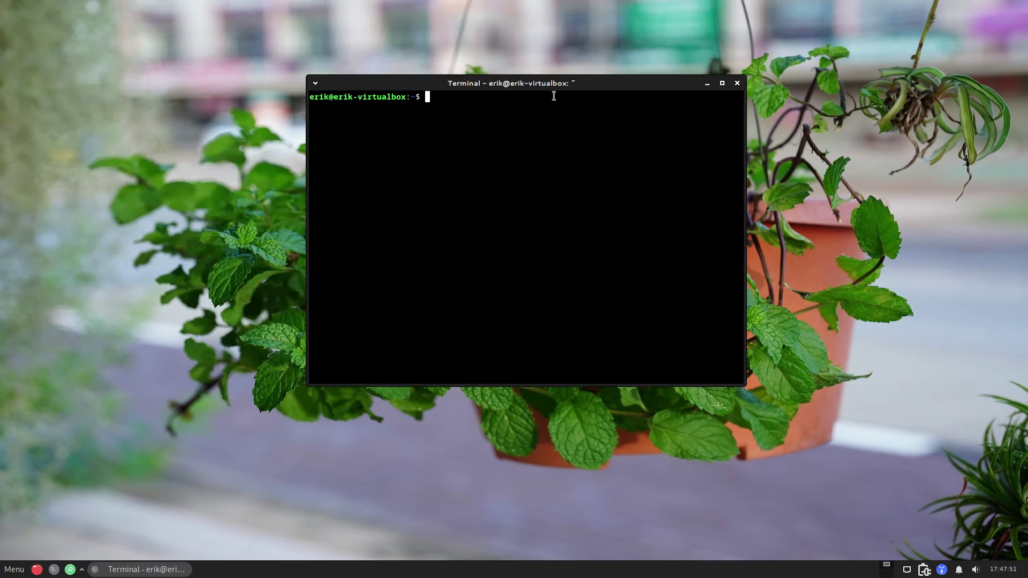
Step: Run 'sudo apt upgrade' and authorize it with the password
{"action": "type", "text": "sudo apt upgrade"}
{"action": "key", "text": "Return"}
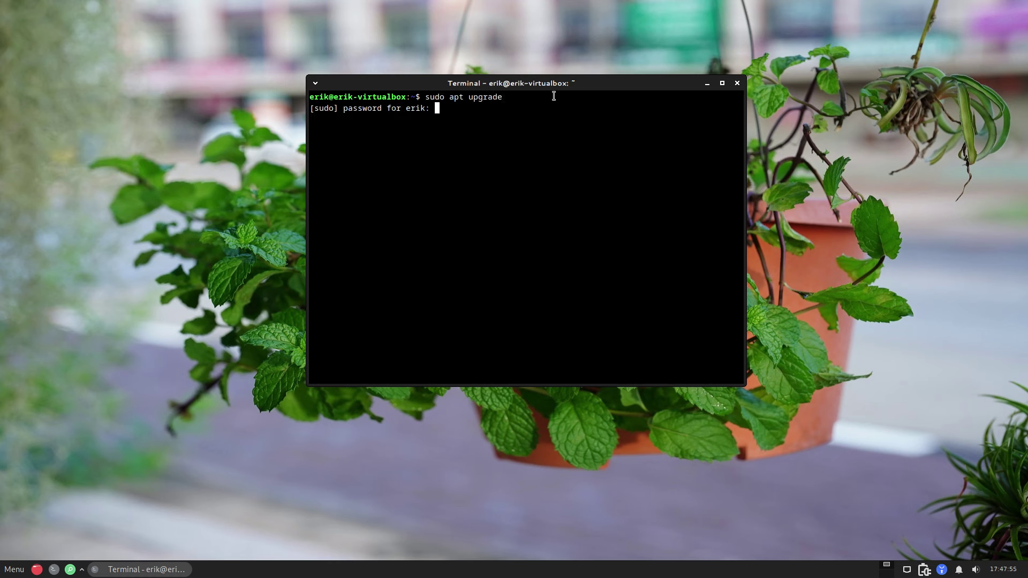
{"action": "key", "text": "Return"}
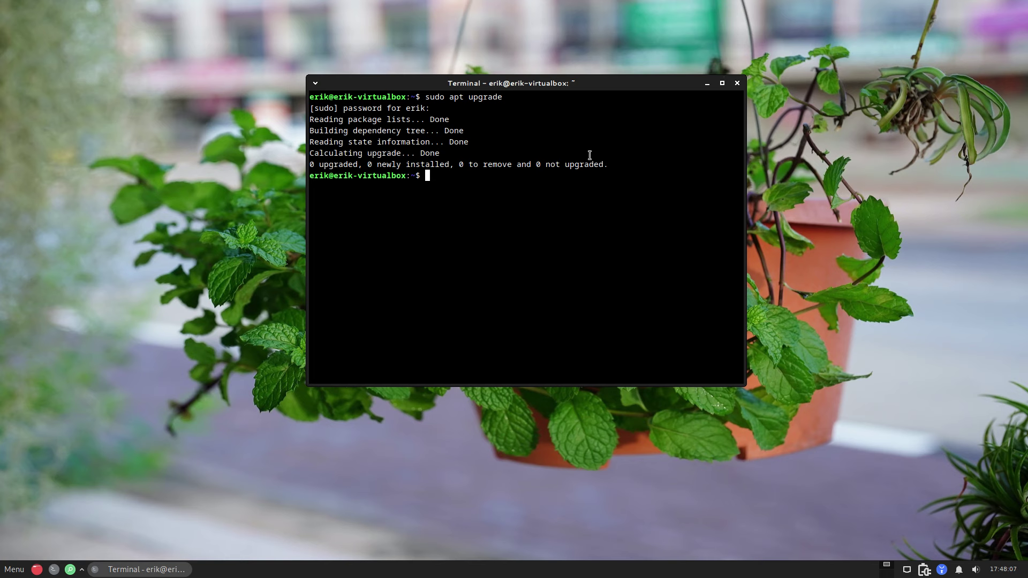
Step: Run 'git' to confirm git is installed
{"action": "type", "text": "sudo"}
{"action": "key", "text": "BackSpace"}
{"action": "key", "text": "BackSpace"}
{"action": "key", "text": "BackSpace"}
{"action": "key", "text": "BackSpace"}
{"action": "key", "text": "BackSpace"}
{"action": "type", "text": "git"}
{"action": "key", "text": "Return"}
Step: Create a DATA folder in home and change into it
{"action": "type", "text": "git"}
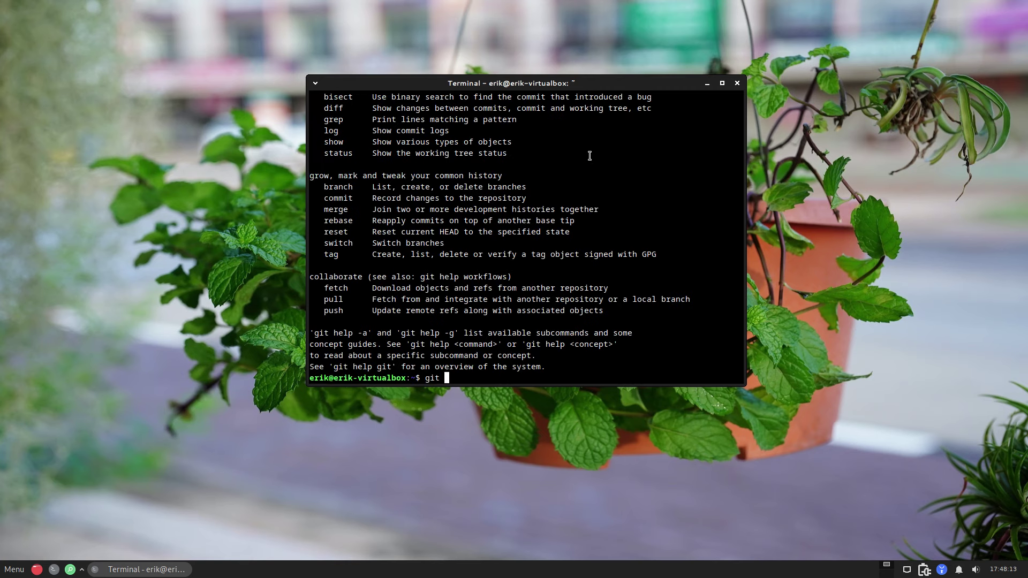
{"action": "key", "text": "BackSpace"}
{"action": "key", "text": "BackSpace"}
{"action": "key", "text": "BackSpace"}
{"action": "key", "text": "BackSpace"}
{"action": "type", "text": "mkdir DATA"}
{"action": "key", "text": "Return"}
{"action": "type", "text": "cd "}
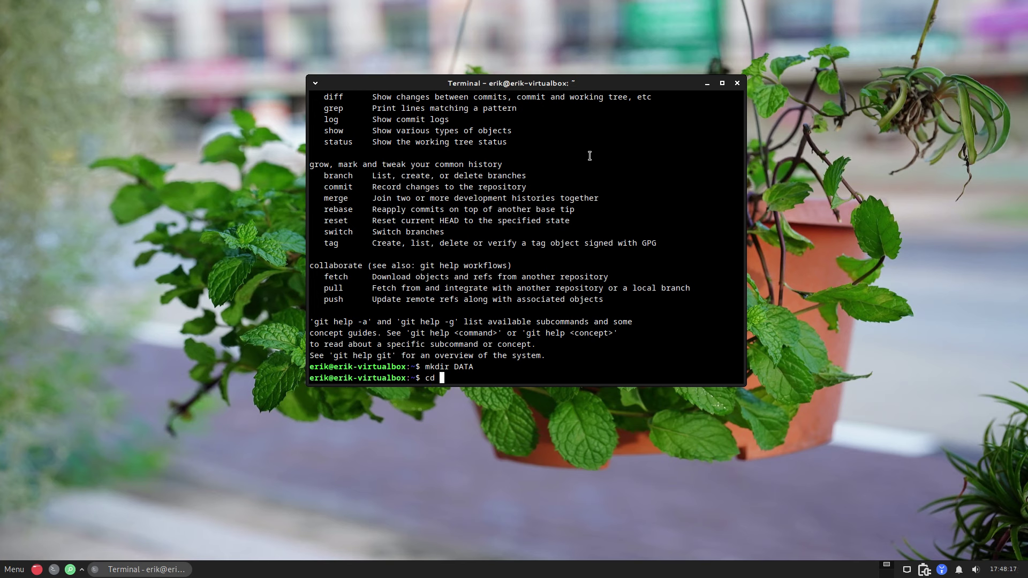
{"action": "type", "text": "EA"}
{"action": "key", "text": "Tab"}
{"action": "key", "text": "Return"}
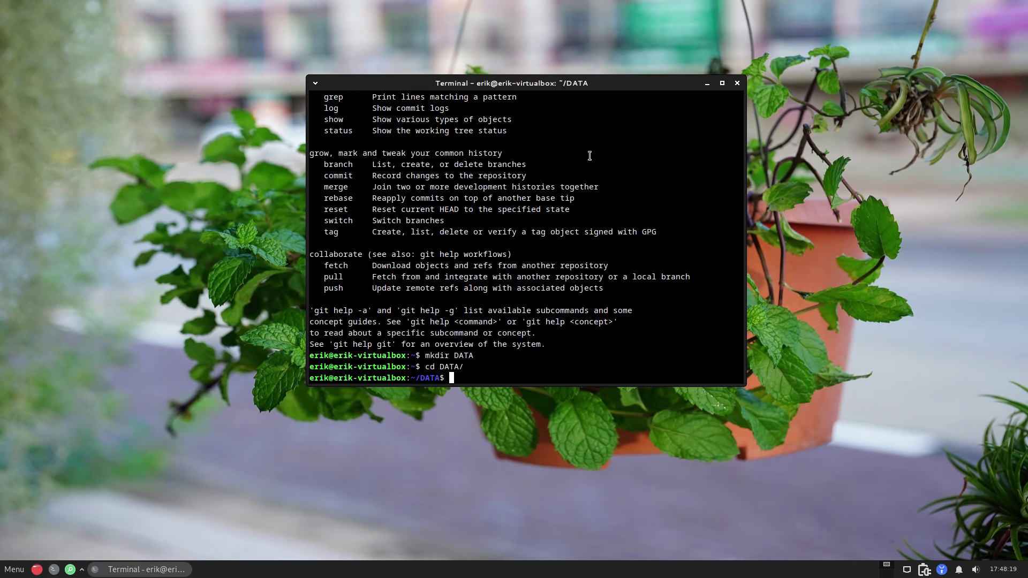
{"action": "type", "text": "git clone htts"}
{"action": "key", "text": "BackSpace"}
{"action": "type", "text": "$=="}
{"action": "key", "text": "ctrl+plus"}
{"action": "key", "text": "BackSpace"}
{"action": "key", "text": "BackSpace"}
{"action": "key", "text": "BackSpace"}
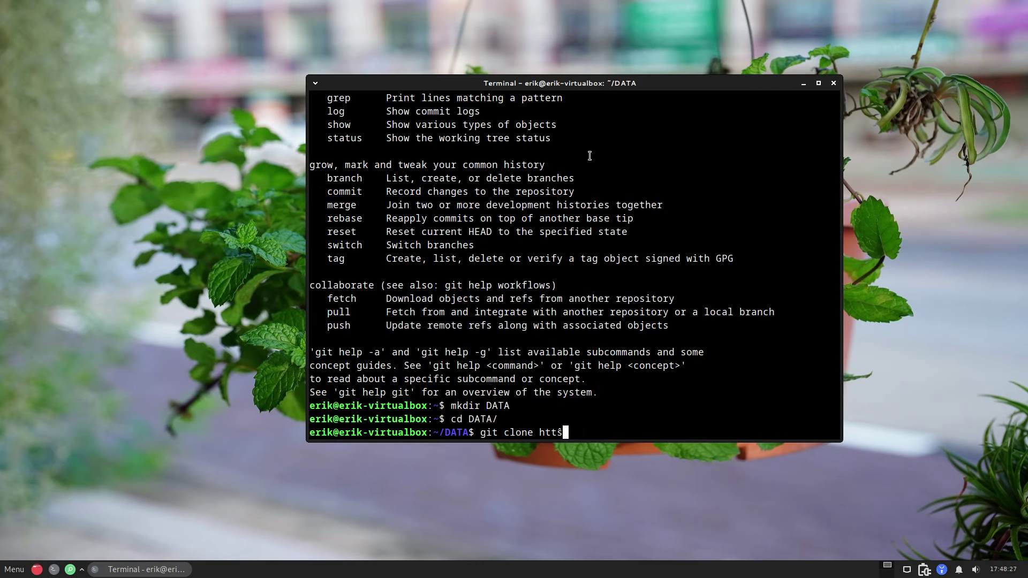
{"action": "type", "text": "ps://github.com/e"}
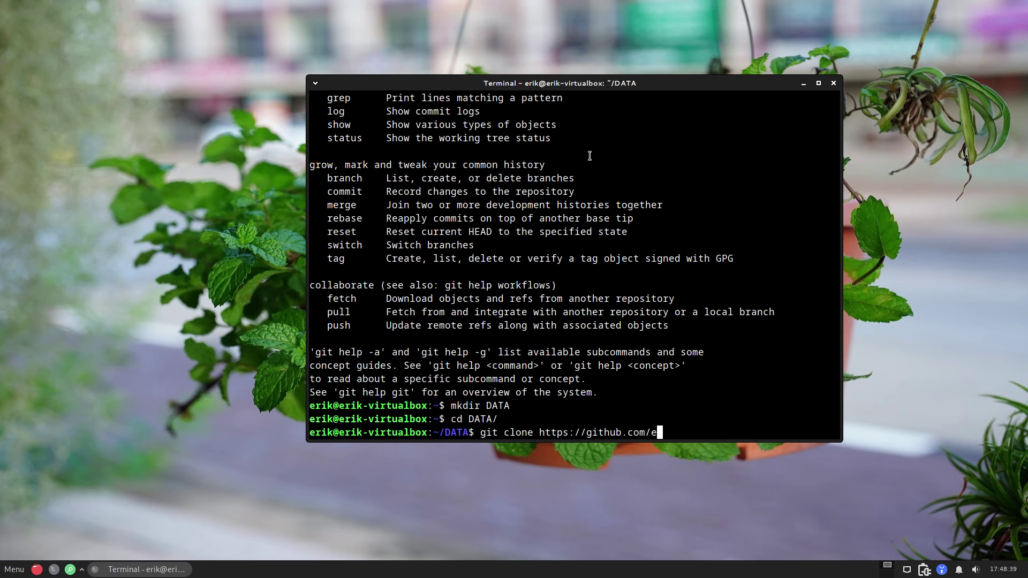
{"action": "type", "text": "rikdubois/arcolinux-n"}
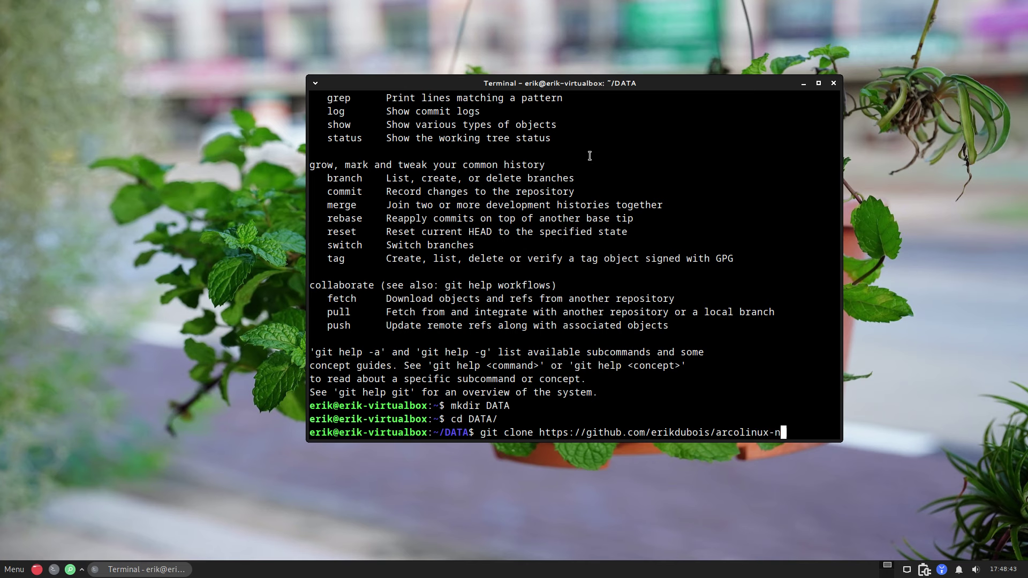
{"action": "type", "text": "emesis"}
{"action": "key", "text": "Return"}
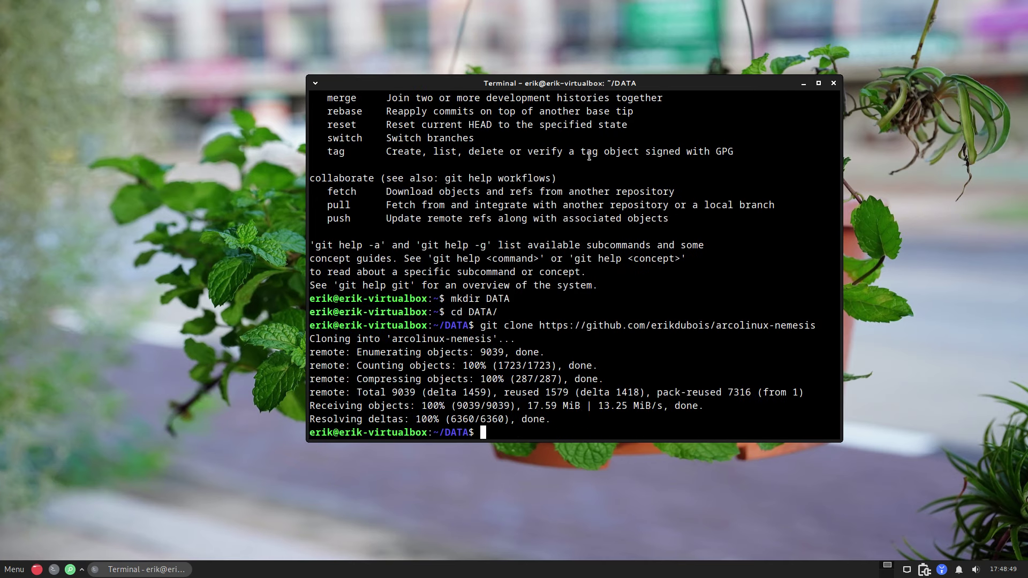
Step: Close the terminal and browse in Thunar to DATA/arcolinux-nemesis/Personal/settings
{"action": "left_click", "coordinate": [833, 83]}
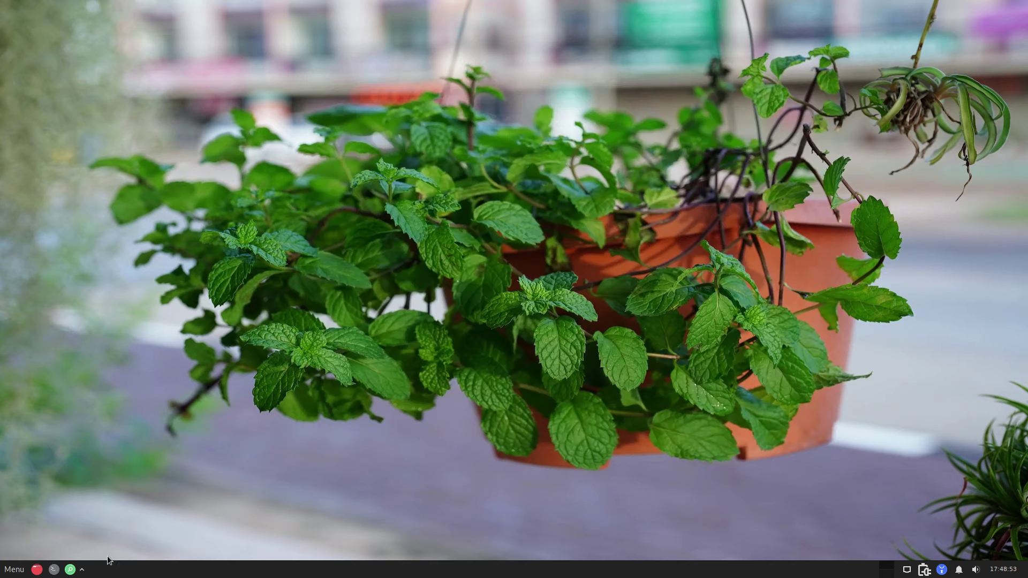
{"action": "left_click", "coordinate": [37, 569]}
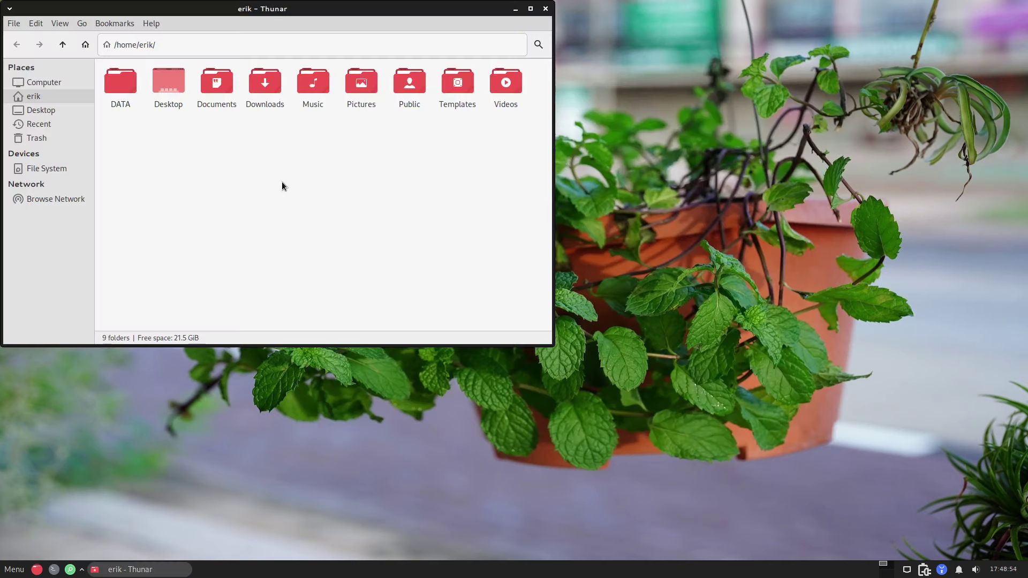
{"action": "double_click", "coordinate": [120, 83]}
{"action": "double_click", "coordinate": [124, 85]}
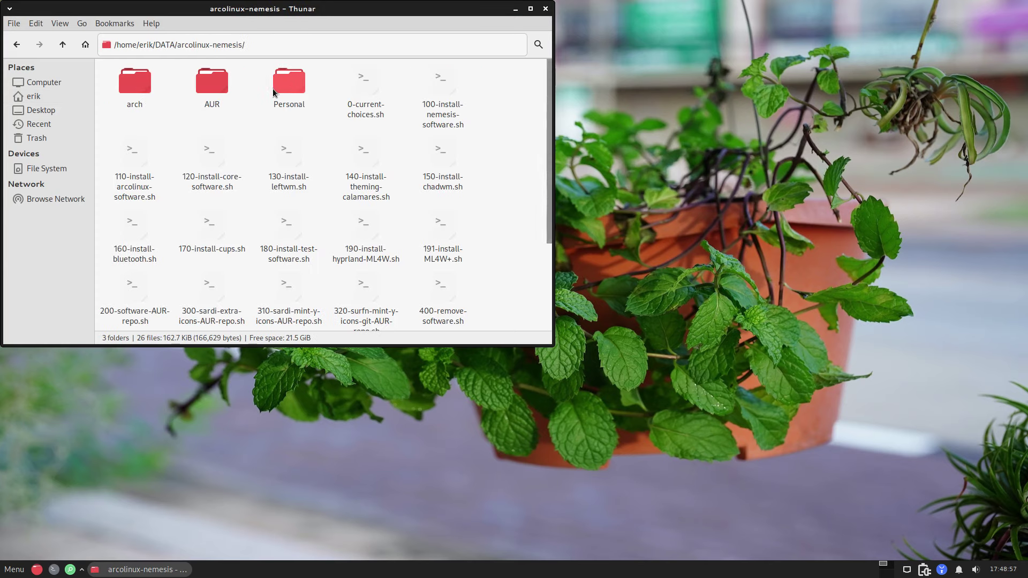
{"action": "double_click", "coordinate": [285, 87]}
{"action": "double_click", "coordinate": [129, 86]}
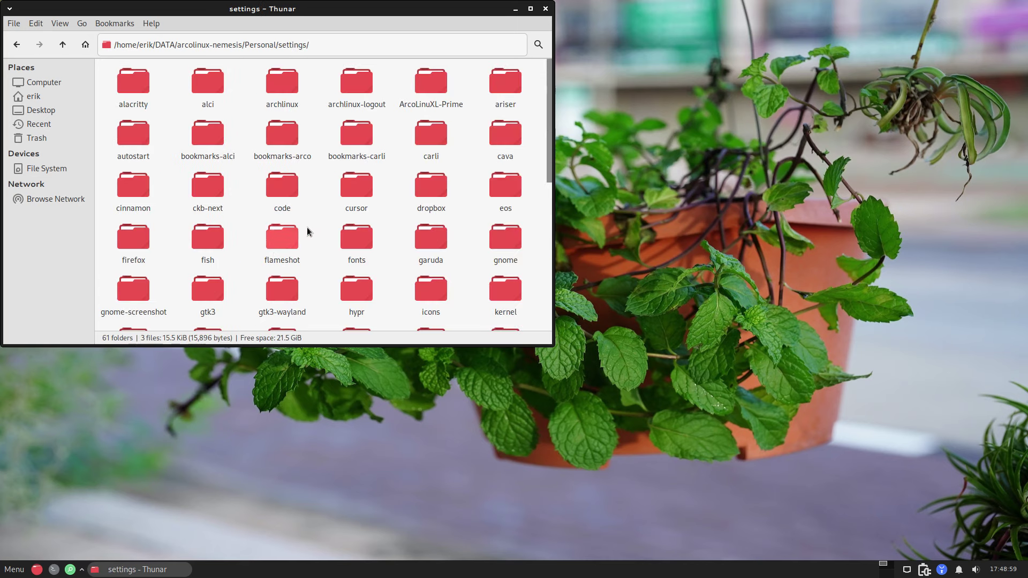
{"action": "scroll", "coordinate": [315, 225], "scroll_direction": "down", "scroll_amount": 2}
{"action": "scroll", "coordinate": [358, 225], "scroll_direction": "down", "scroll_amount": 2}
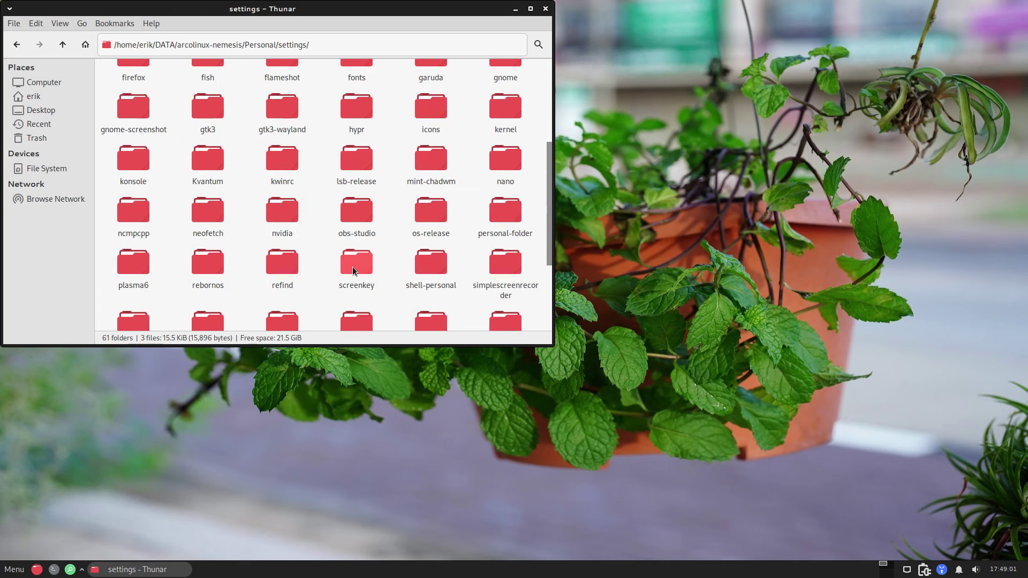
{"action": "scroll", "coordinate": [395, 265], "scroll_direction": "down", "scroll_amount": 2}
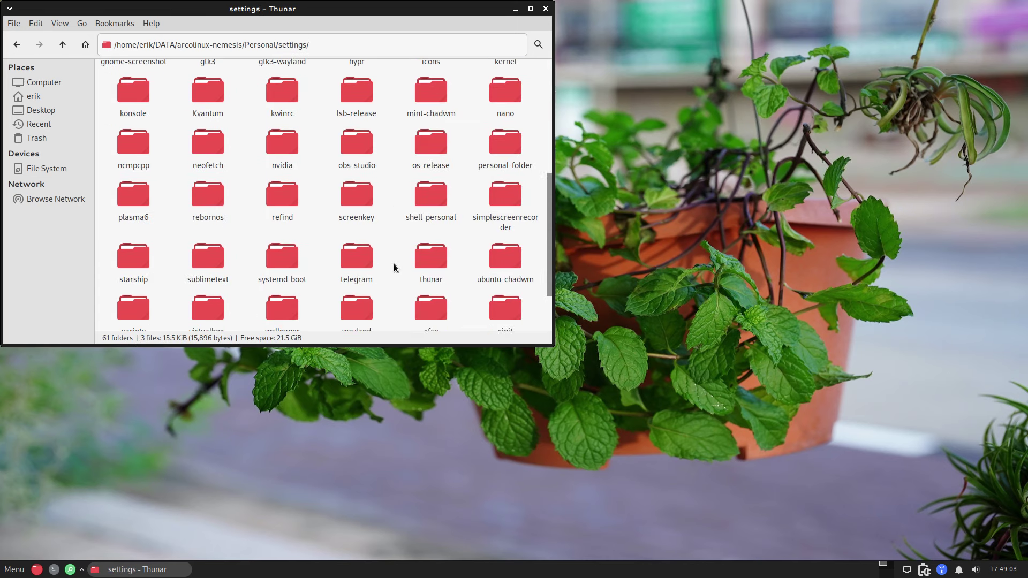
{"action": "scroll", "coordinate": [394, 268], "scroll_direction": "down", "scroll_amount": 2}
Step: Bookmark the mint-chadwm folder in the sidebar, open it, and bring up its context menu
{"action": "type", "text": "u"}
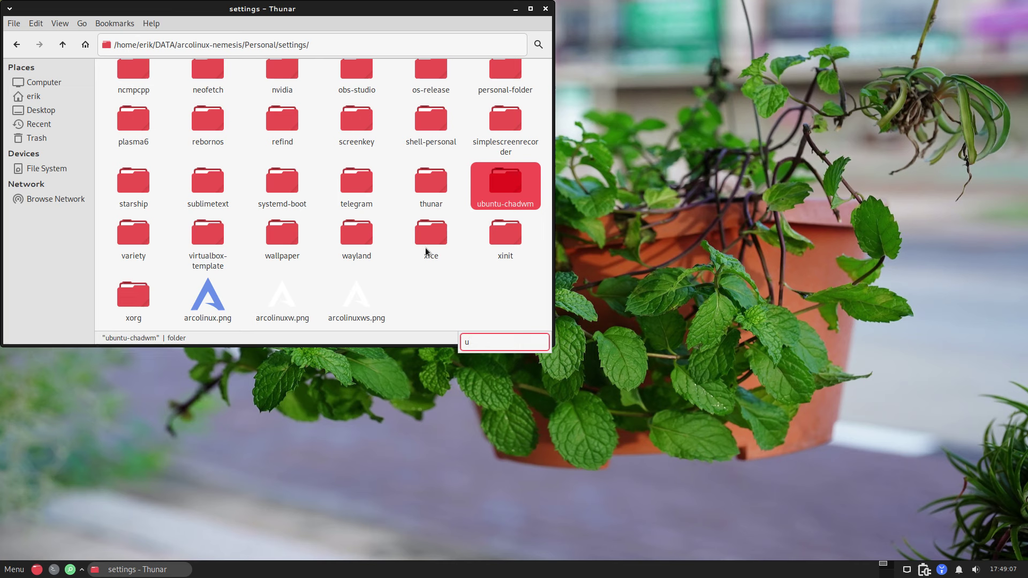
{"action": "key", "text": "BackSpace"}
{"action": "type", "text": "m"}
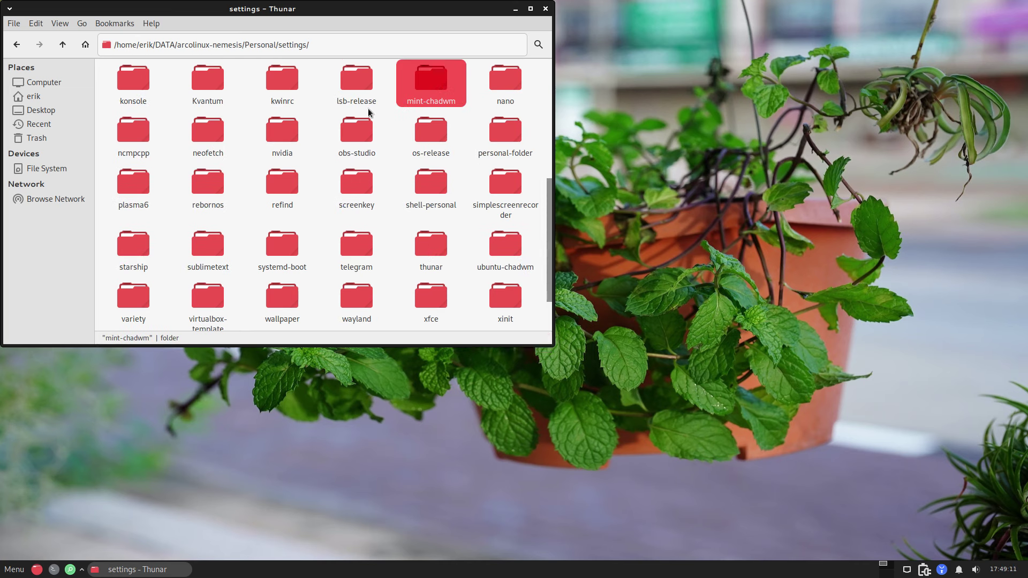
{"action": "left_click_drag", "start_coordinate": [397, 102], "coordinate": [33, 150]}
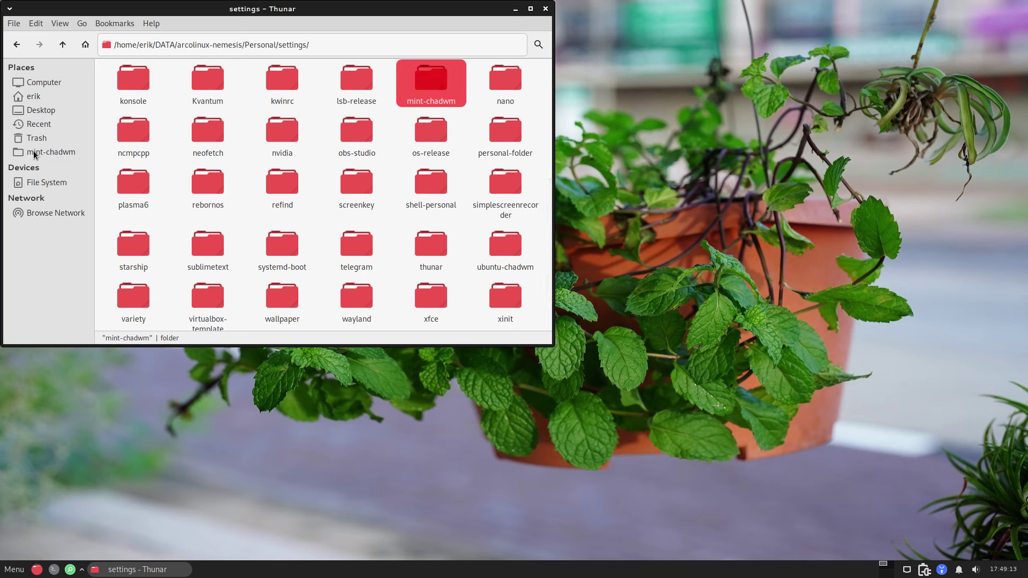
{"action": "left_click", "coordinate": [33, 152]}
{"action": "right_click", "coordinate": [419, 305]}
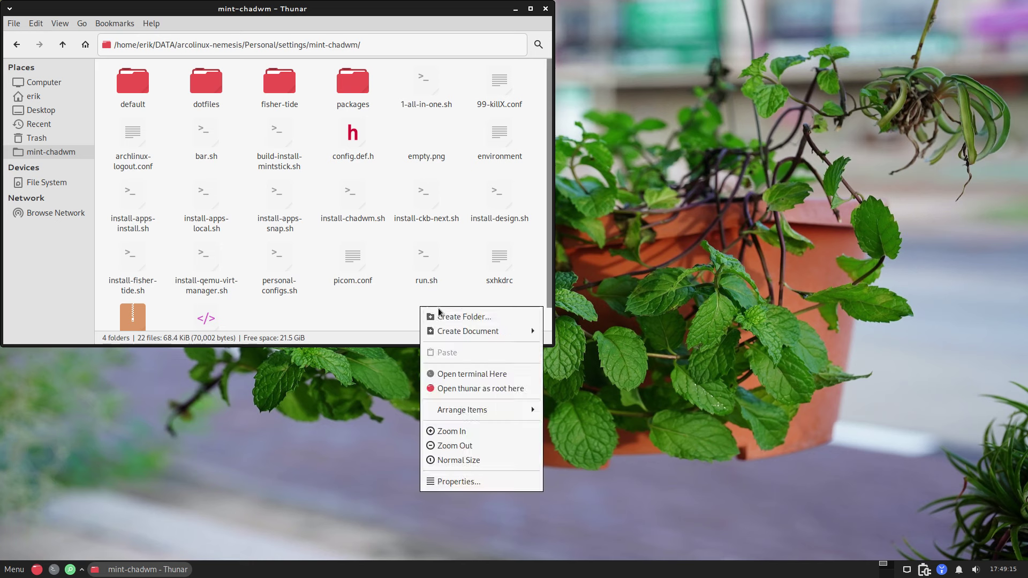
Step: Open a terminal in mint-chadwm, run ./1-all-in-one.sh, and move the terminal aside
{"action": "left_click", "coordinate": [478, 376]}
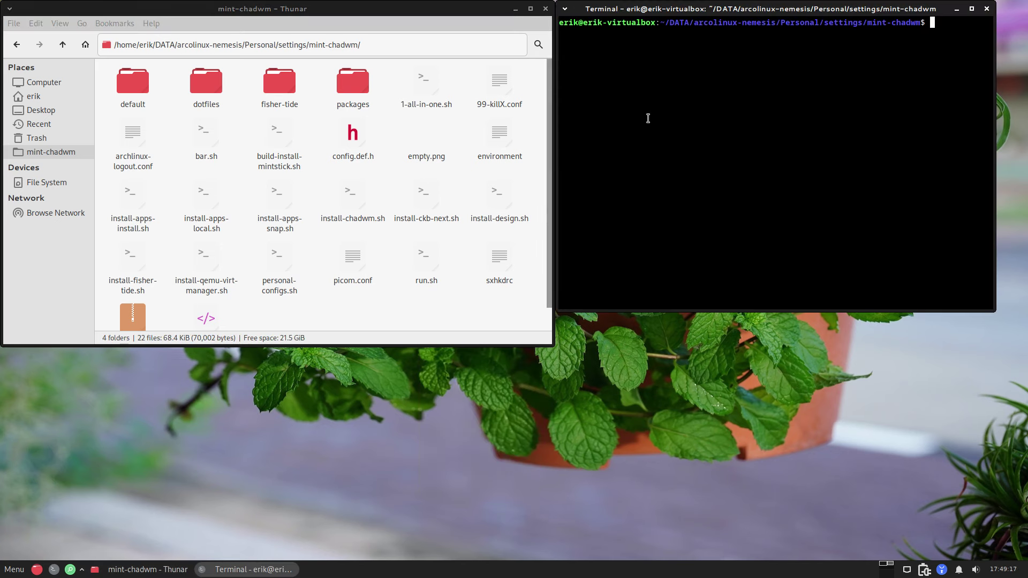
{"action": "type", "text": "./1-all-in-one.sh"}
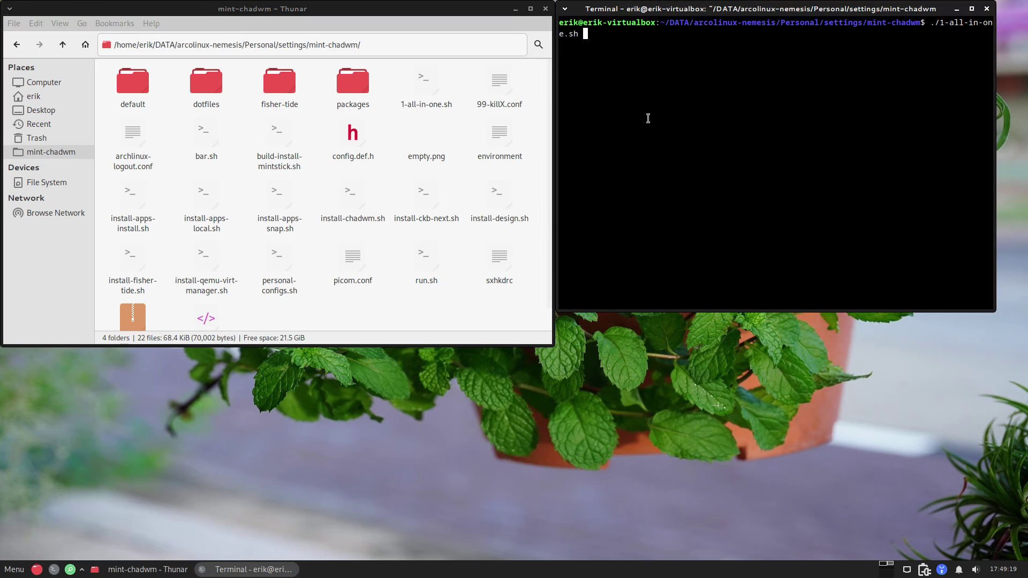
{"action": "key", "text": "Return"}
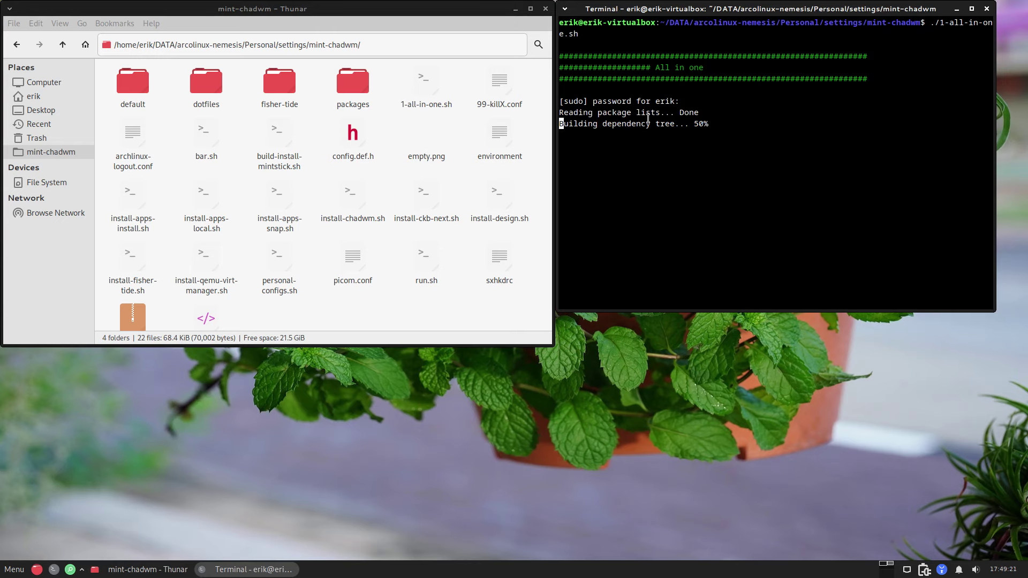
{"action": "left_click_drag", "start_coordinate": [733, 29], "coordinate": [1025, 215]}
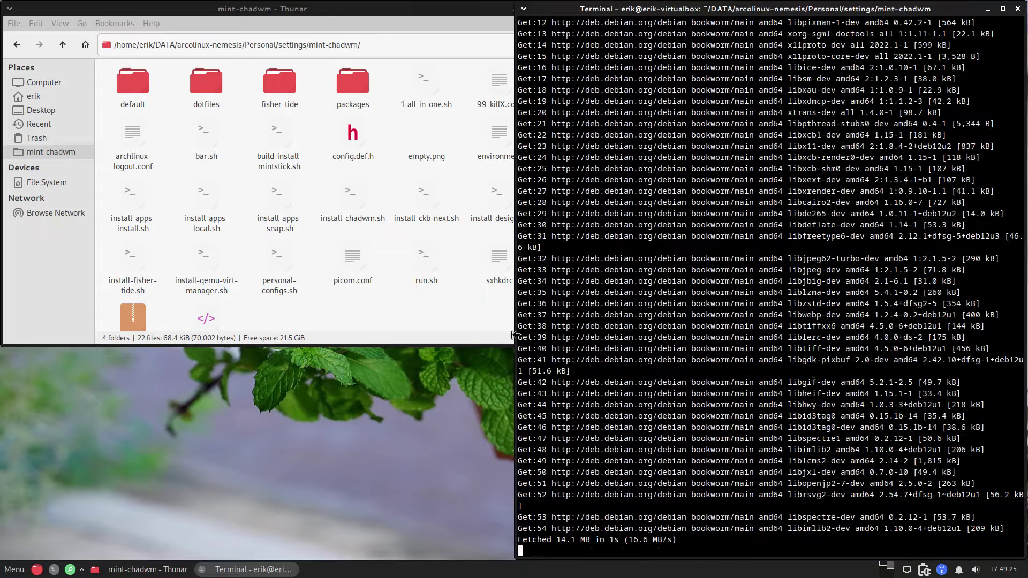
Step: View 1-all-in-one.sh tiled on the left, highlighting its ckb-next.sh and install-apps-local.sh entries
{"action": "double_click", "coordinate": [423, 98]}
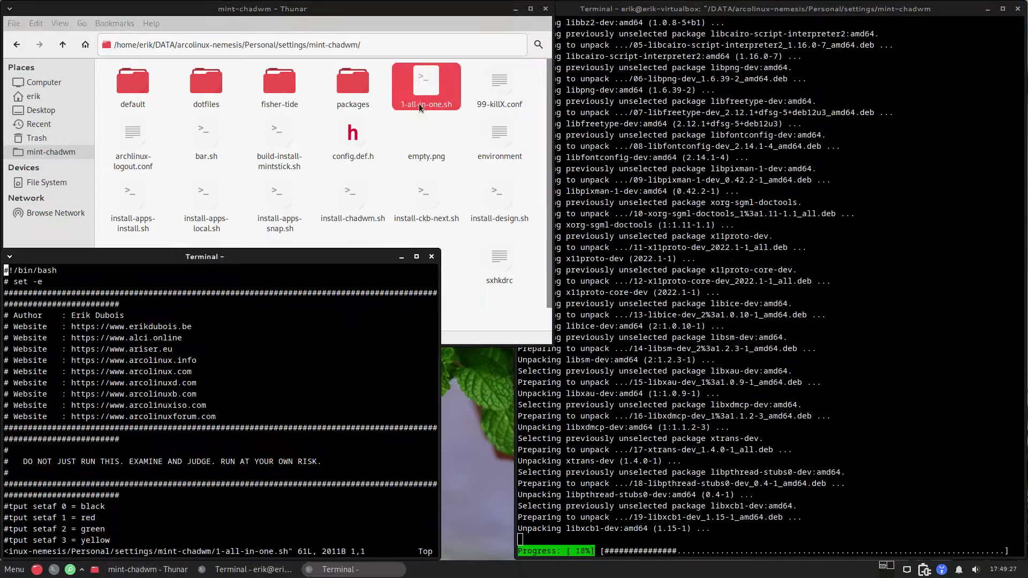
{"action": "key", "text": "Down"}
{"action": "key", "text": "Down"}
{"action": "key", "text": "Down"}
{"action": "key", "text": "Down"}
{"action": "key", "text": "Down"}
{"action": "key", "text": "Down"}
{"action": "key", "text": "Down"}
{"action": "key", "text": "Down"}
{"action": "key", "text": "Down"}
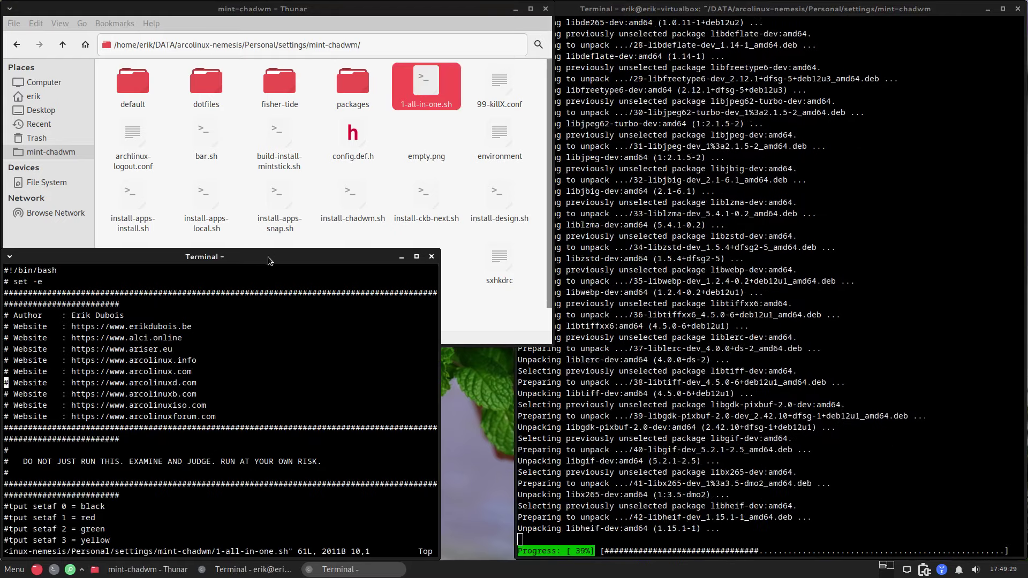
{"action": "left_click_drag", "start_coordinate": [268, 261], "coordinate": [2, 257]}
{"action": "key", "text": "Down"}
{"action": "key", "text": "Down"}
{"action": "key", "text": "Down"}
{"action": "key", "text": "Down"}
{"action": "key", "text": "Down"}
{"action": "key", "text": "Down"}
{"action": "key", "text": "Down"}
{"action": "key", "text": "Down"}
{"action": "key", "text": "Down"}
{"action": "key", "text": "Down"}
{"action": "key", "text": "Down"}
{"action": "key", "text": "Down"}
{"action": "key", "text": "Down"}
{"action": "key", "text": "Down"}
{"action": "key", "text": "Down"}
{"action": "key", "text": "Down"}
{"action": "key", "text": "Down"}
{"action": "key", "text": "Down"}
{"action": "key", "text": "Down"}
{"action": "key", "text": "Down"}
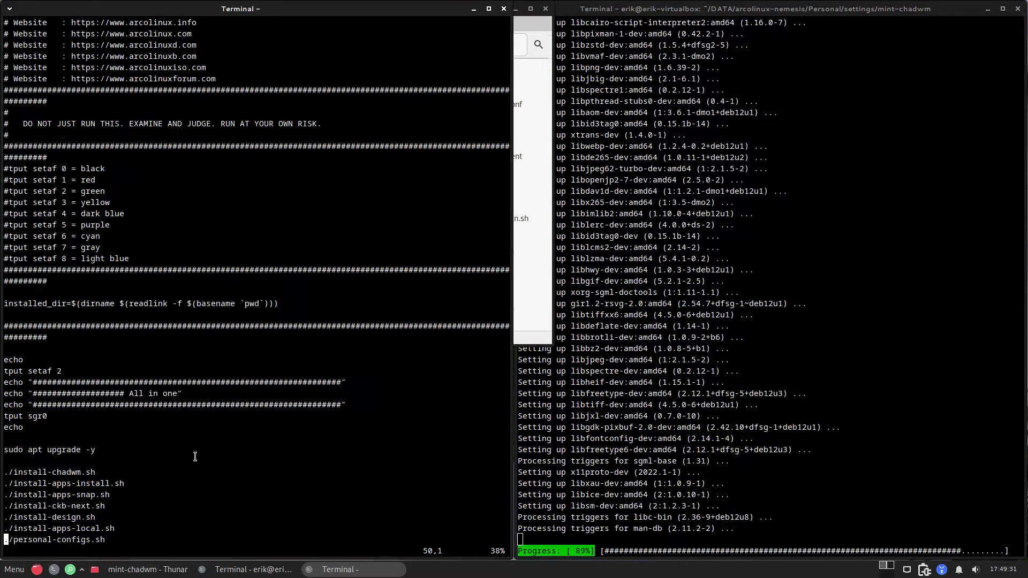
{"action": "key", "text": "Down"}
{"action": "key", "text": "Down"}
{"action": "key", "text": "Down"}
{"action": "key", "text": "Down"}
{"action": "key", "text": "Down"}
{"action": "key", "text": "Down"}
{"action": "key", "text": "Down"}
{"action": "key", "text": "Down"}
{"action": "key", "text": "Down"}
{"action": "key", "text": "Down"}
{"action": "key", "text": "Down"}
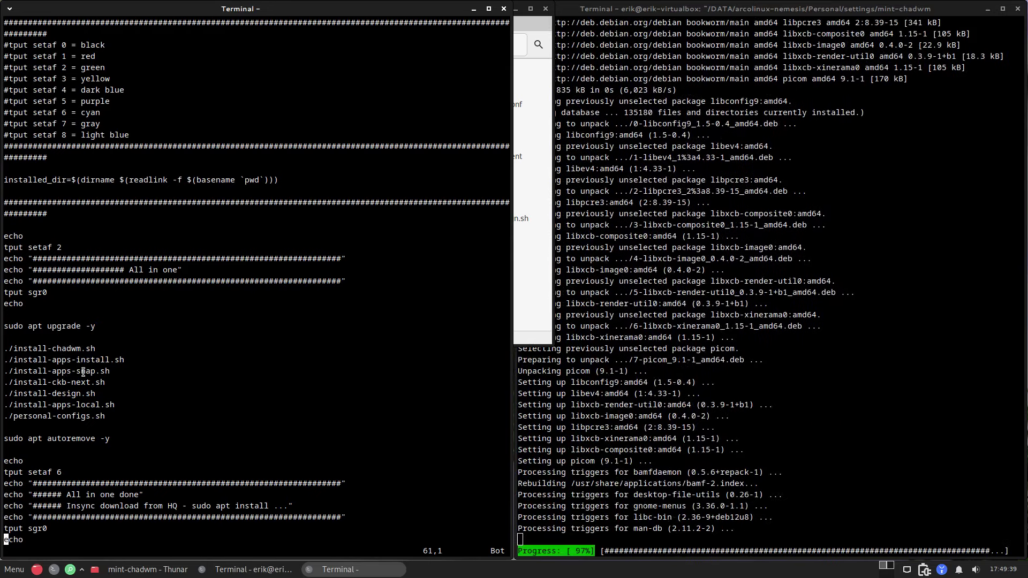
{"action": "left_click_drag", "start_coordinate": [52, 382], "coordinate": [105, 383]}
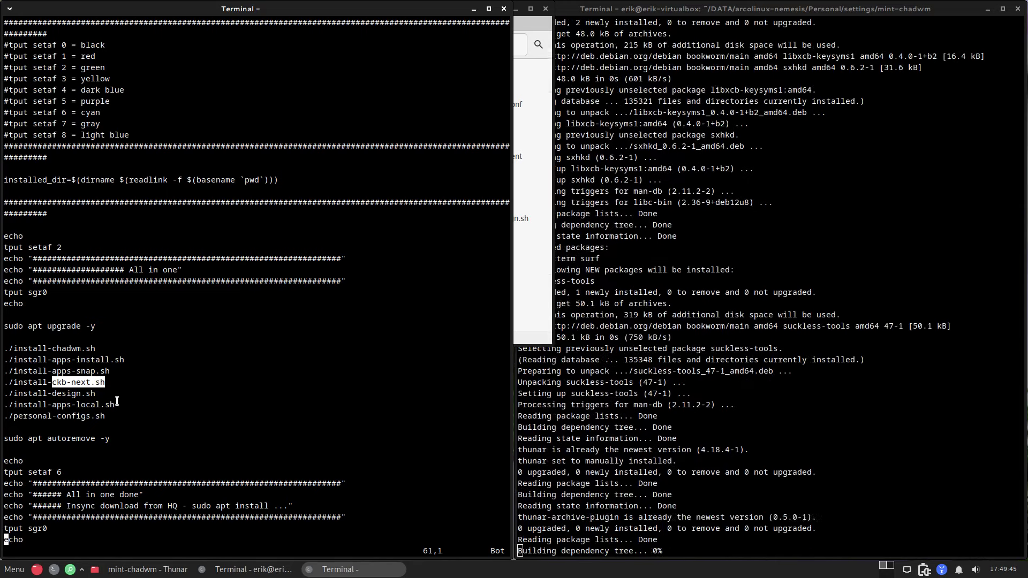
{"action": "left_click", "coordinate": [75, 395]}
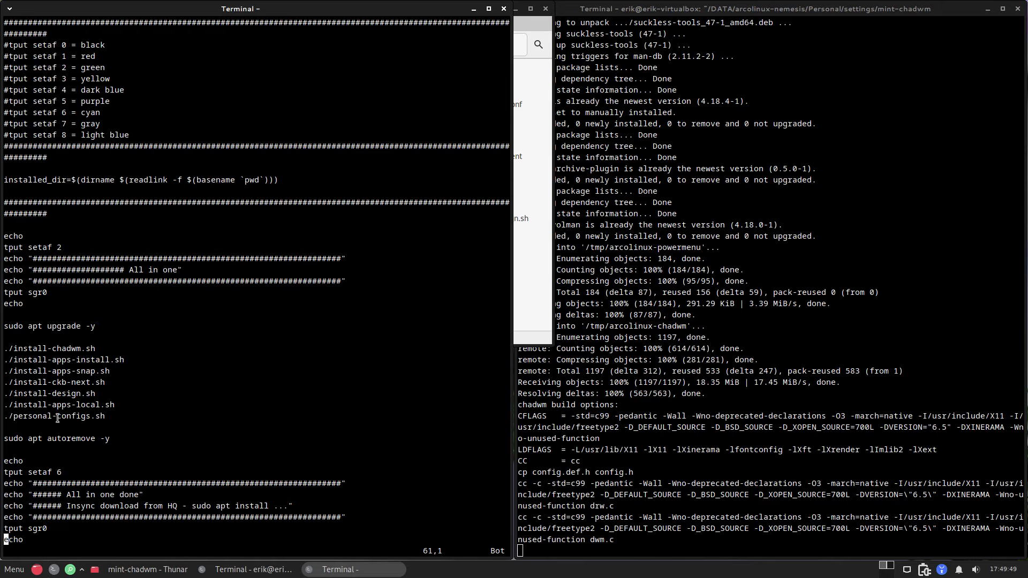
{"action": "left_click_drag", "start_coordinate": [56, 405], "coordinate": [92, 406]}
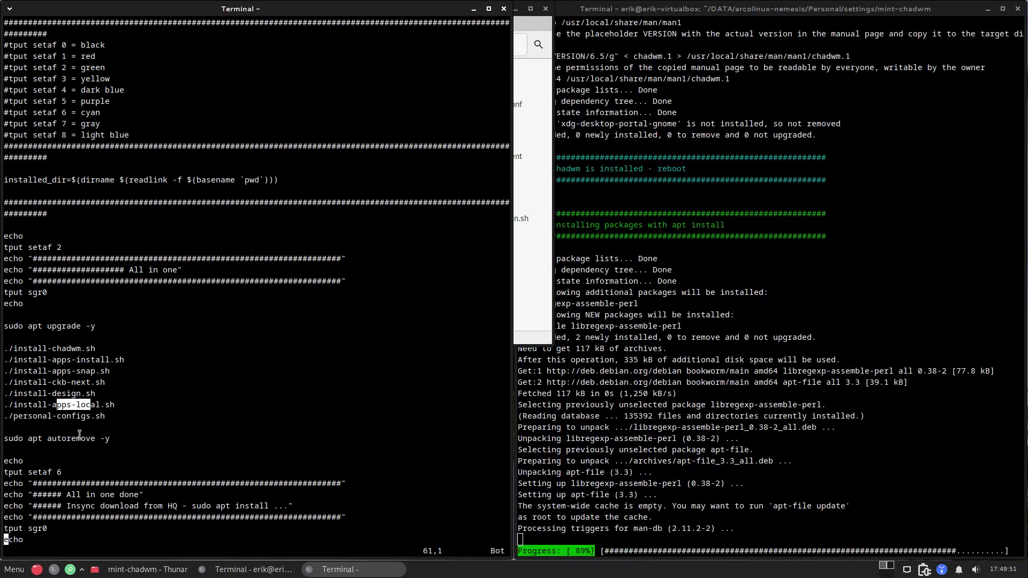
{"action": "left_click", "coordinate": [42, 416]}
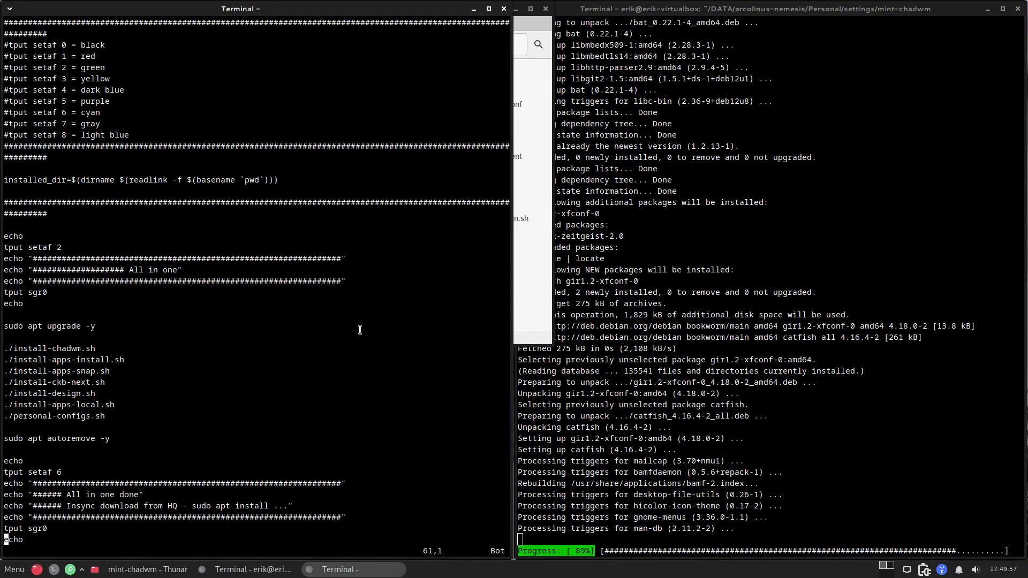
Step: Close the script viewer and shrink the Thunar window beside the installer terminal
{"action": "left_click", "coordinate": [504, 8]}
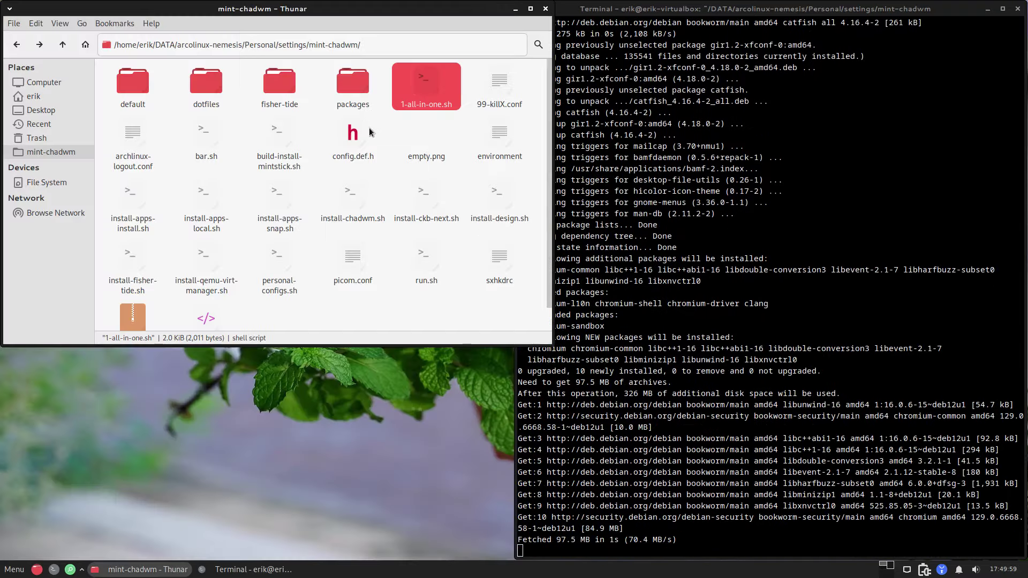
{"action": "left_click_drag", "start_coordinate": [552, 345], "coordinate": [511, 278]}
{"action": "left_click", "coordinate": [660, 497]}
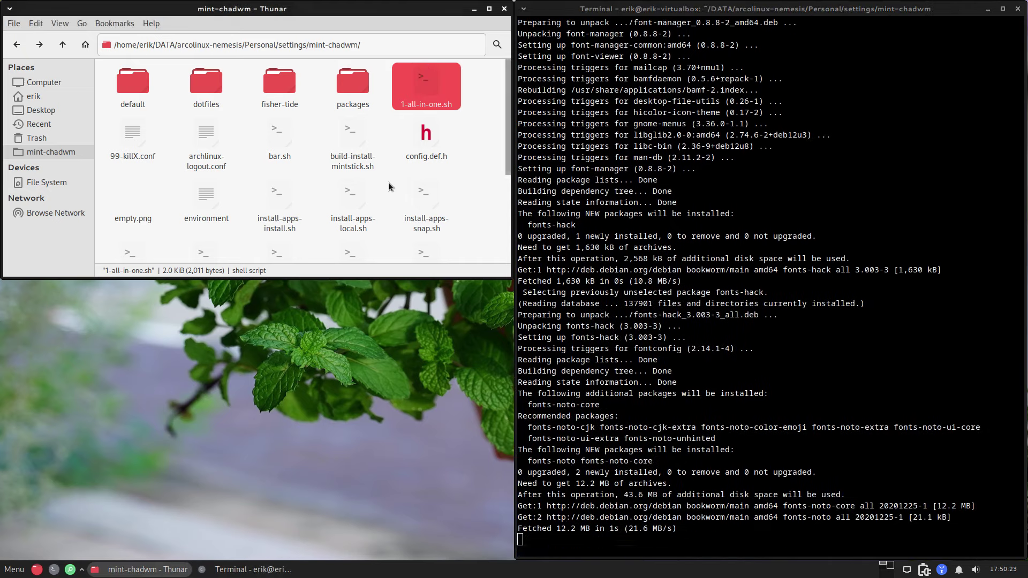
Step: Select install-chadwm.sh in Thunar and highlight the latest installer output lines
{"action": "scroll", "coordinate": [387, 182], "scroll_direction": "down", "scroll_amount": 3}
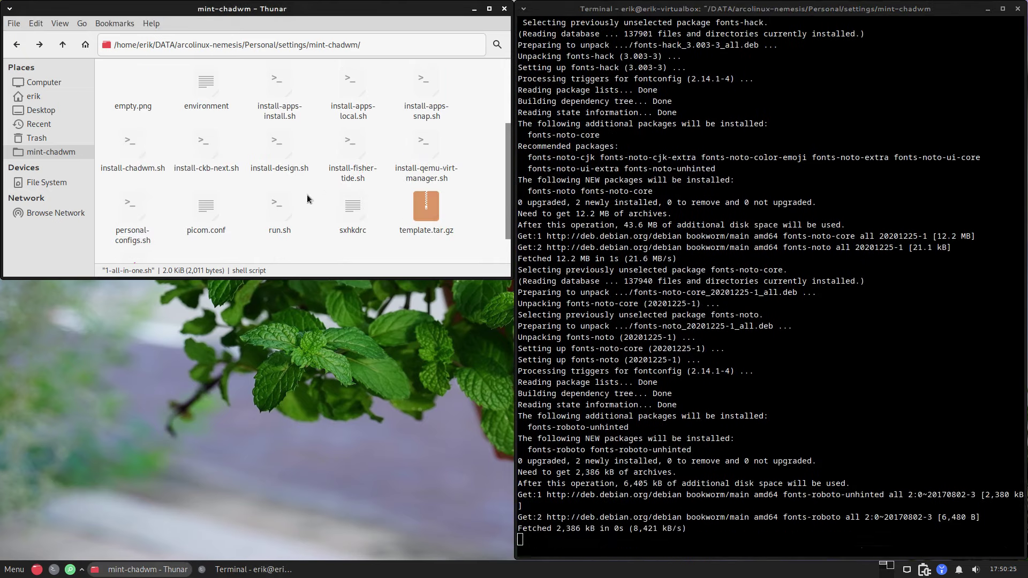
{"action": "left_click", "coordinate": [140, 154]}
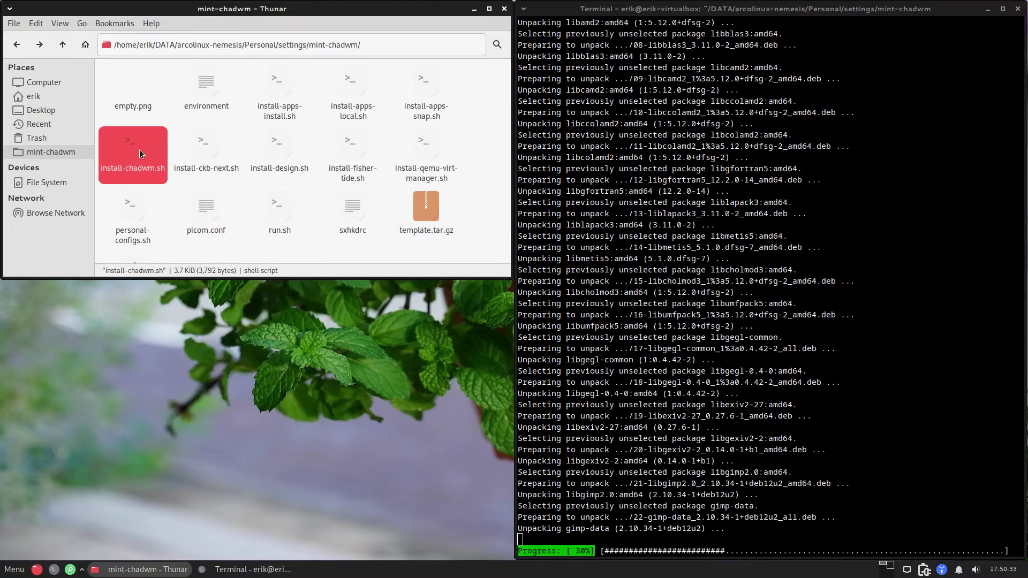
{"action": "left_click", "coordinate": [566, 529]}
{"action": "left_click_drag", "start_coordinate": [566, 528], "coordinate": [592, 549]}
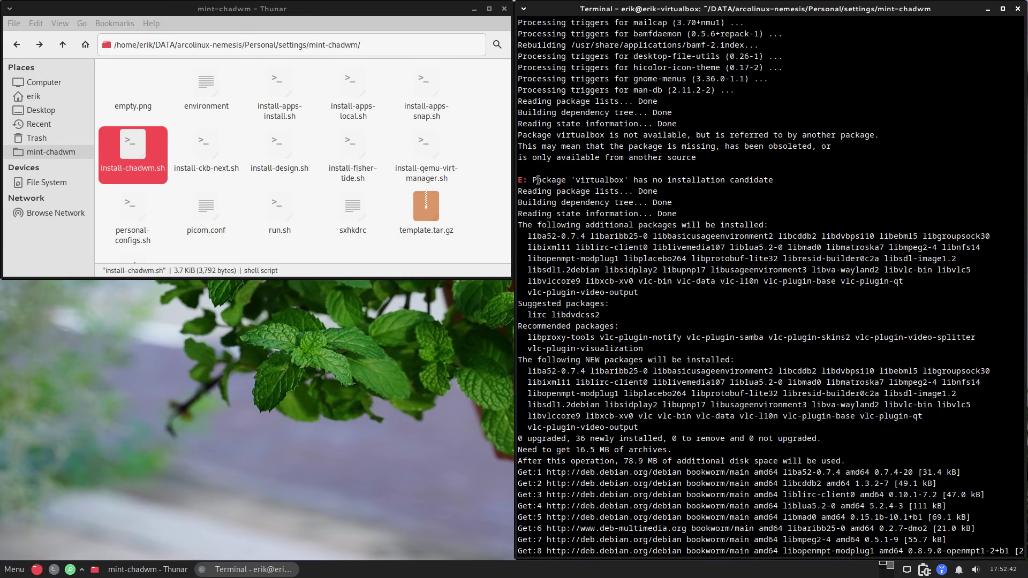
{"action": "left_click", "coordinate": [258, 397]}
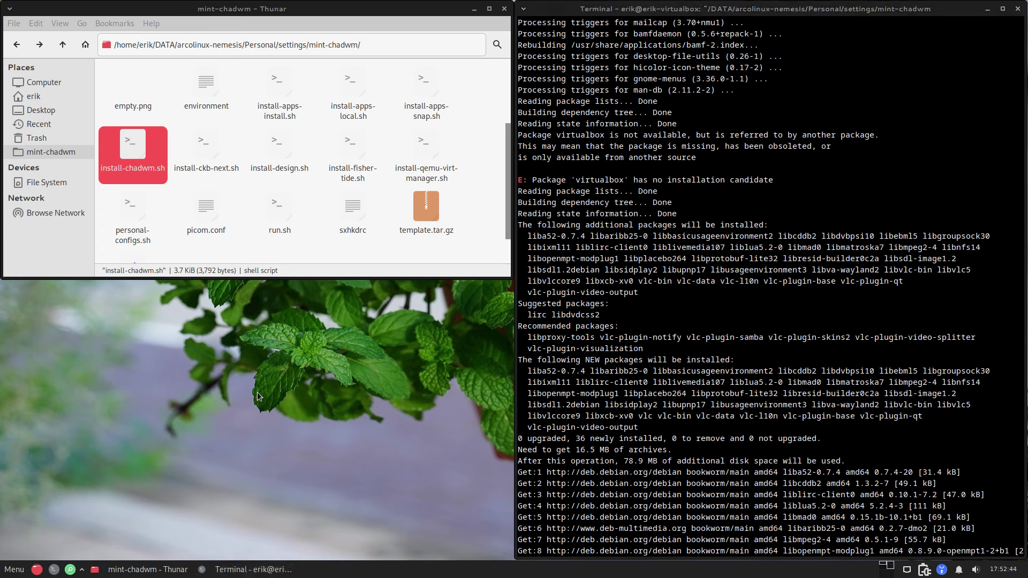
Step: Open a new terminal, start a virtualbox install command, then cancel it with Ctrl+C
{"action": "key", "text": "ctrl+alt+t"}
{"action": "type", "text": "sudo "}
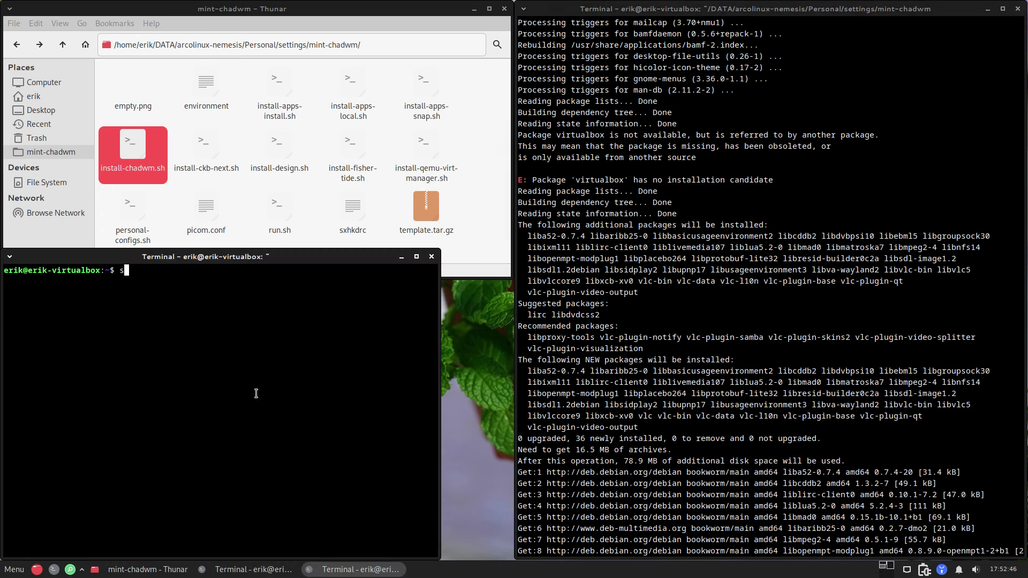
{"action": "type", "text": "apt install virtu"}
{"action": "key", "text": "BackSpace"}
{"action": "key", "text": "BackSpace"}
{"action": "key", "text": "BackSpace"}
{"action": "key", "text": "BackSpace"}
{"action": "key", "text": "BackSpace"}
{"action": "key", "text": "Tab"}
{"action": "key", "text": "Tab"}
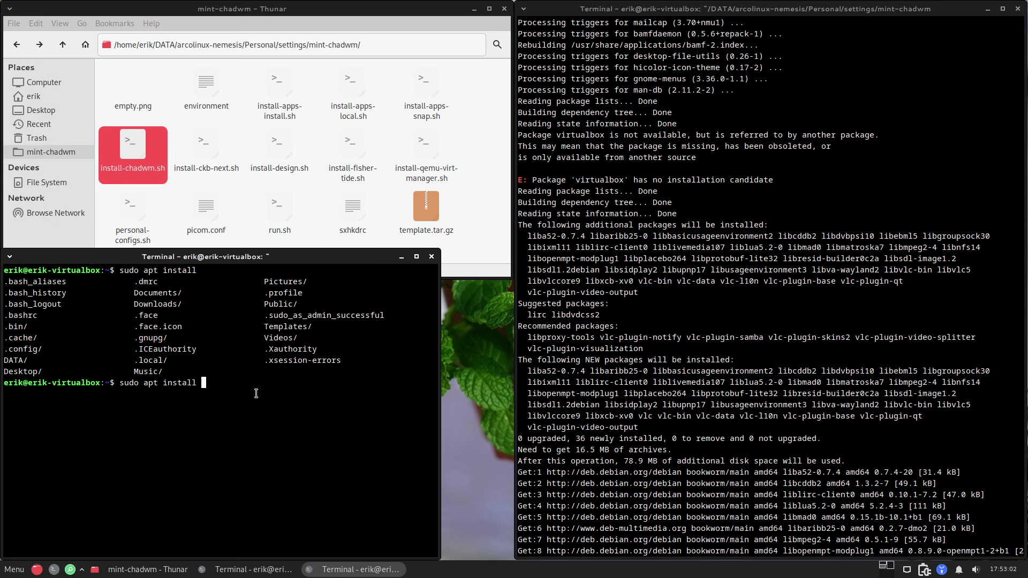
{"action": "key", "text": "ctrl+c"}
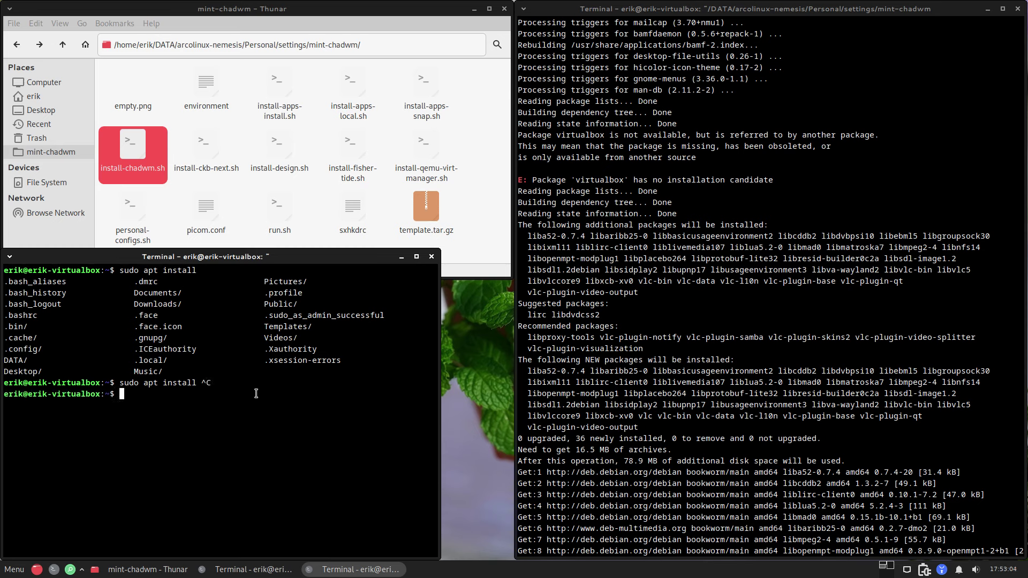
Step: Run 'sudo apt install firefox' and highlight the 'no installation candidate' error
{"action": "type", "text": "sudo apt install firefox"}
{"action": "key", "text": "Return"}
{"action": "key", "text": "Return"}
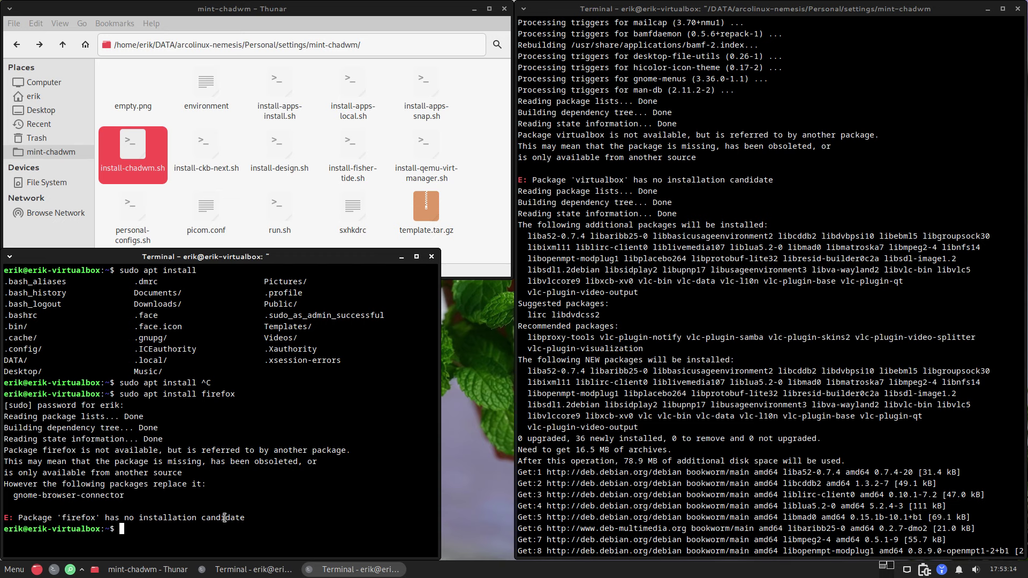
{"action": "double_click", "coordinate": [224, 518]}
{"action": "left_click", "coordinate": [613, 435]}
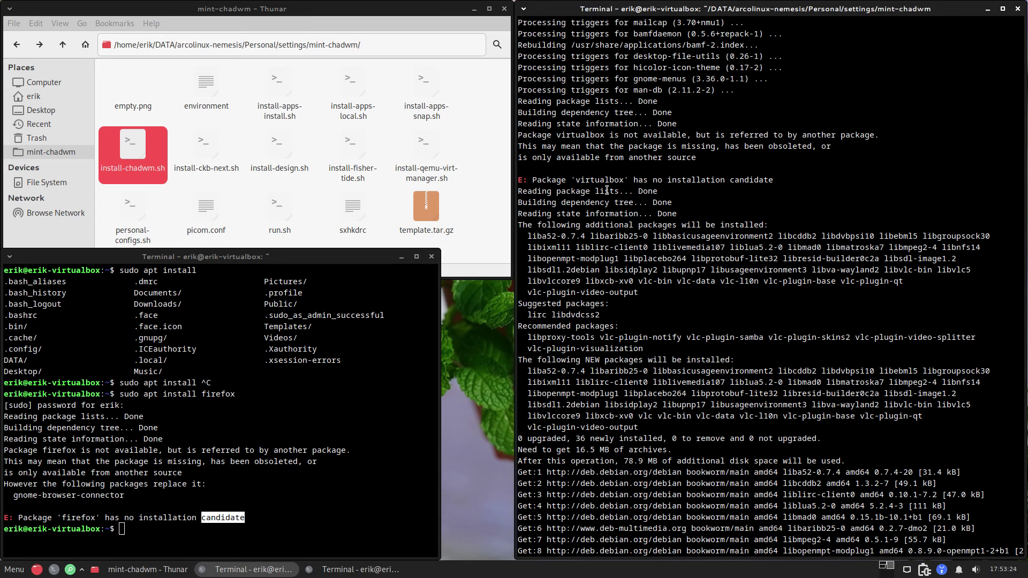
Step: Highlight 'virtualbox' in the installer's error output and scroll back through it
{"action": "double_click", "coordinate": [601, 179]}
{"action": "scroll", "coordinate": [618, 287], "scroll_direction": "up", "scroll_amount": 5}
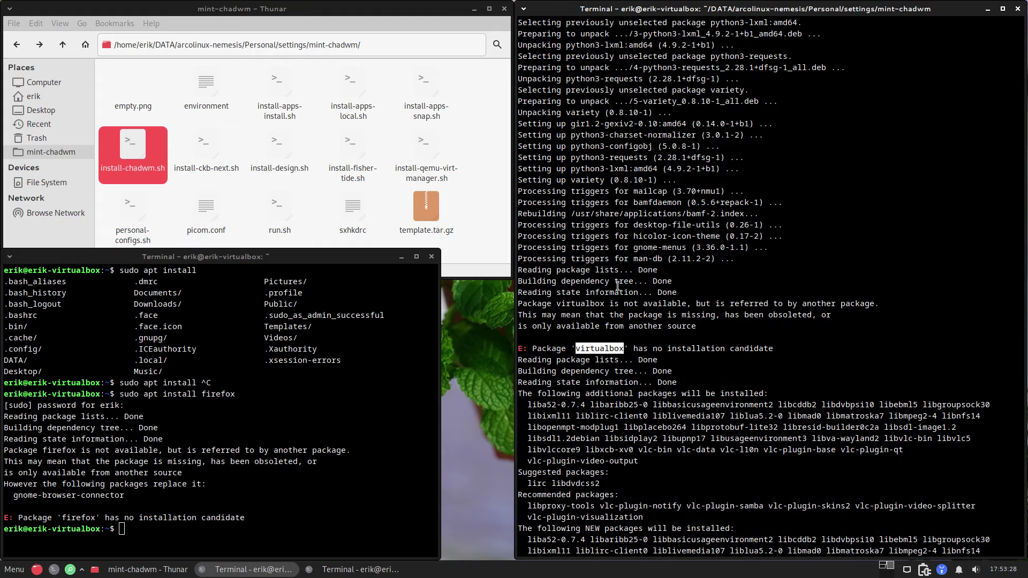
{"action": "scroll", "coordinate": [706, 297], "scroll_direction": "up", "scroll_amount": 8}
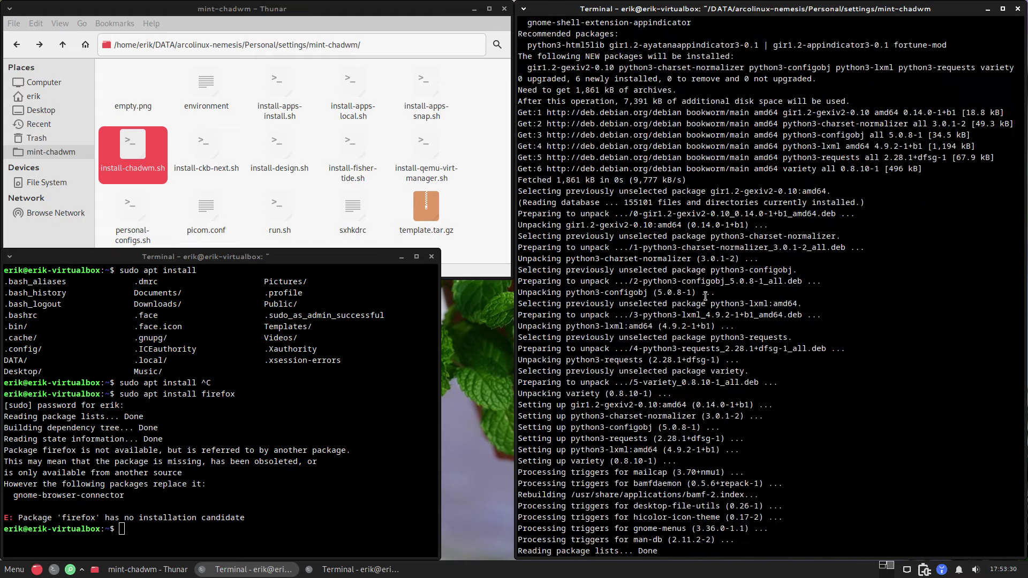
Step: Browse Thunar to /etc/apt, look inside preferences.d, and return to /etc/apt
{"action": "left_click", "coordinate": [48, 184]}
{"action": "double_click", "coordinate": [284, 99]}
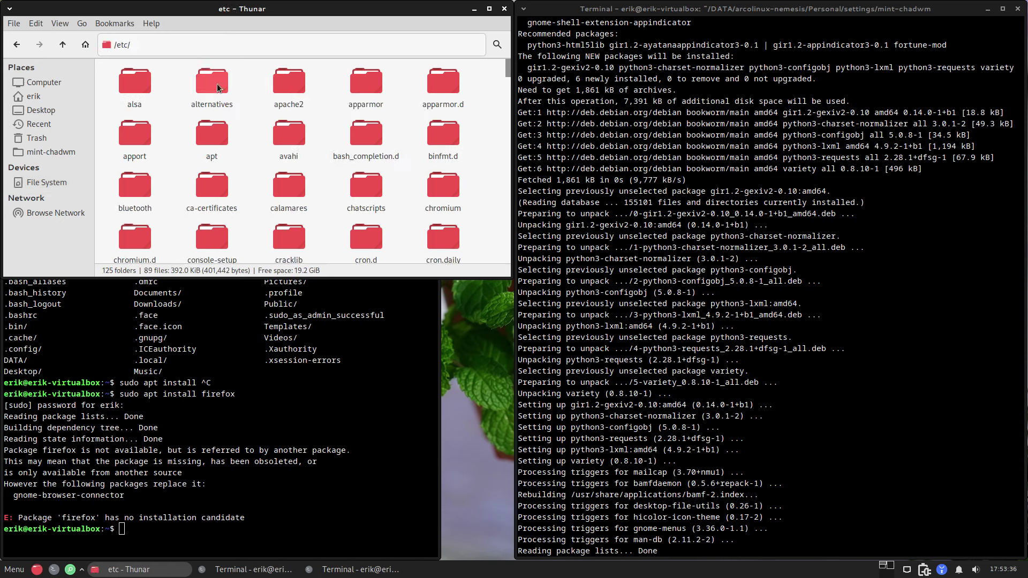
{"action": "double_click", "coordinate": [199, 142]}
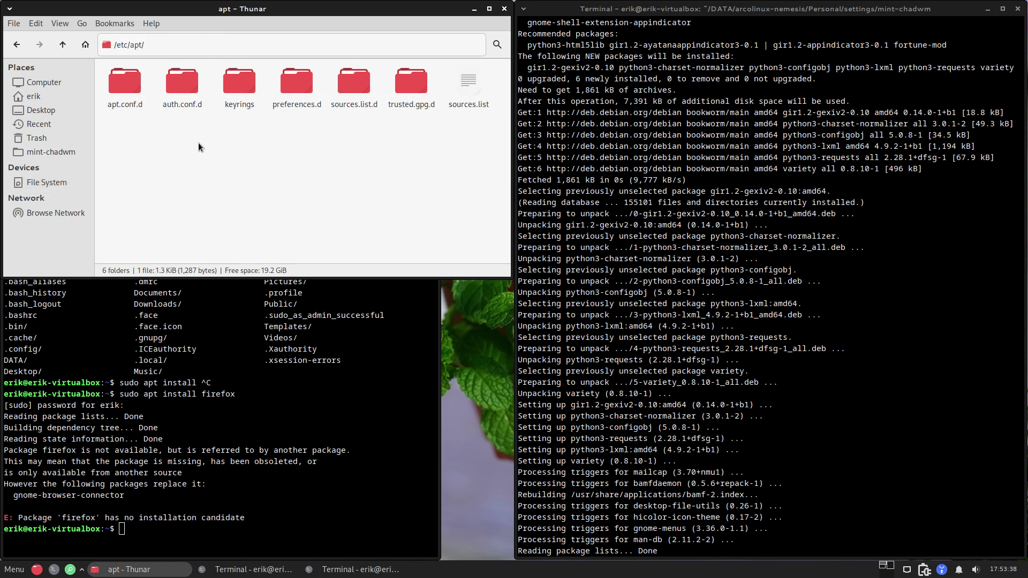
{"action": "double_click", "coordinate": [297, 88]}
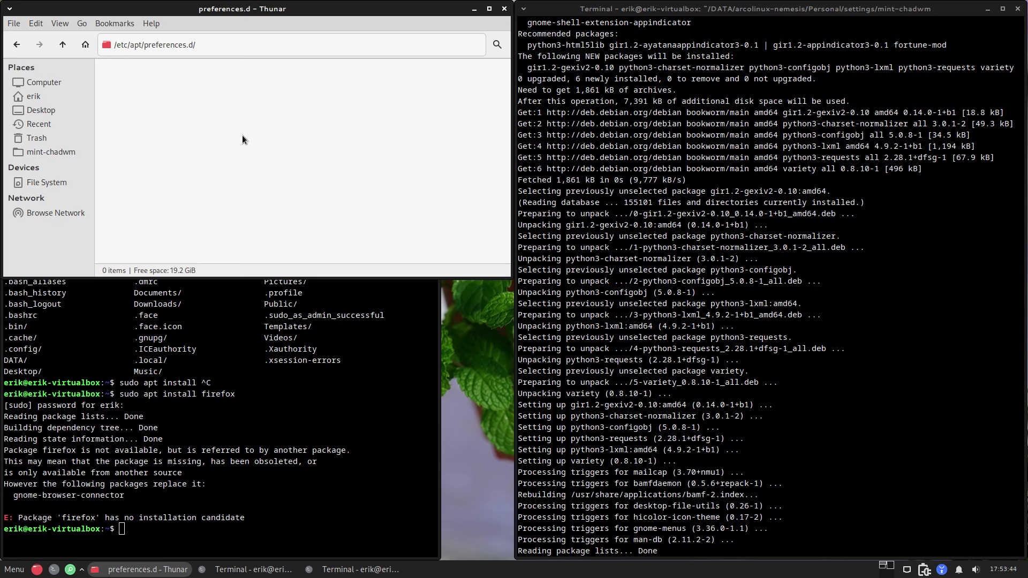
{"action": "left_click", "coordinate": [62, 45]}
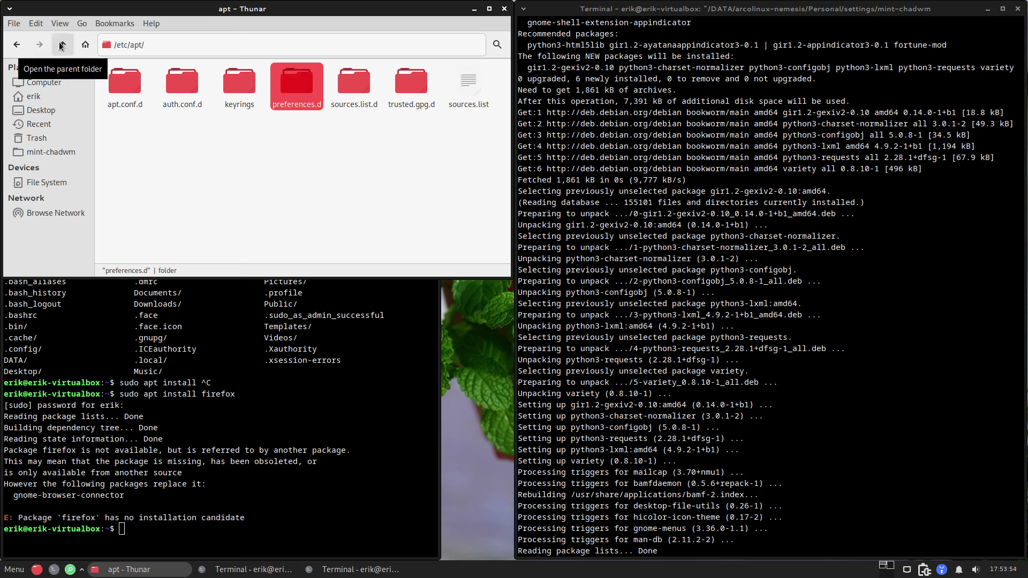
{"action": "left_click", "coordinate": [677, 264]}
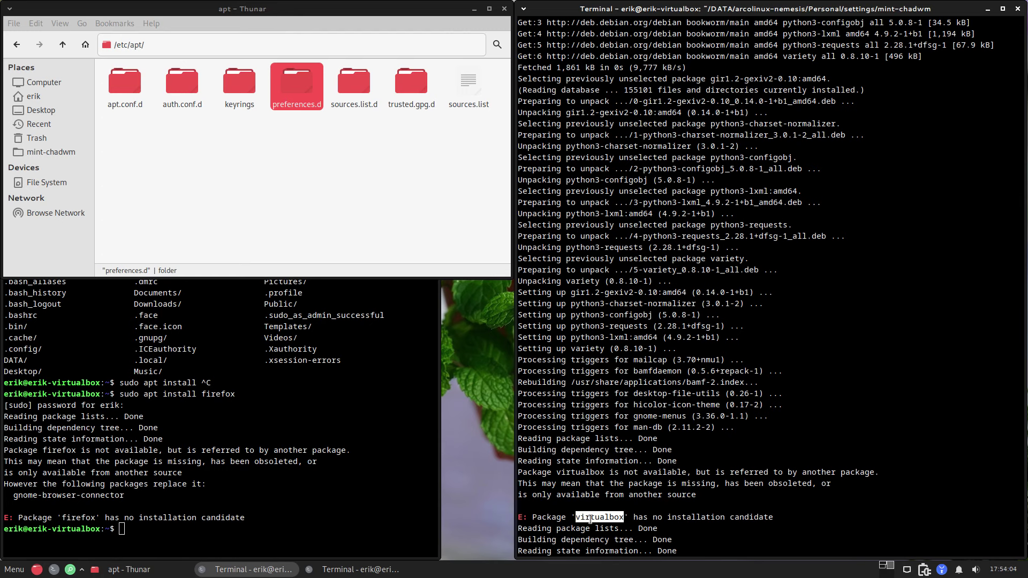
{"action": "scroll", "coordinate": [662, 428], "scroll_direction": "up", "scroll_amount": 13}
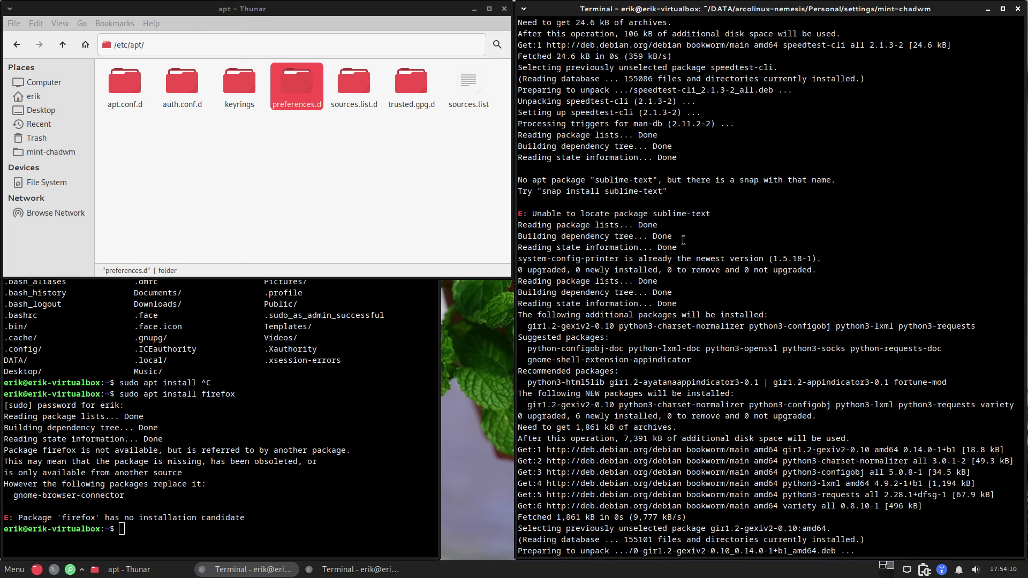
Step: Drop the half-typed apt command and show the bare snap command's help in the lower-left terminal
{"action": "left_click", "coordinate": [273, 486]}
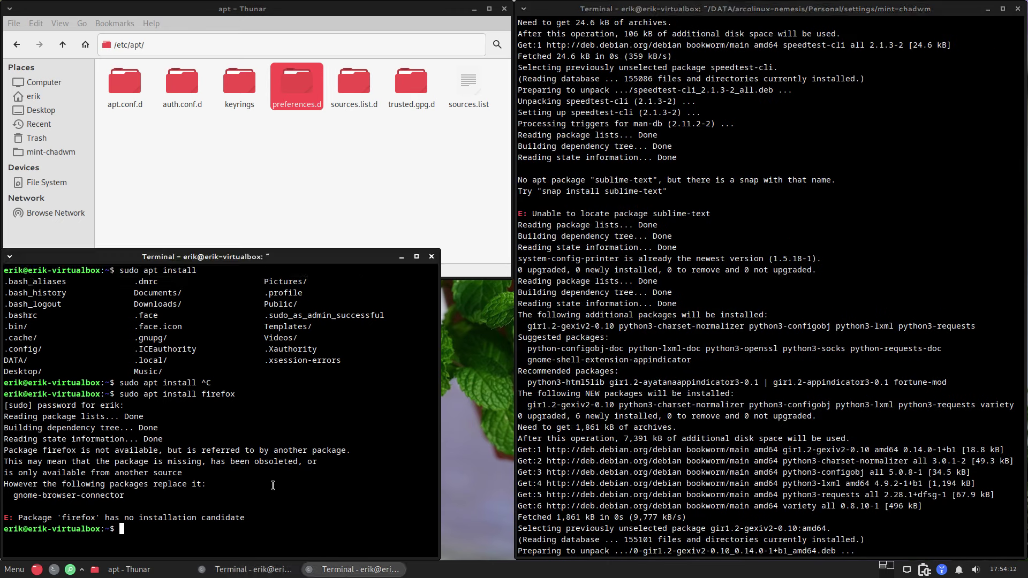
{"action": "type", "text": "sudo apt install subl"}
{"action": "key", "text": "BackSpace"}
{"action": "key", "text": "BackSpace"}
{"action": "key", "text": "BackSpace"}
{"action": "key", "text": "BackSpace"}
{"action": "key", "text": "BackSpace"}
{"action": "key", "text": "BackSpace"}
{"action": "key", "text": "BackSpace"}
{"action": "key", "text": "BackSpace"}
{"action": "key", "text": "BackSpace"}
{"action": "key", "text": "BackSpace"}
{"action": "key", "text": "BackSpace"}
{"action": "key", "text": "BackSpace"}
{"action": "key", "text": "BackSpace"}
{"action": "key", "text": "BackSpace"}
{"action": "key", "text": "BackSpace"}
{"action": "type", "text": "snap"}
{"action": "key", "text": "Return"}
Step: Try installing Sublime Text with sudo snap install sublime-text
{"action": "type", "text": "sudo snap"}
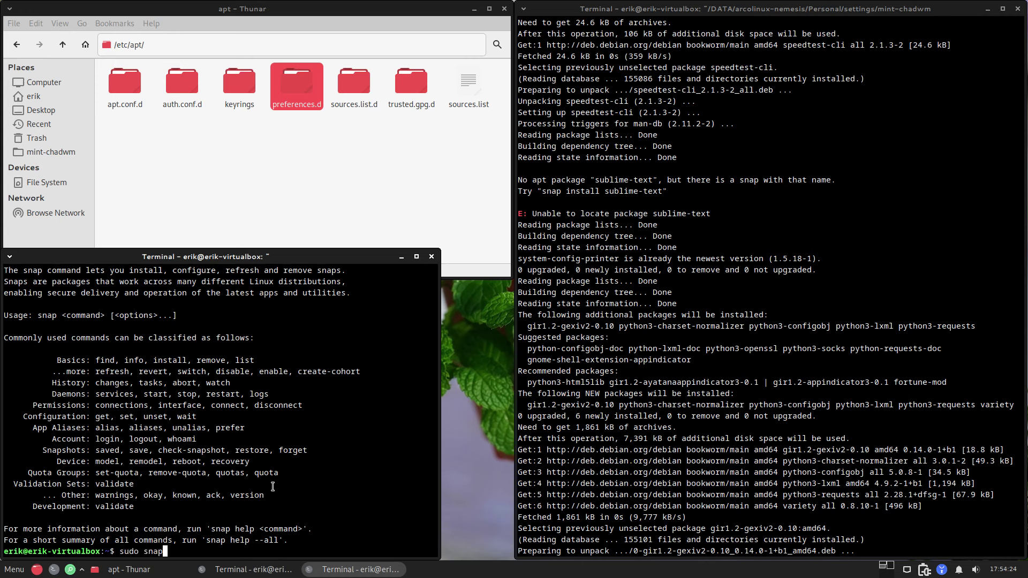
{"action": "type", "text": " install sublime"}
{"action": "type", "text": "-text"}
{"action": "key", "text": "Return"}
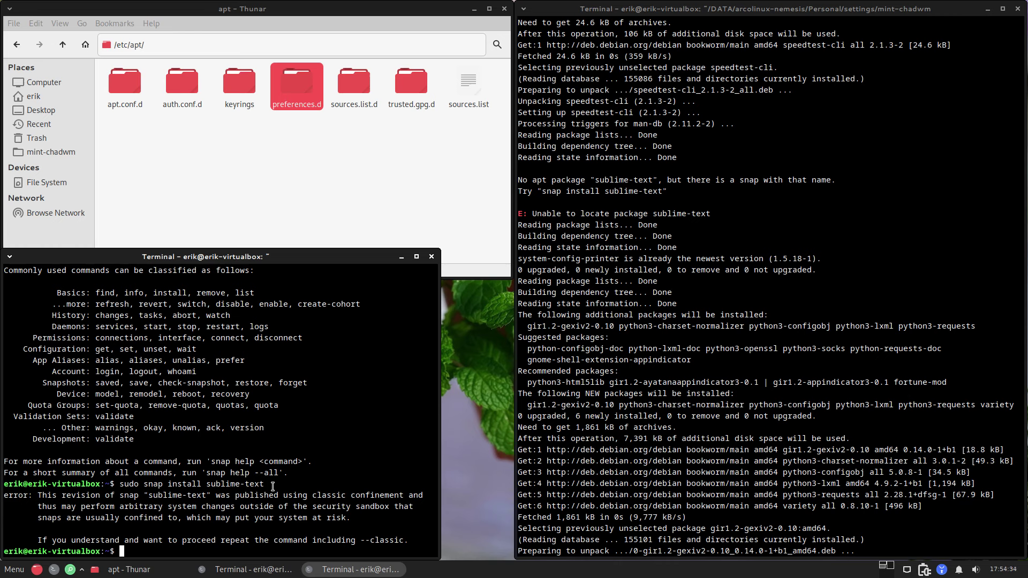
Step: Rerun the sublime-text snap install with --classic, then show the mint-chadwm folder in Thunar
{"action": "key", "text": "Up"}
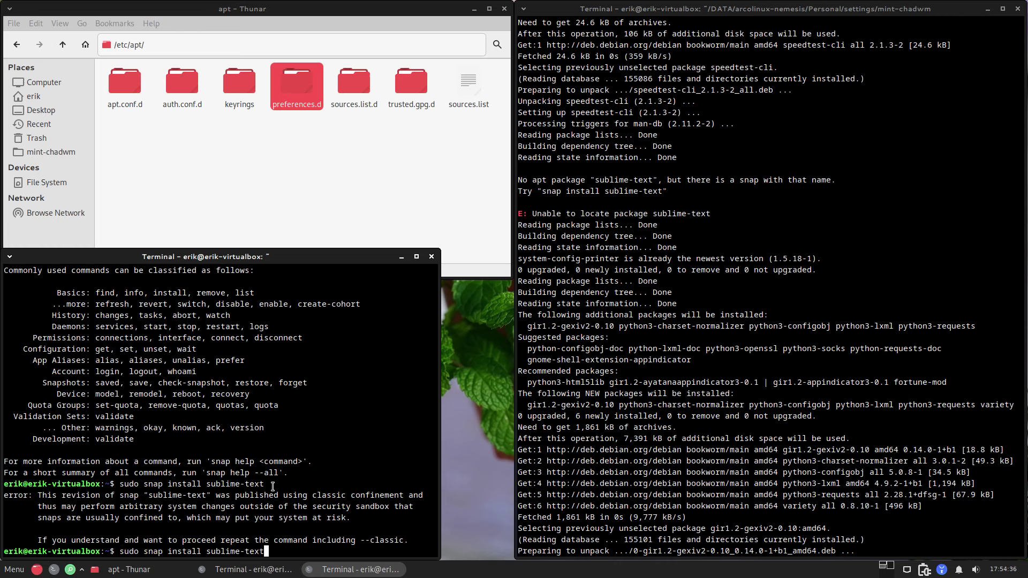
{"action": "type", "text": "-c"}
{"action": "type", "text": "-las"}
{"action": "type", "text": "sic"}
{"action": "key", "text": "BackSpace"}
{"action": "key", "text": "Return"}
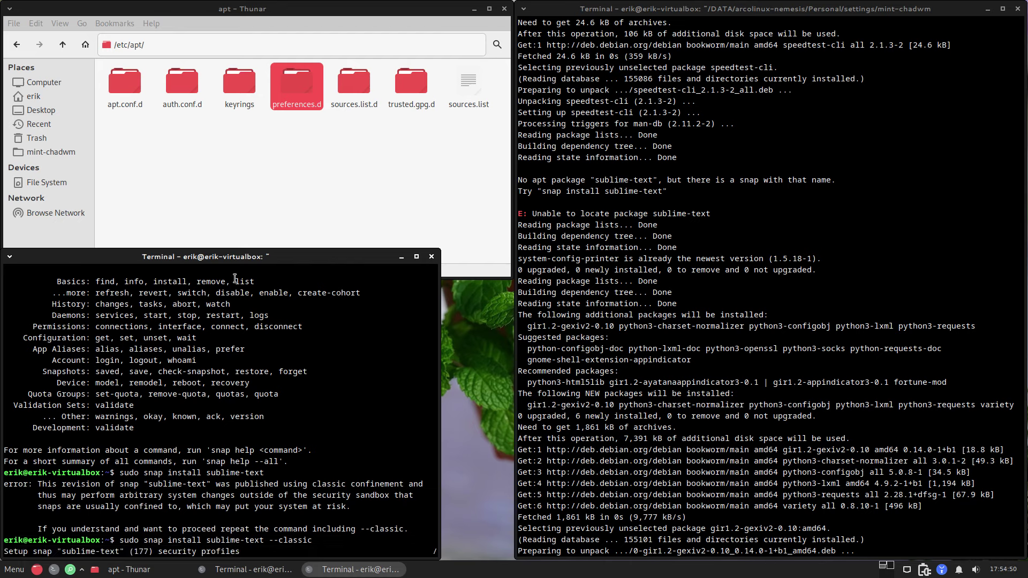
{"action": "left_click", "coordinate": [268, 146]}
{"action": "left_click", "coordinate": [82, 152]}
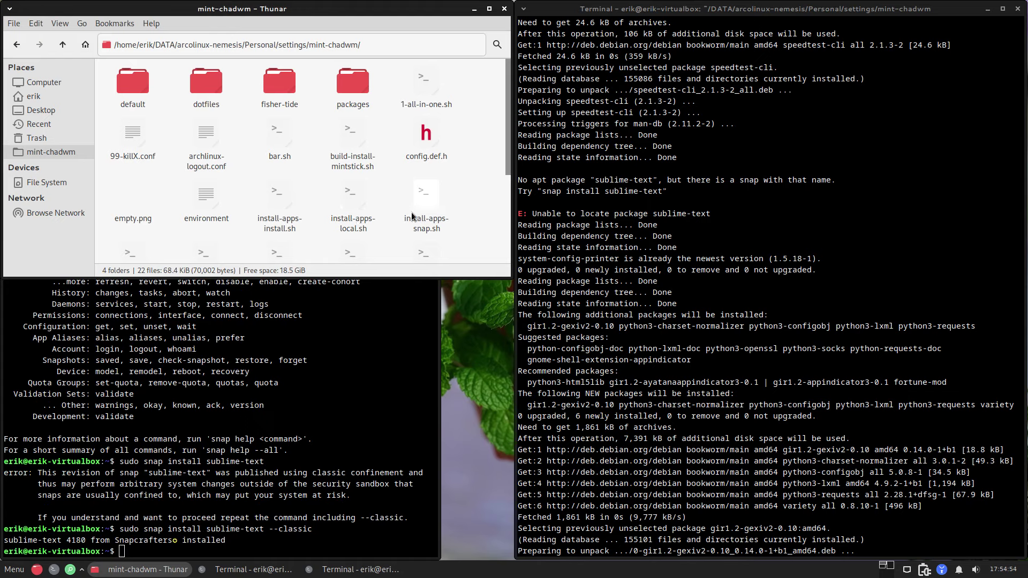
{"action": "scroll", "coordinate": [396, 198], "scroll_direction": "down", "scroll_amount": 1}
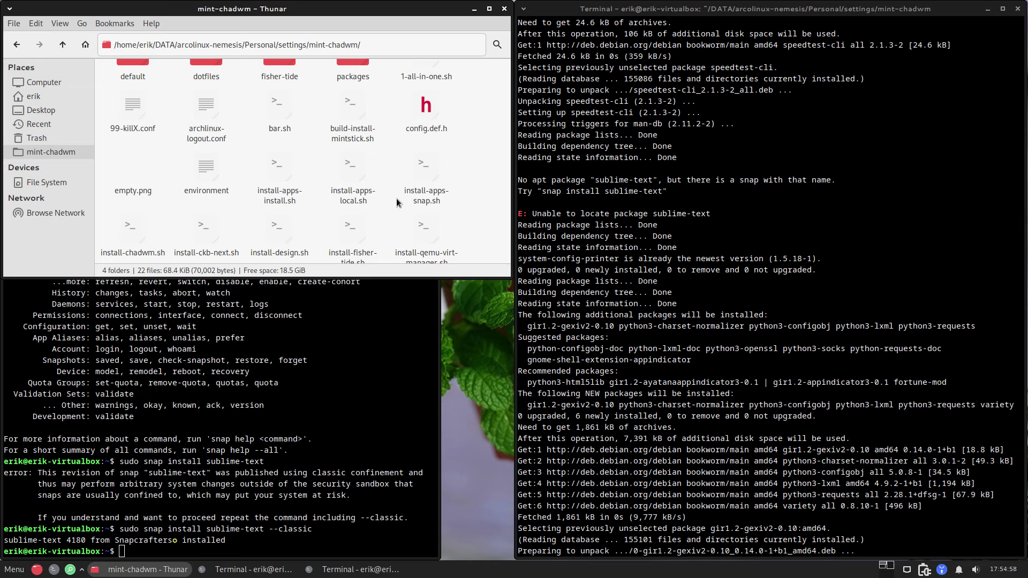
{"action": "scroll", "coordinate": [396, 198], "scroll_direction": "down", "scroll_amount": 2}
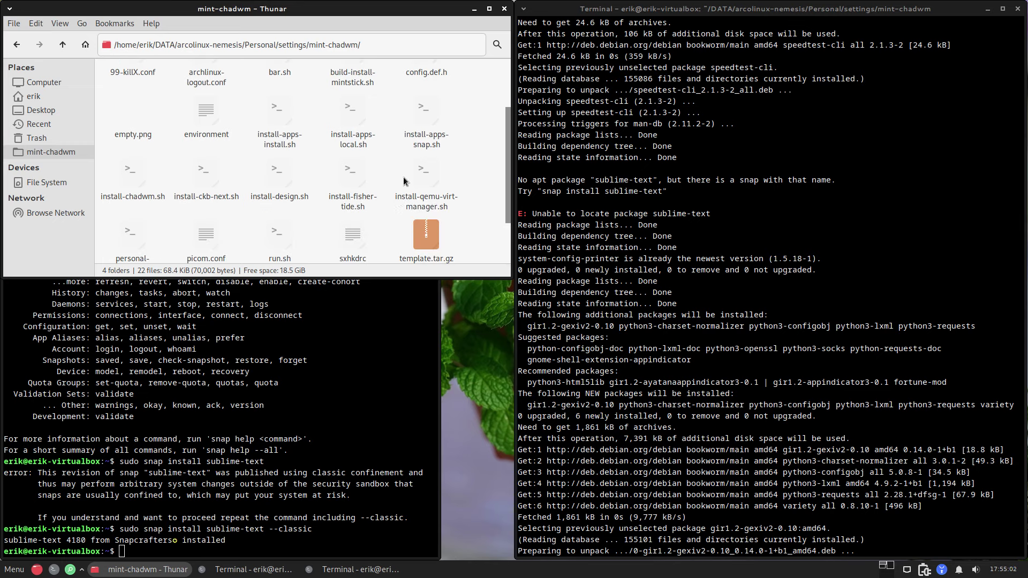
{"action": "double_click", "coordinate": [423, 116]}
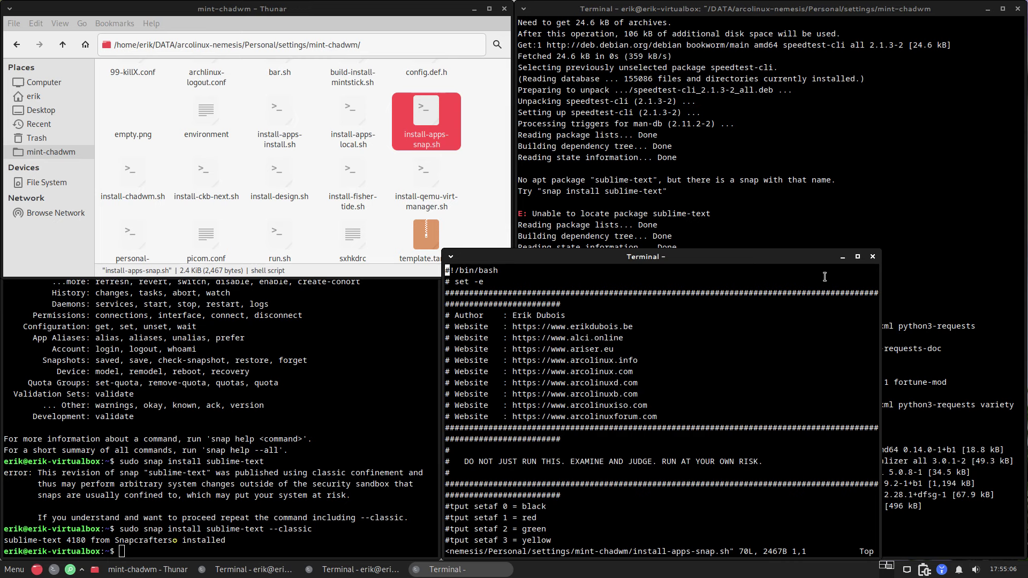
{"action": "left_click_drag", "start_coordinate": [823, 255], "coordinate": [853, 42]}
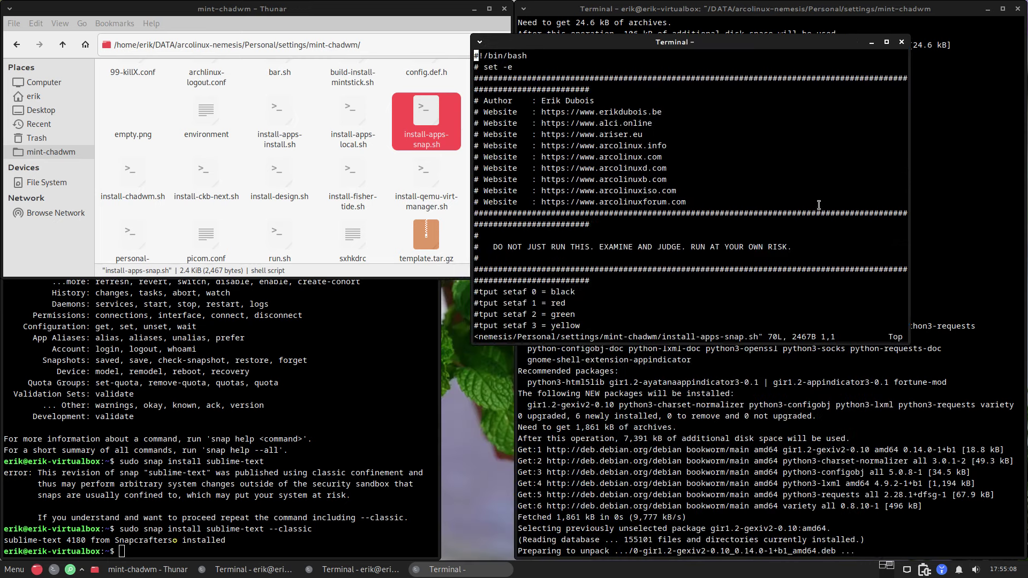
{"action": "scroll", "coordinate": [819, 204], "scroll_direction": "down", "scroll_amount": 7}
{"action": "scroll", "coordinate": [819, 204], "scroll_direction": "down", "scroll_amount": 7}
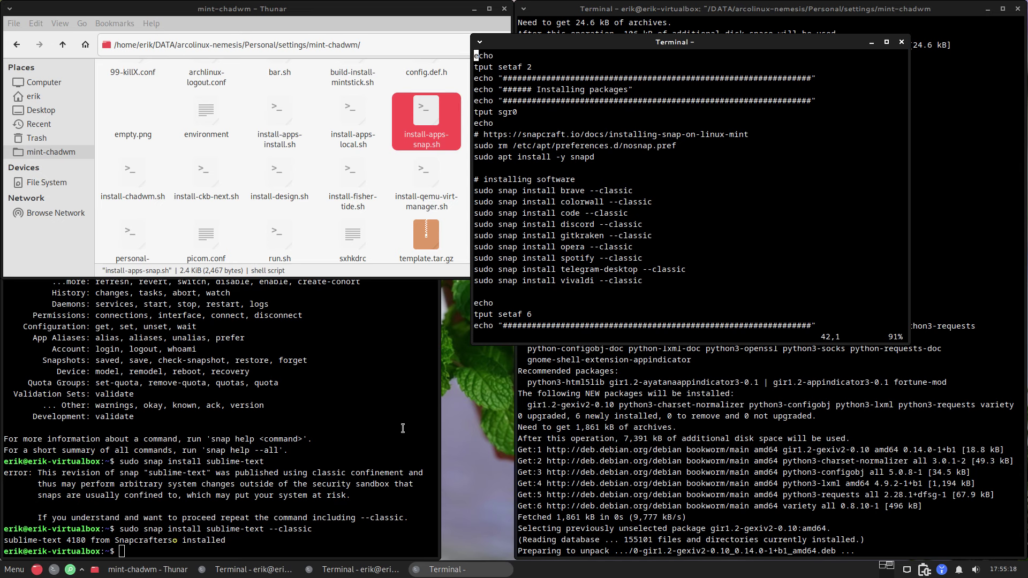
{"action": "left_click", "coordinate": [209, 534]}
{"action": "left_click", "coordinate": [903, 43]}
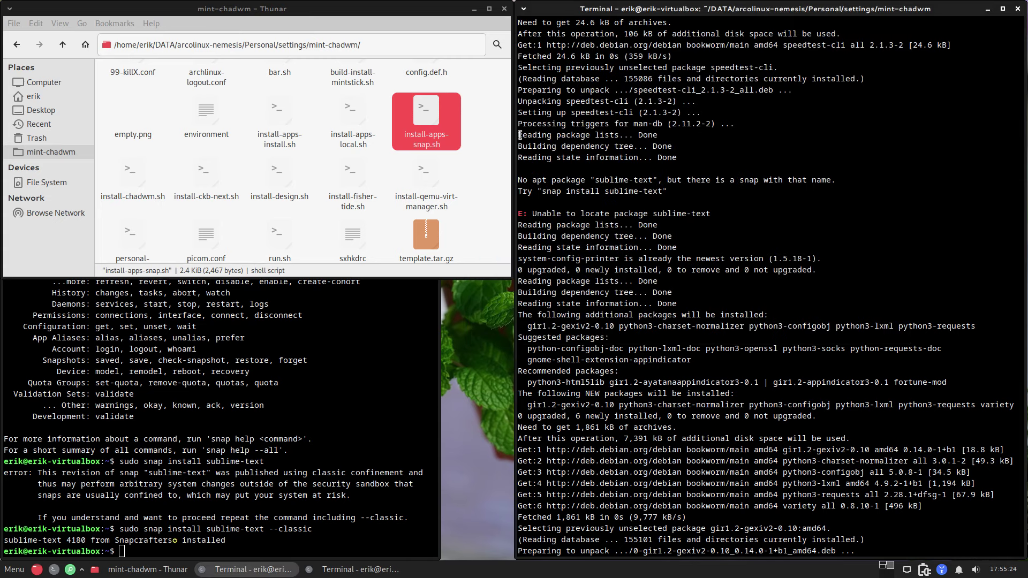
Step: Open the Set Default Application chooser for install-apps-snap.sh and search it for 'sub'
{"action": "right_click", "coordinate": [434, 112]}
{"action": "mouse_move", "coordinate": [487, 138]}
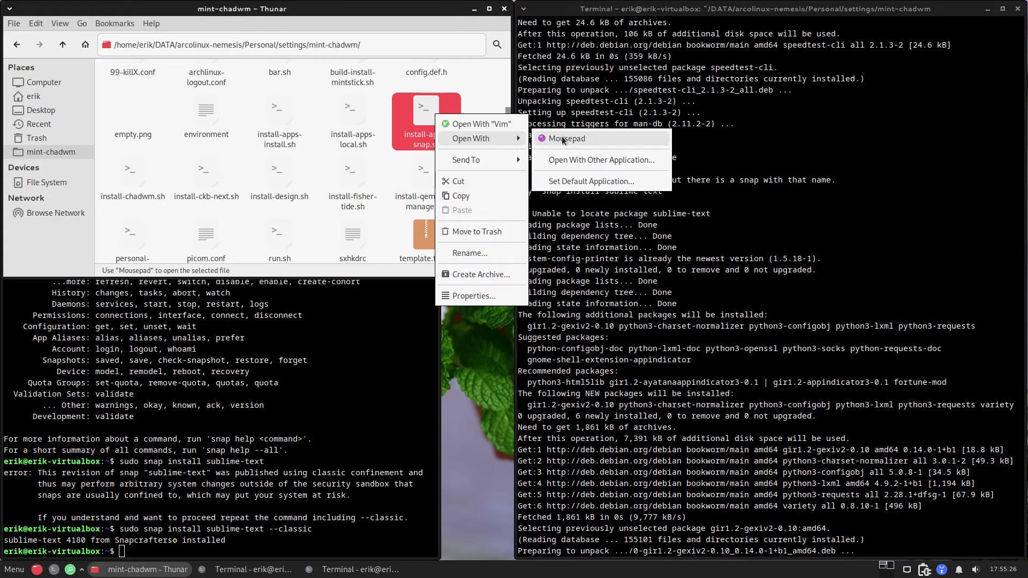
{"action": "left_click", "coordinate": [576, 182]}
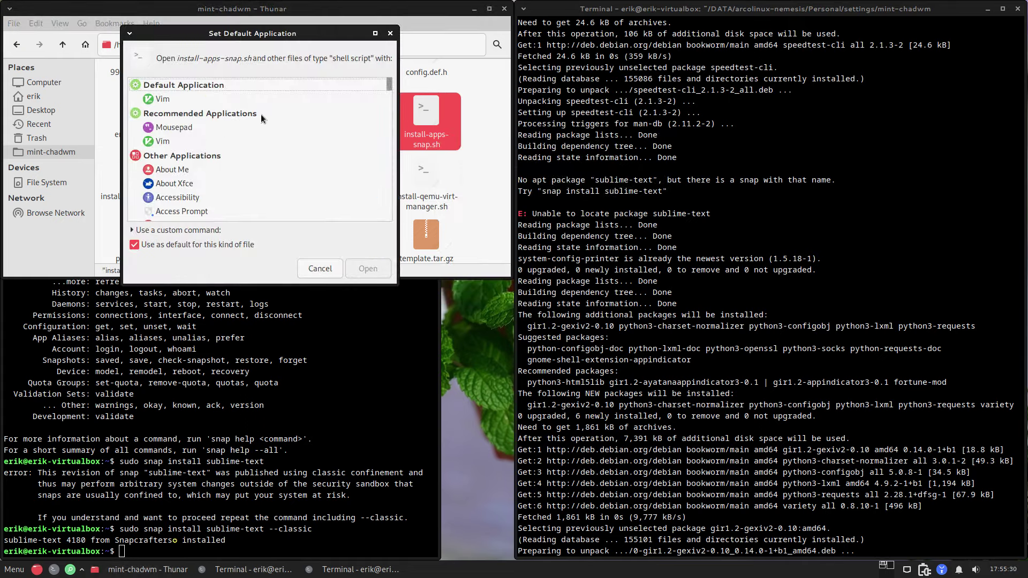
{"action": "type", "text": "sub"}
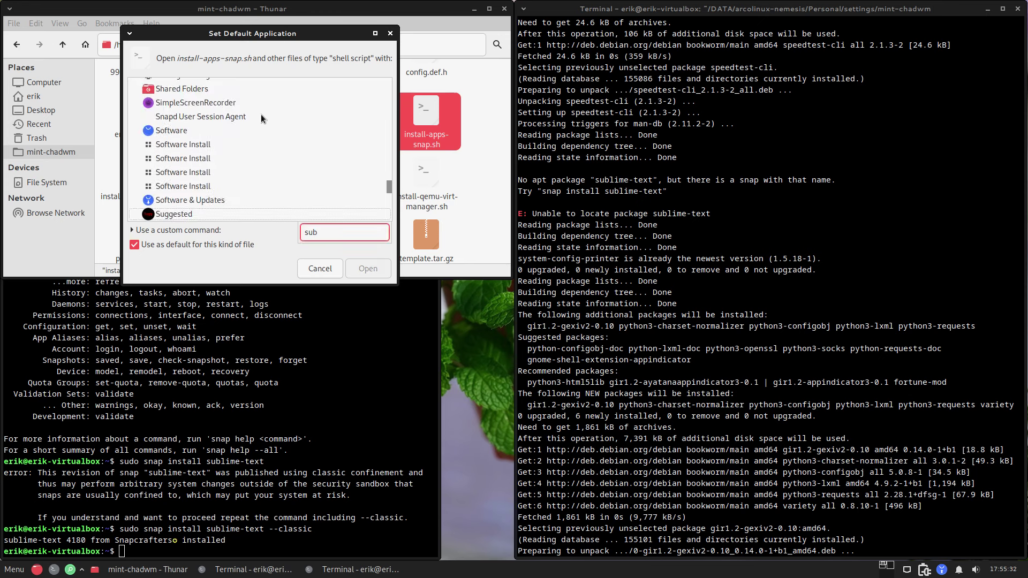
Step: Search the Whisker menu for 'sub' to check for Sublime Text, then return to the install terminal
{"action": "left_click", "coordinate": [296, 356]}
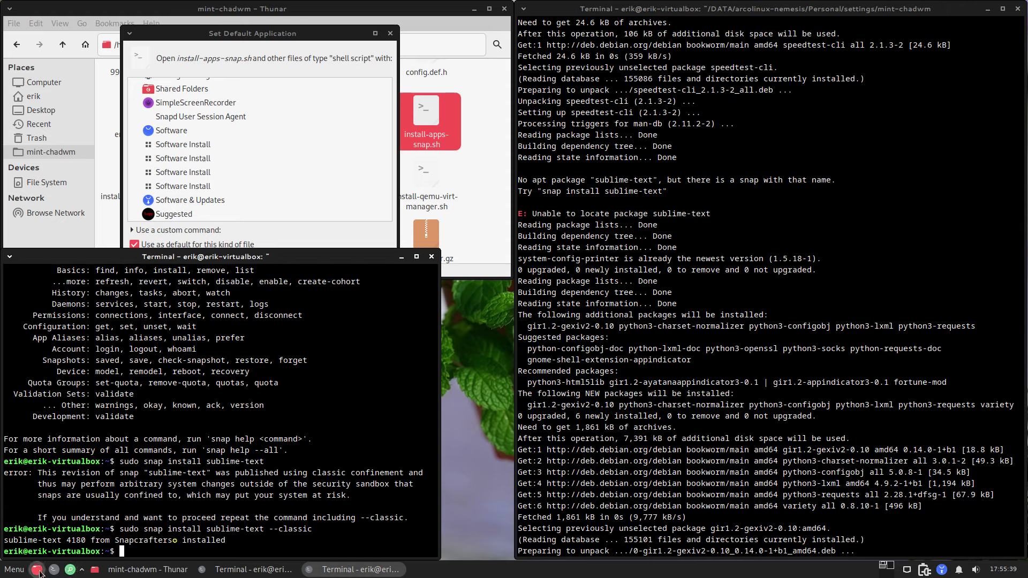
{"action": "left_click", "coordinate": [16, 570]}
{"action": "type", "text": "sub"}
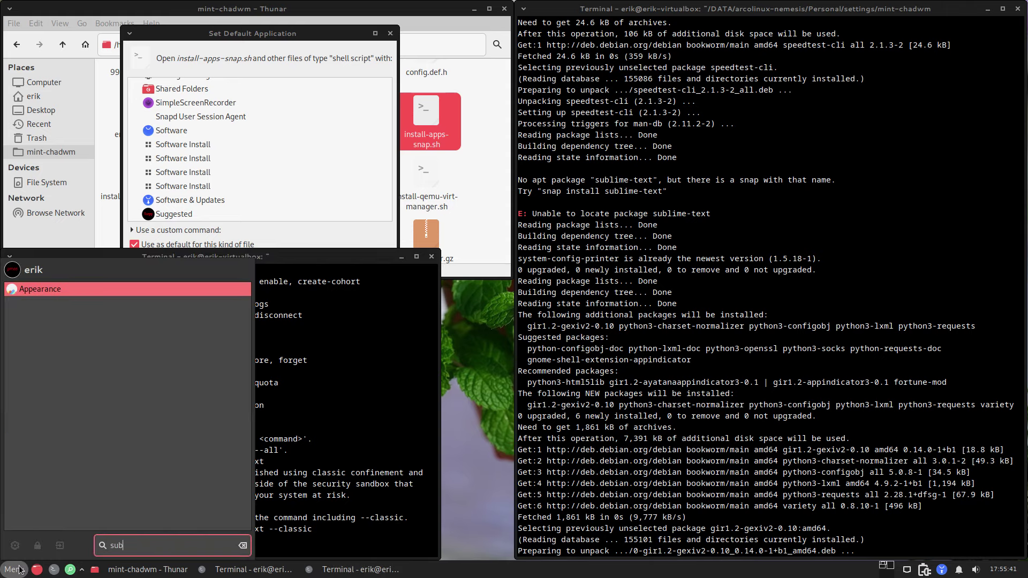
{"action": "key", "text": "BackSpace"}
{"action": "key", "text": "BackSpace"}
{"action": "key", "text": "BackSpace"}
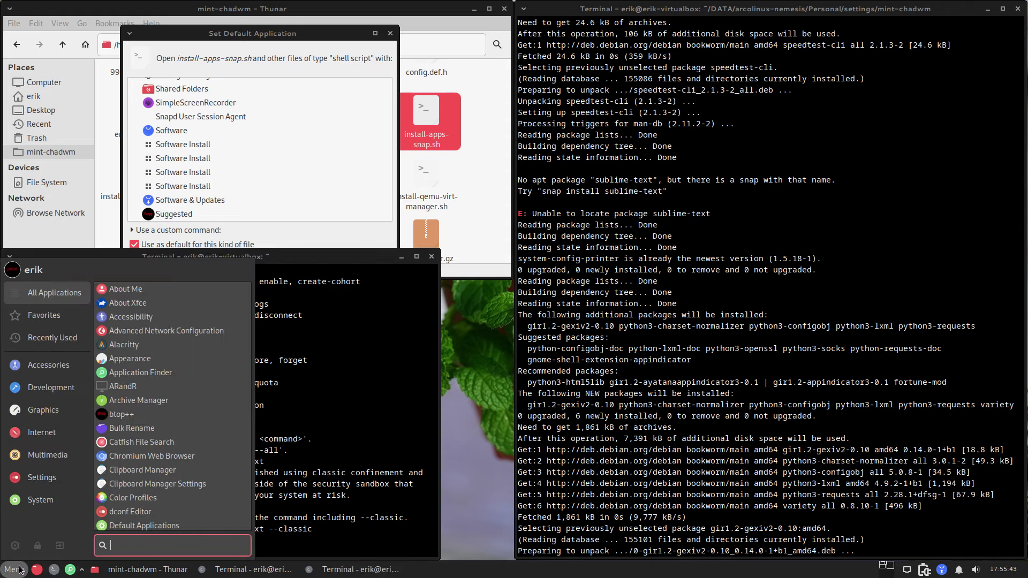
{"action": "key", "text": "Escape"}
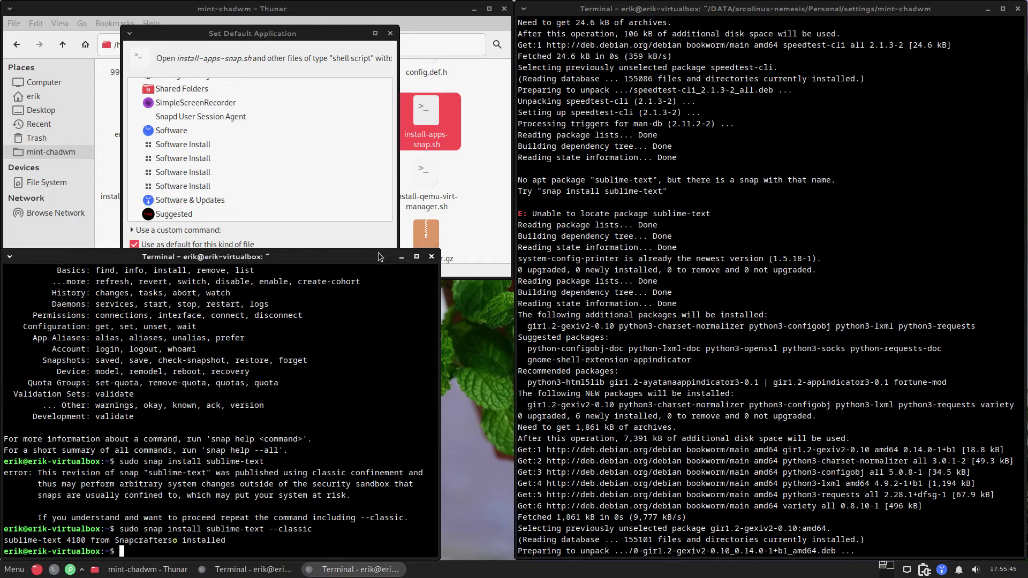
{"action": "left_click", "coordinate": [852, 364]}
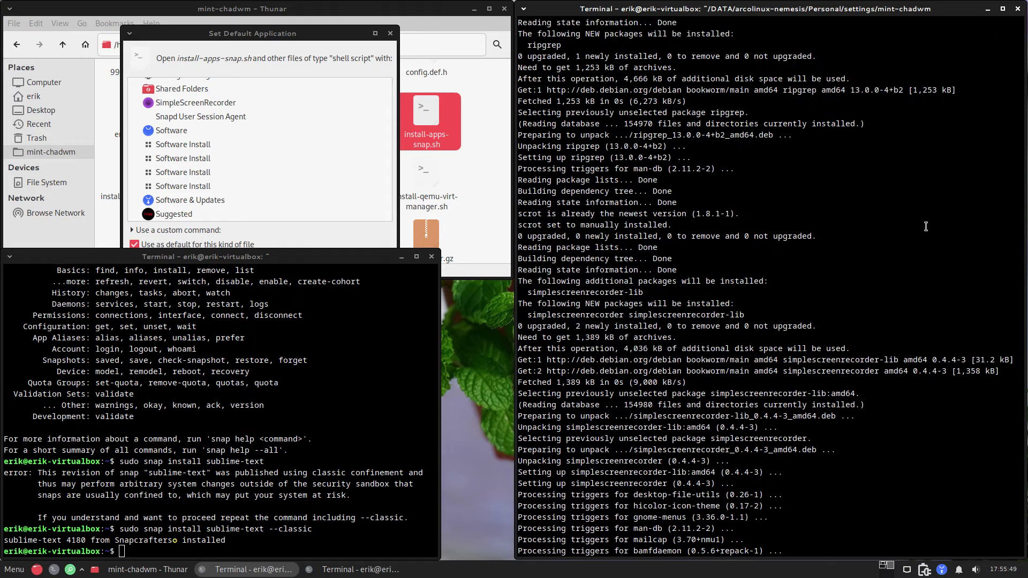
Step: Review the install output, including the --classic warning, as the Brave-to-Spotify snaps install
{"action": "scroll", "coordinate": [926, 229], "scroll_direction": "up", "scroll_amount": 10}
{"action": "scroll", "coordinate": [925, 236], "scroll_direction": "up", "scroll_amount": 8}
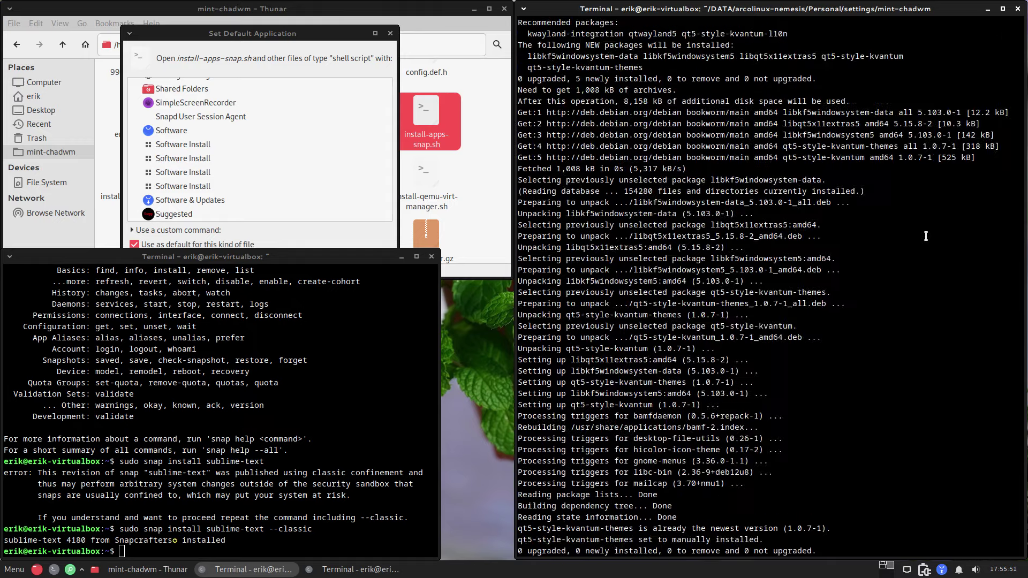
{"action": "scroll", "coordinate": [925, 236], "scroll_direction": "up", "scroll_amount": 12}
{"action": "scroll", "coordinate": [926, 236], "scroll_direction": "down", "scroll_amount": 7}
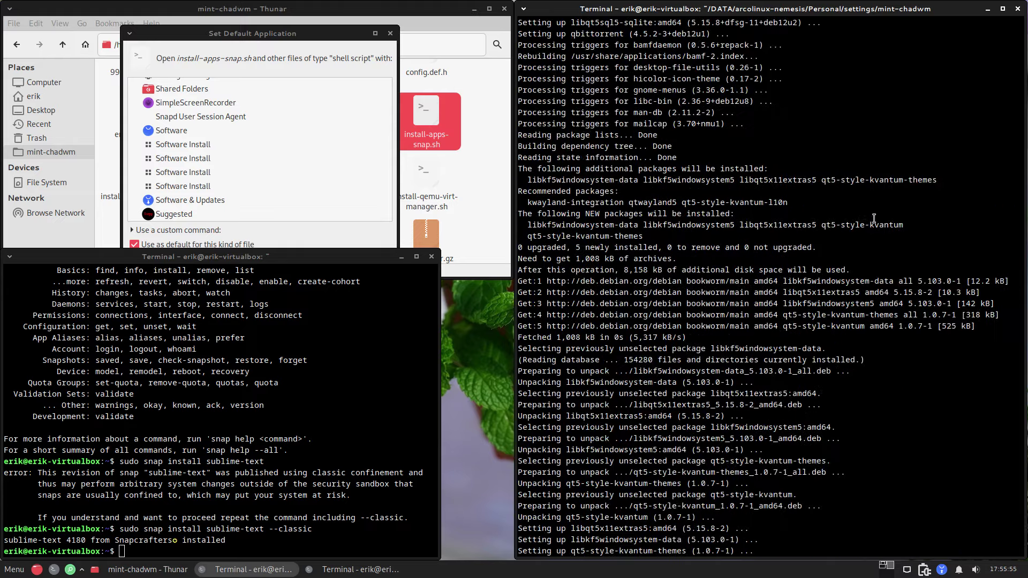
{"action": "scroll", "coordinate": [873, 218], "scroll_direction": "down", "scroll_amount": 20}
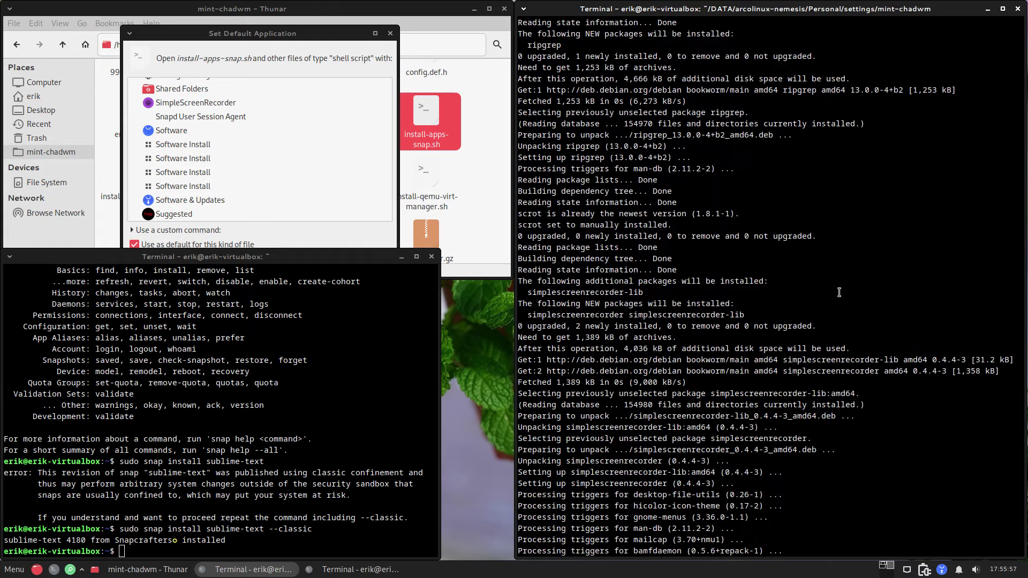
{"action": "scroll", "coordinate": [837, 292], "scroll_direction": "down", "scroll_amount": 15}
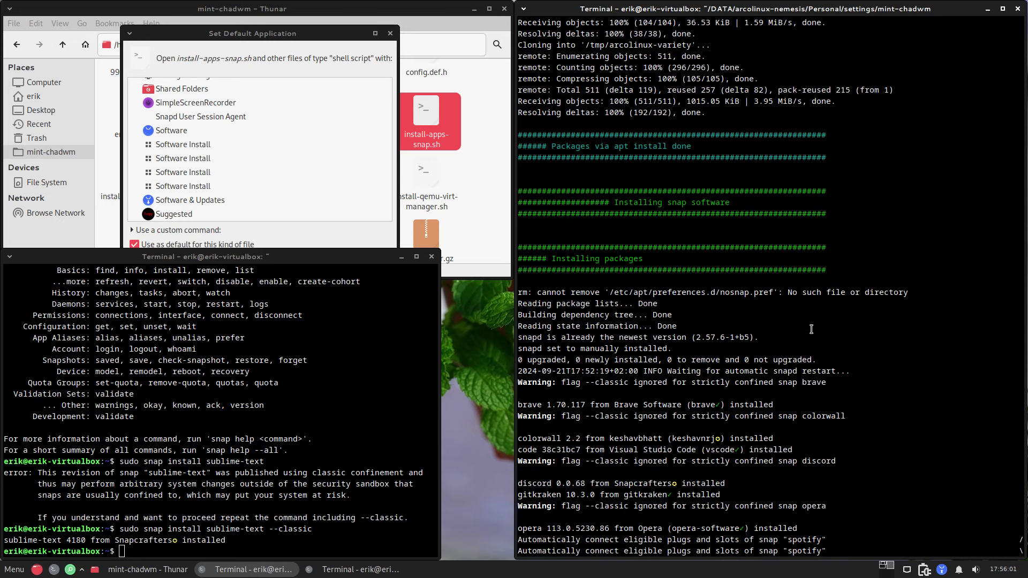
{"action": "double_click", "coordinate": [621, 415]}
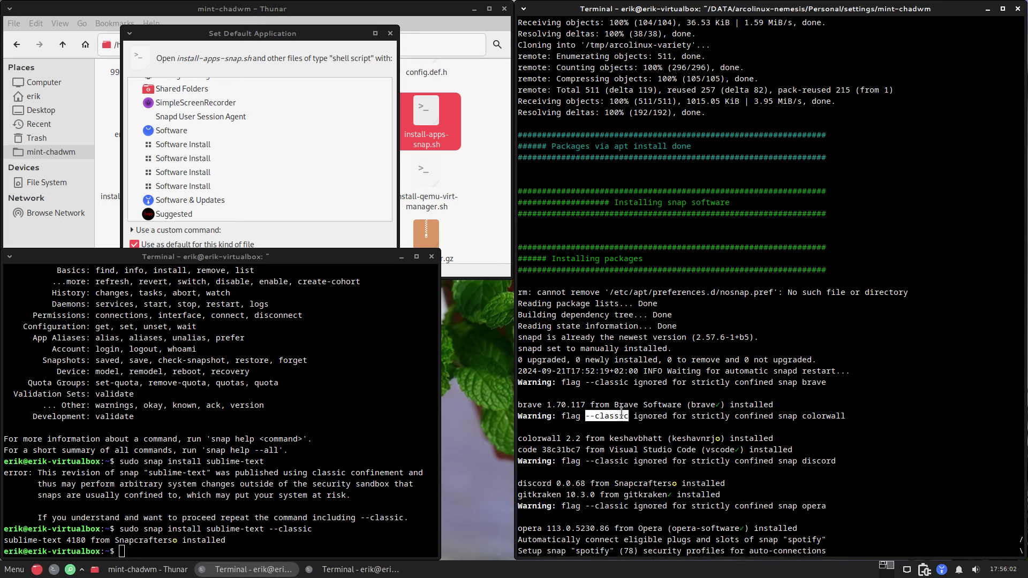
{"action": "left_click", "coordinate": [626, 444]}
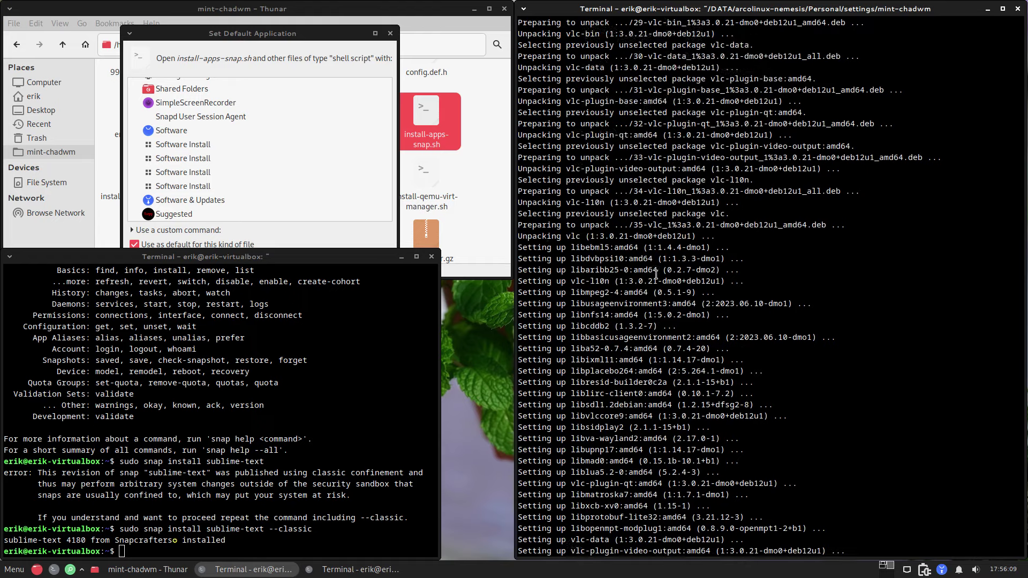
{"action": "scroll", "coordinate": [656, 274], "scroll_direction": "up", "scroll_amount": 5}
{"action": "scroll", "coordinate": [656, 274], "scroll_direction": "up", "scroll_amount": 20}
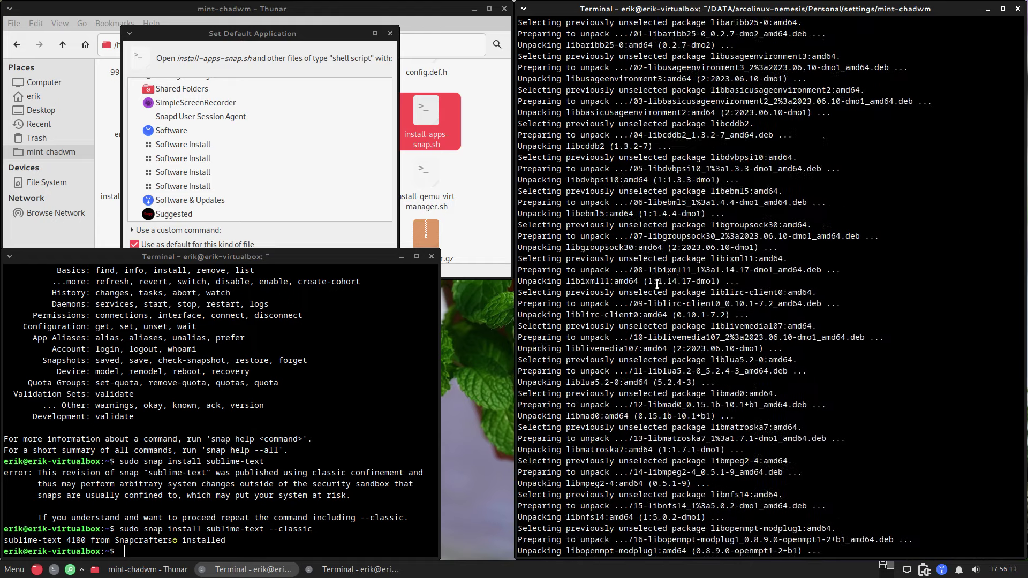
{"action": "scroll", "coordinate": [658, 289], "scroll_direction": "up", "scroll_amount": 12}
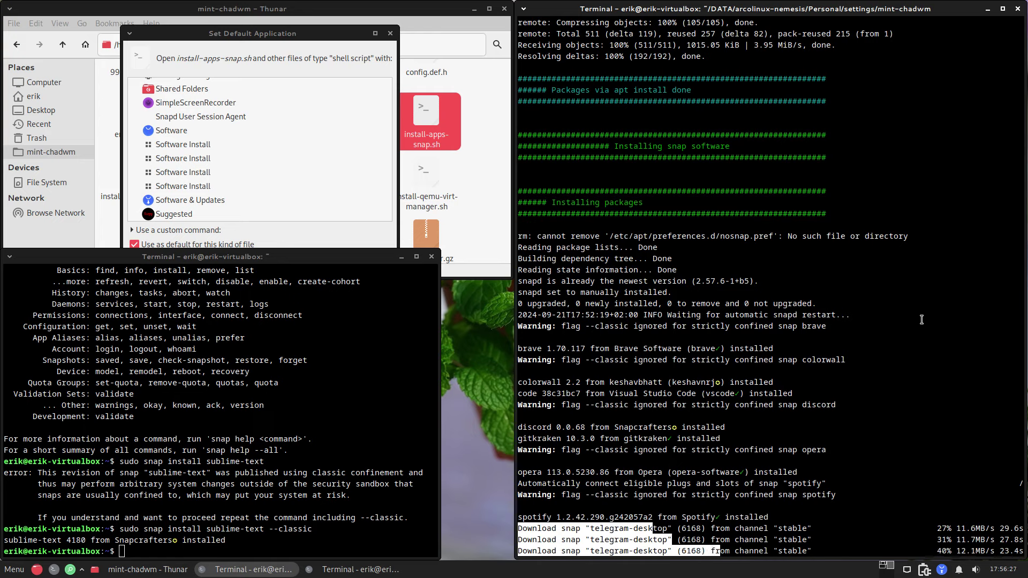
Step: Close the default-application chooser unchanged and reopen install-apps-snap.sh in vim over the file manager
{"action": "left_click", "coordinate": [351, 37]}
{"action": "left_click", "coordinate": [390, 33]}
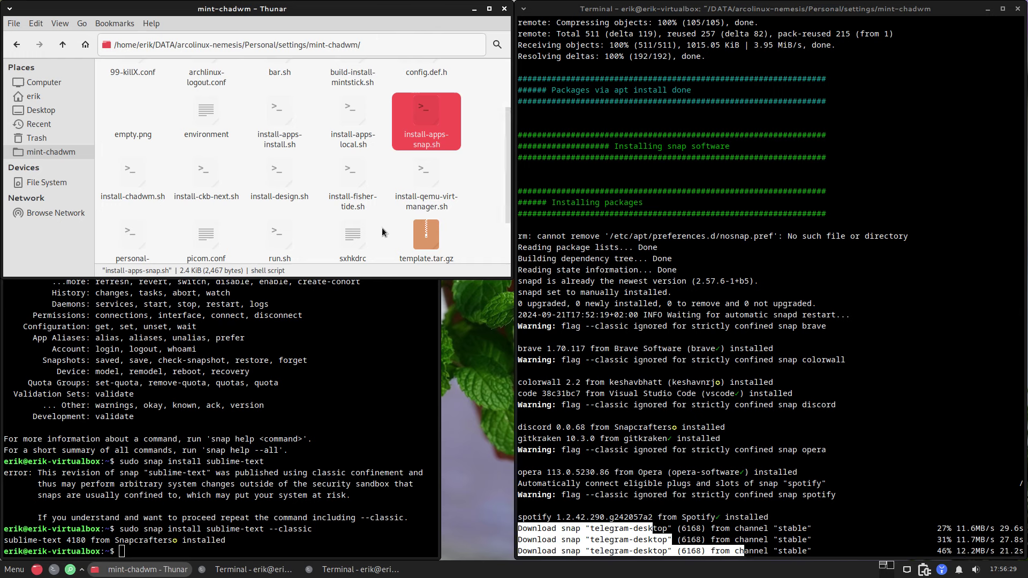
{"action": "double_click", "coordinate": [428, 119]}
{"action": "left_click_drag", "start_coordinate": [622, 262], "coordinate": [336, 121]}
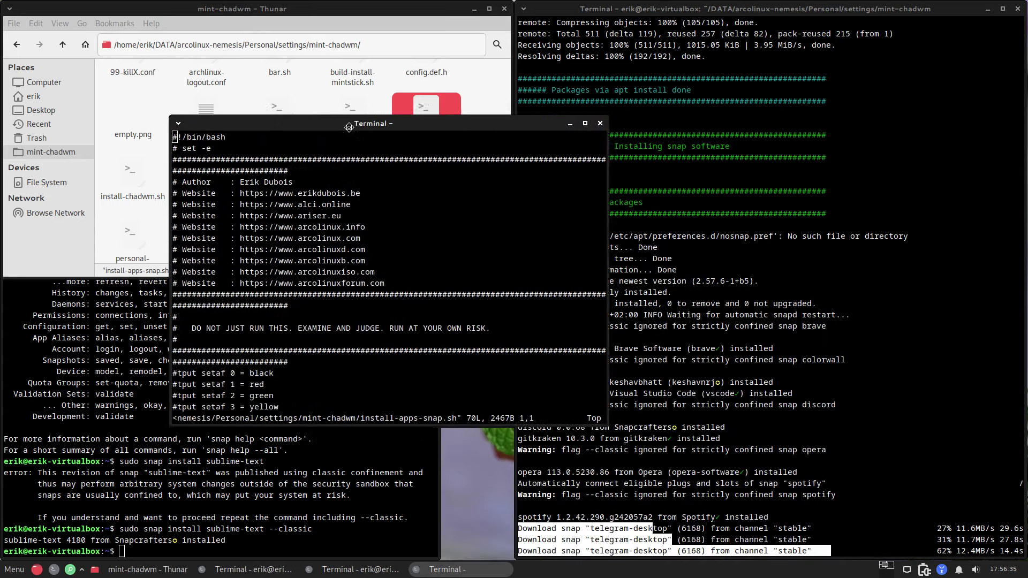
Step: Open install-apps-snap.sh in vim past the swap-file warning and move to the script's end
{"action": "right_click", "coordinate": [436, 99]}
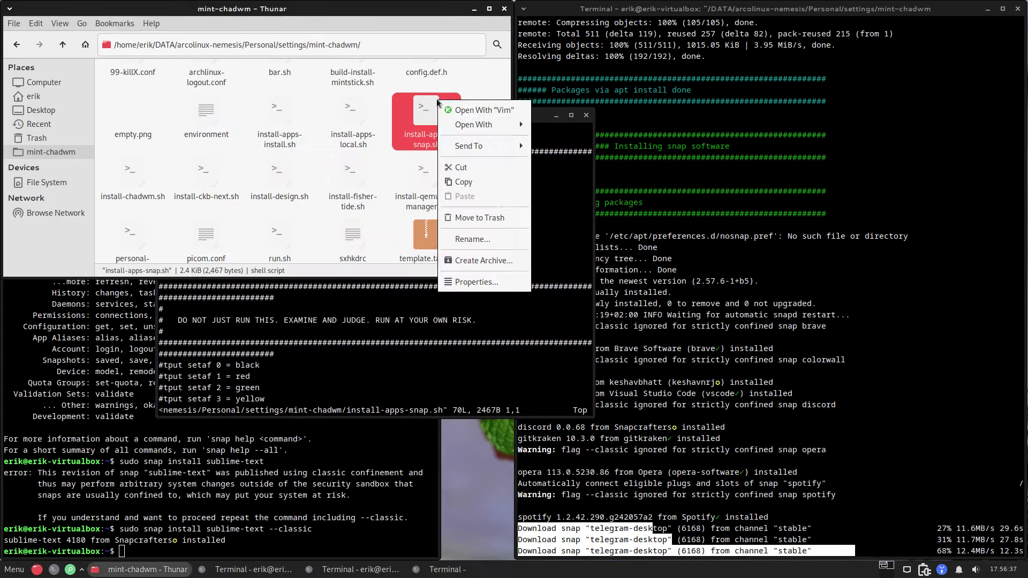
{"action": "mouse_move", "coordinate": [477, 124]}
{"action": "left_click", "coordinate": [422, 115]}
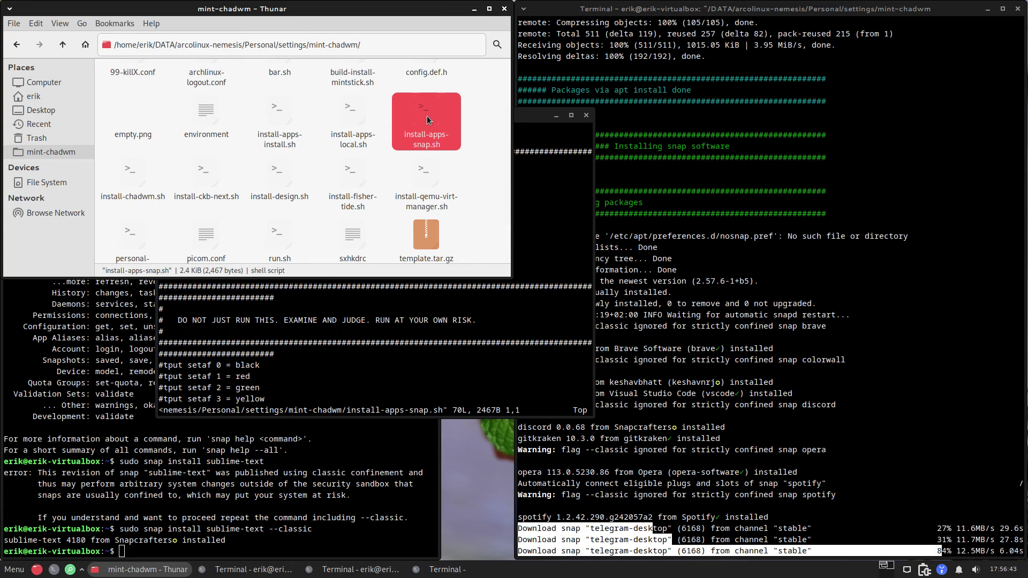
{"action": "double_click", "coordinate": [426, 116]}
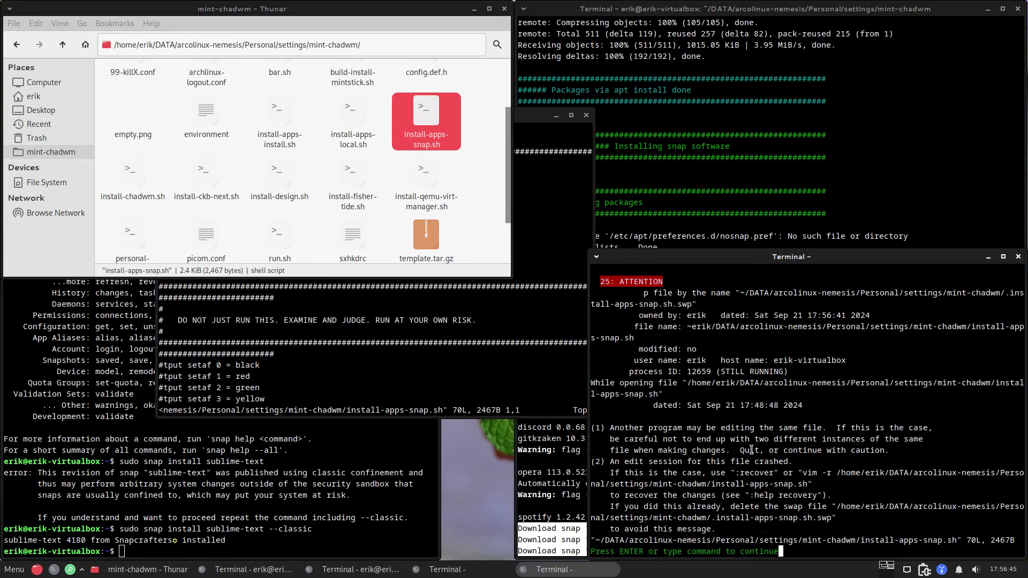
{"action": "key", "text": "Return"}
{"action": "key", "text": "Down"}
{"action": "key", "text": "Down"}
{"action": "key", "text": "Down"}
{"action": "key", "text": "Down"}
{"action": "key", "text": "Down"}
{"action": "key", "text": "Down"}
{"action": "key", "text": "Down"}
{"action": "key", "text": "Down"}
{"action": "key", "text": "Down"}
{"action": "key", "text": "Down"}
{"action": "key", "text": "Down"}
{"action": "key", "text": "Down"}
{"action": "key", "text": "Down"}
{"action": "key", "text": "Down"}
{"action": "key", "text": "Down"}
{"action": "key", "text": "Down"}
{"action": "key", "text": "Down"}
{"action": "key", "text": "Down"}
{"action": "key", "text": "Down"}
{"action": "key", "text": "Down"}
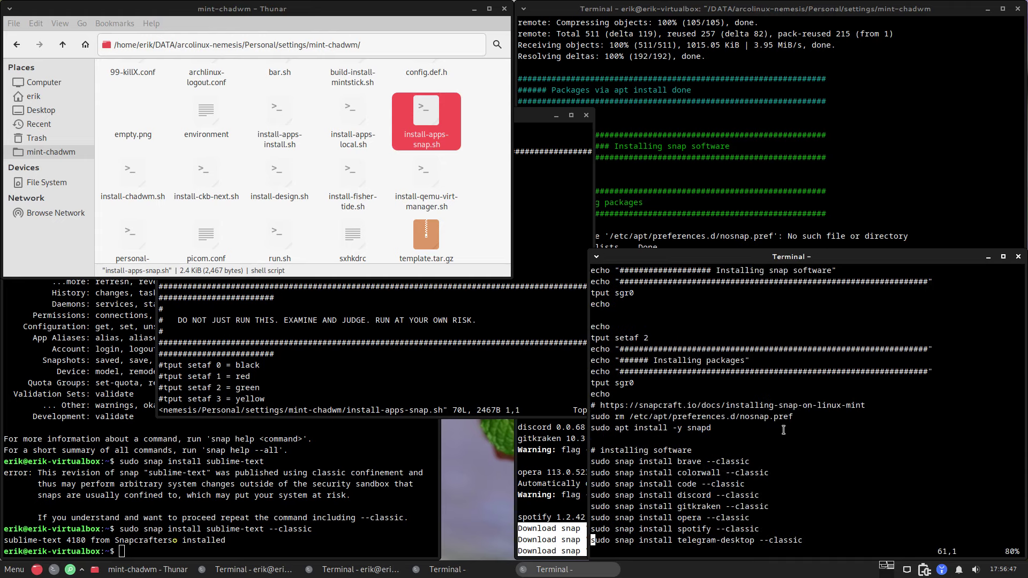
{"action": "key", "text": "Down"}
{"action": "key", "text": "Down"}
{"action": "key", "text": "Down"}
{"action": "key", "text": "Down"}
{"action": "key", "text": "Down"}
{"action": "key", "text": "Down"}
{"action": "key", "text": "Down"}
{"action": "key", "text": "Down"}
{"action": "key", "text": "Down"}
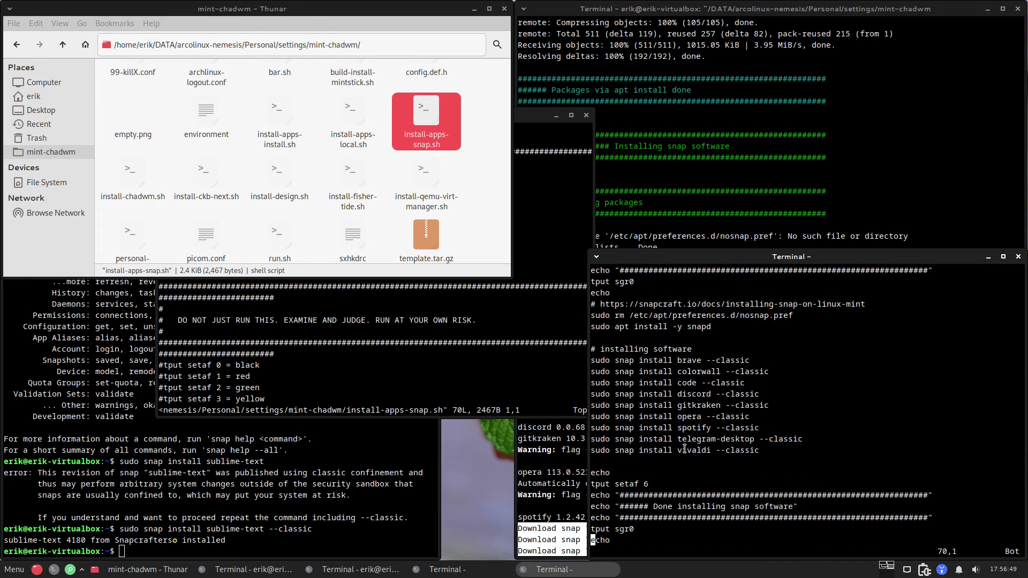
Step: Close the script editor and open Settings > Appearance, enlarged to list more style themes
{"action": "left_click", "coordinate": [1018, 257]}
{"action": "left_click", "coordinate": [779, 429]}
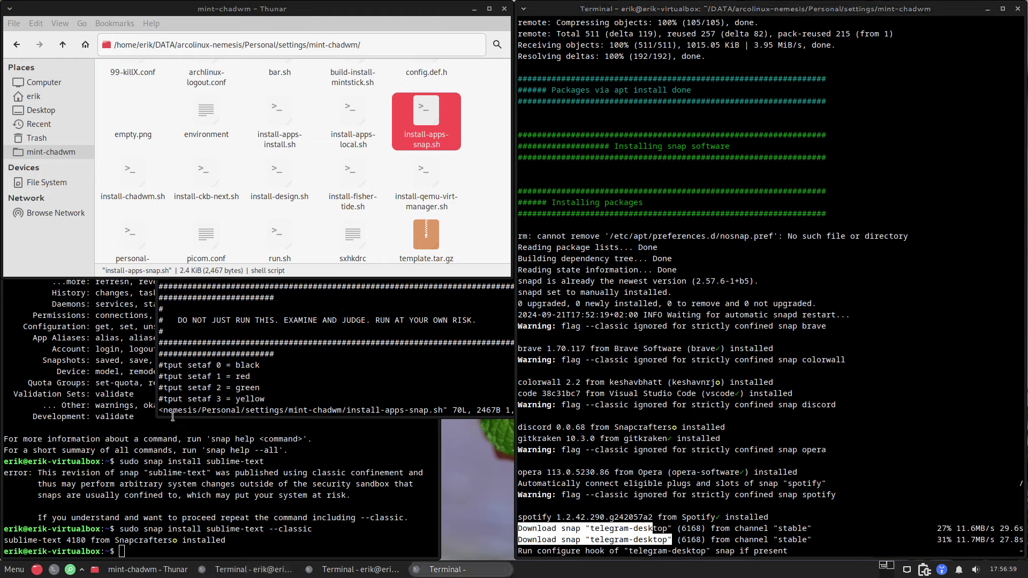
{"action": "left_click", "coordinate": [15, 569]}
{"action": "left_click", "coordinate": [44, 315]}
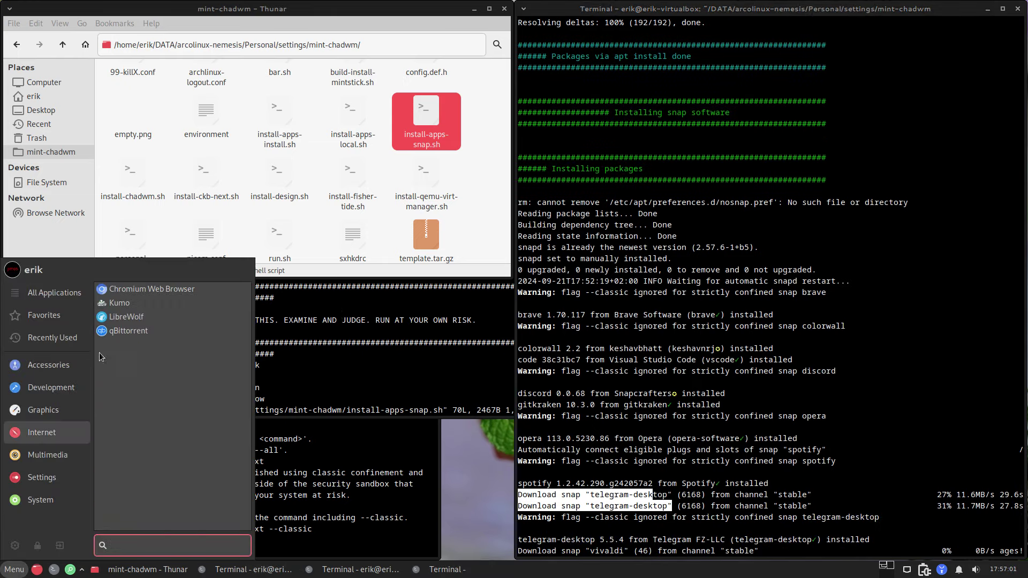
{"action": "left_click", "coordinate": [15, 547]}
{"action": "left_click", "coordinate": [508, 210]}
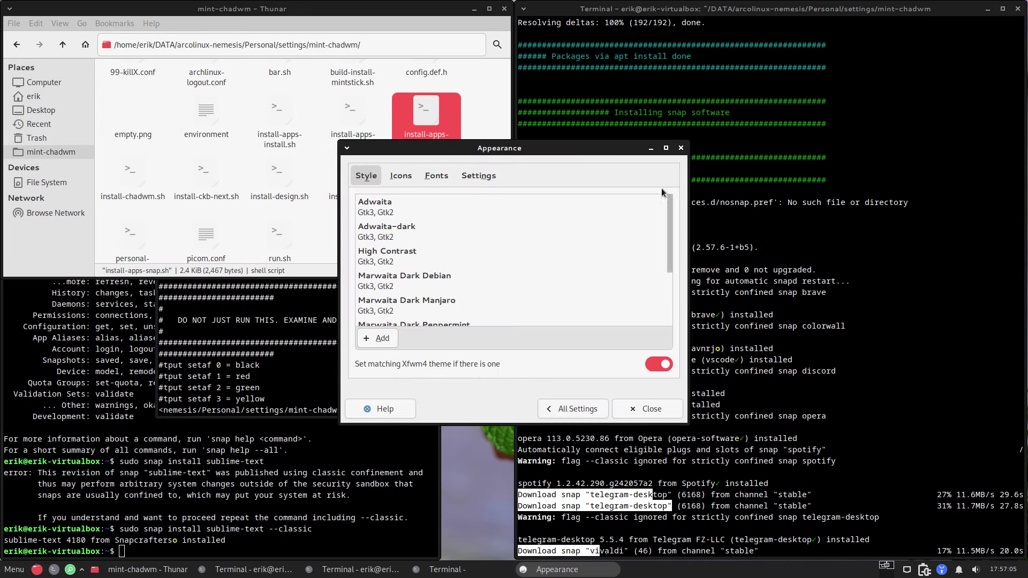
{"action": "left_click_drag", "start_coordinate": [521, 150], "coordinate": [688, 101]}
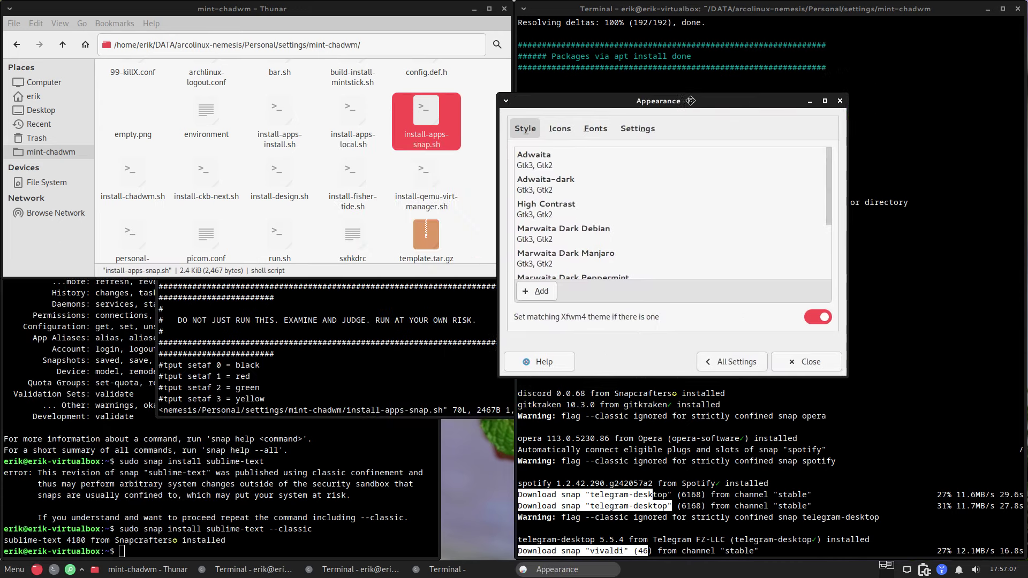
{"action": "scroll", "coordinate": [306, 167], "scroll_direction": "up", "scroll_amount": 2}
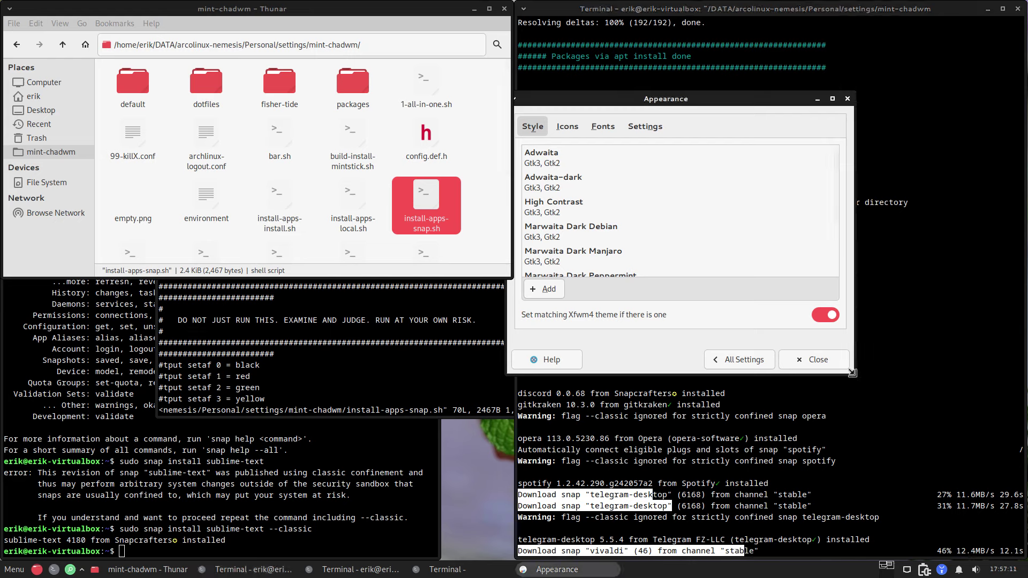
{"action": "left_click_drag", "start_coordinate": [855, 377], "coordinate": [907, 471]}
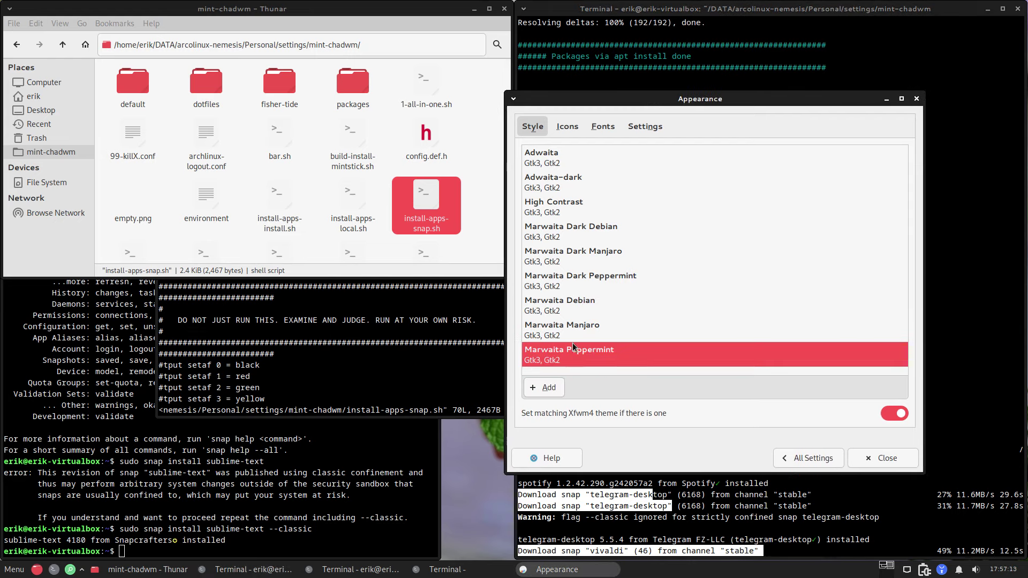
Step: Preview Marwaita, High Contrast and Adwaita style themes, settling on Marwaita Dark Debian
{"action": "left_click", "coordinate": [582, 328]}
{"action": "left_click", "coordinate": [590, 304]}
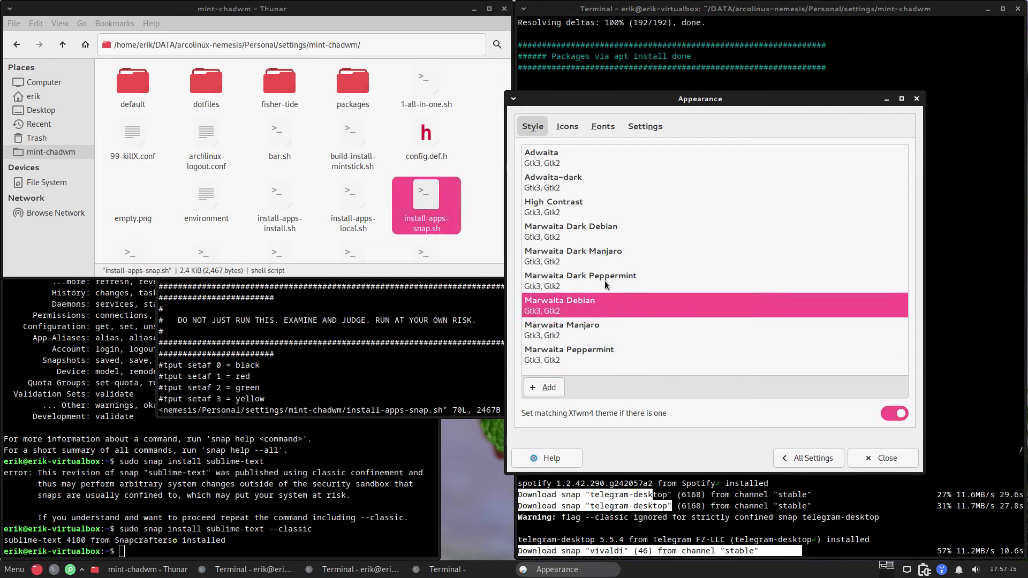
{"action": "left_click", "coordinate": [605, 281]}
{"action": "left_click", "coordinate": [605, 257]}
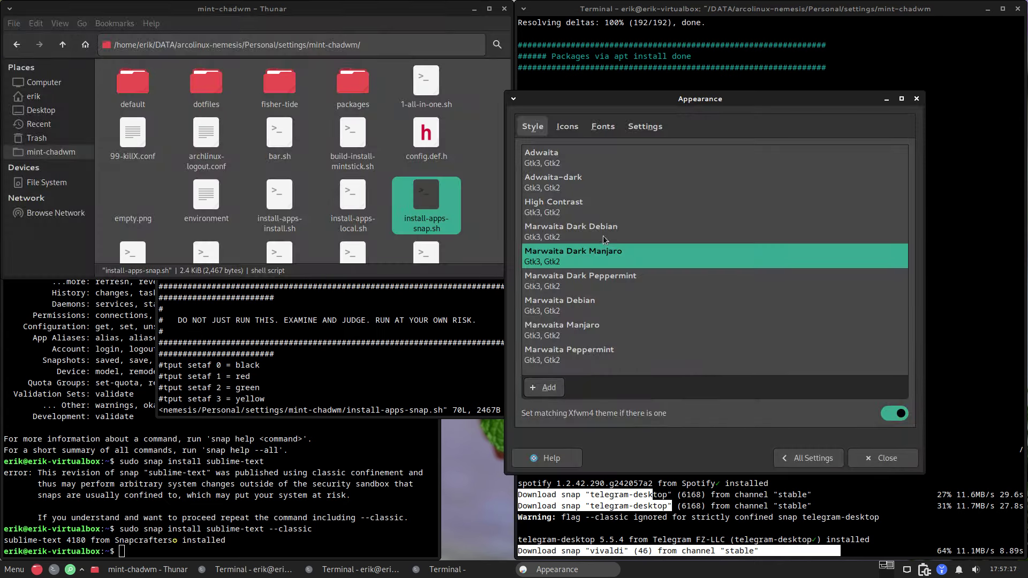
{"action": "left_click", "coordinate": [602, 233]}
{"action": "left_click", "coordinate": [583, 207]}
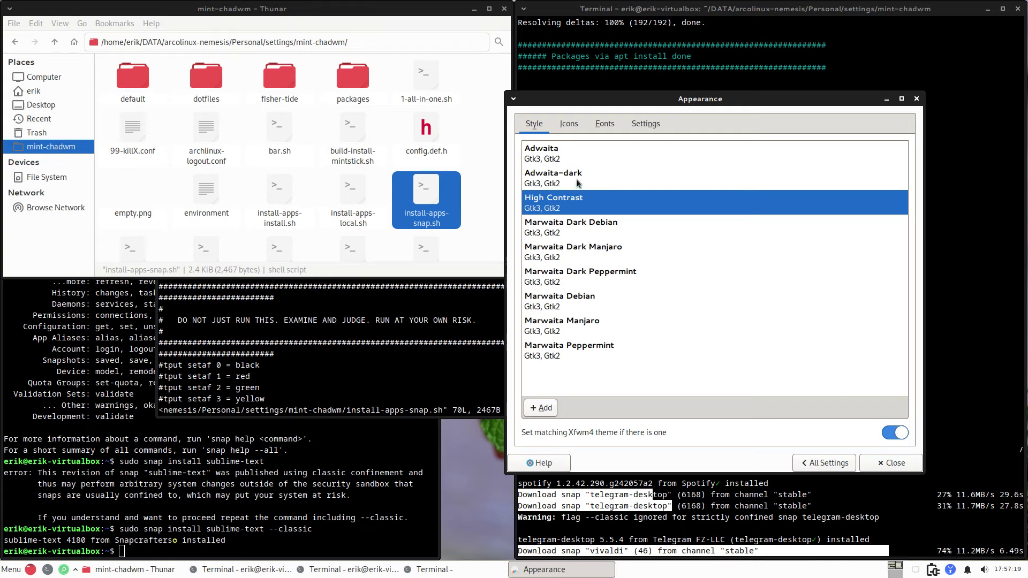
{"action": "left_click", "coordinate": [577, 183]}
{"action": "left_click", "coordinate": [580, 155]}
{"action": "left_click", "coordinate": [579, 182]}
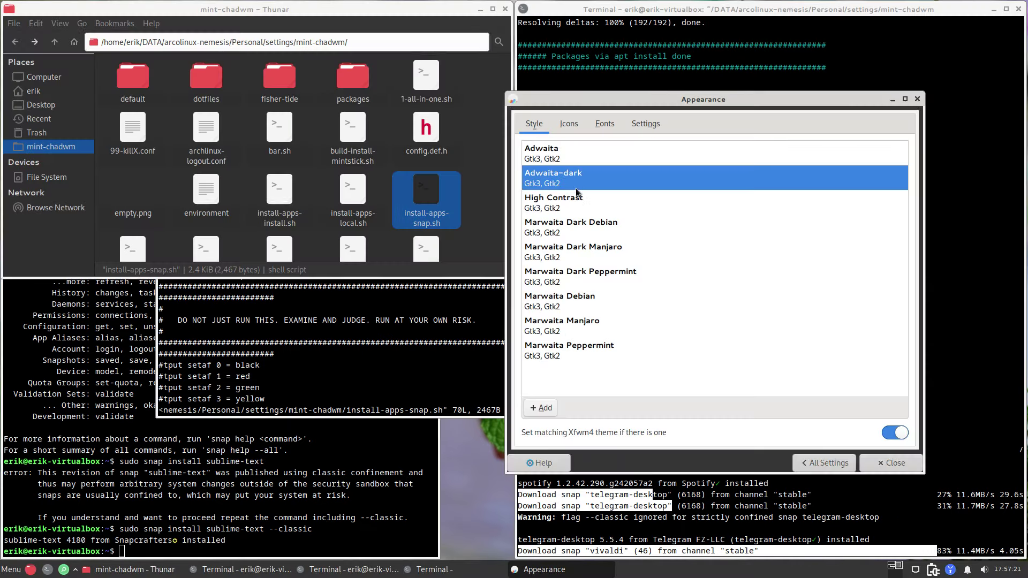
{"action": "left_click", "coordinate": [579, 218]}
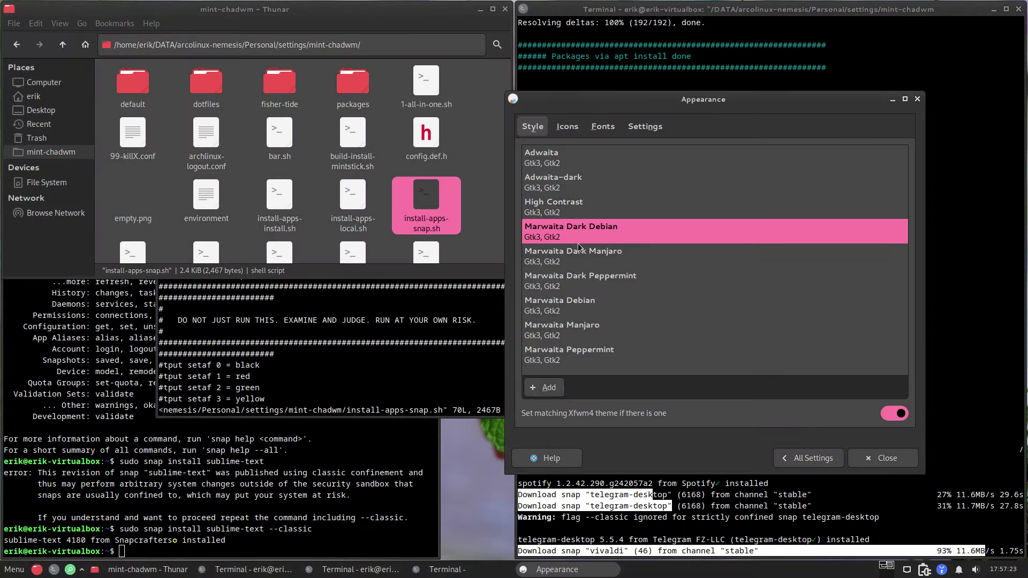
Step: Preview the Tela circle red, green, blue and plain icon themes, finishing on Tela circle red
{"action": "left_click", "coordinate": [567, 128]}
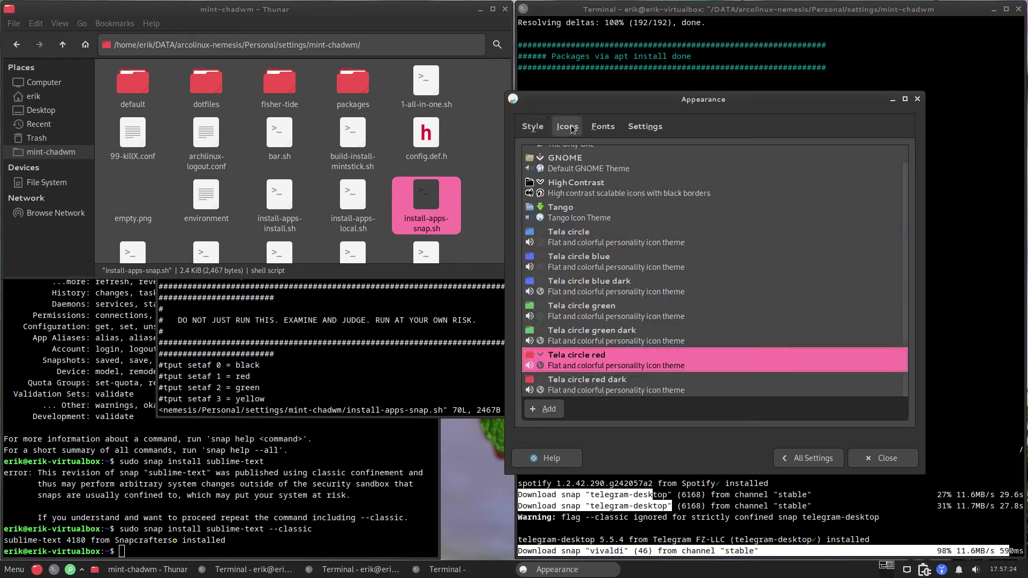
{"action": "left_click", "coordinate": [596, 393]}
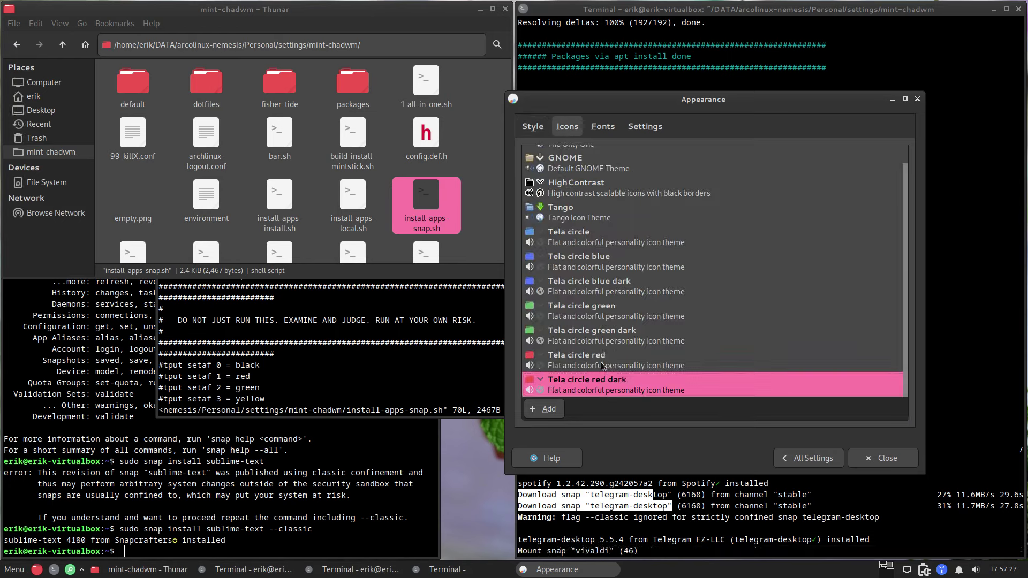
{"action": "left_click", "coordinate": [601, 366]}
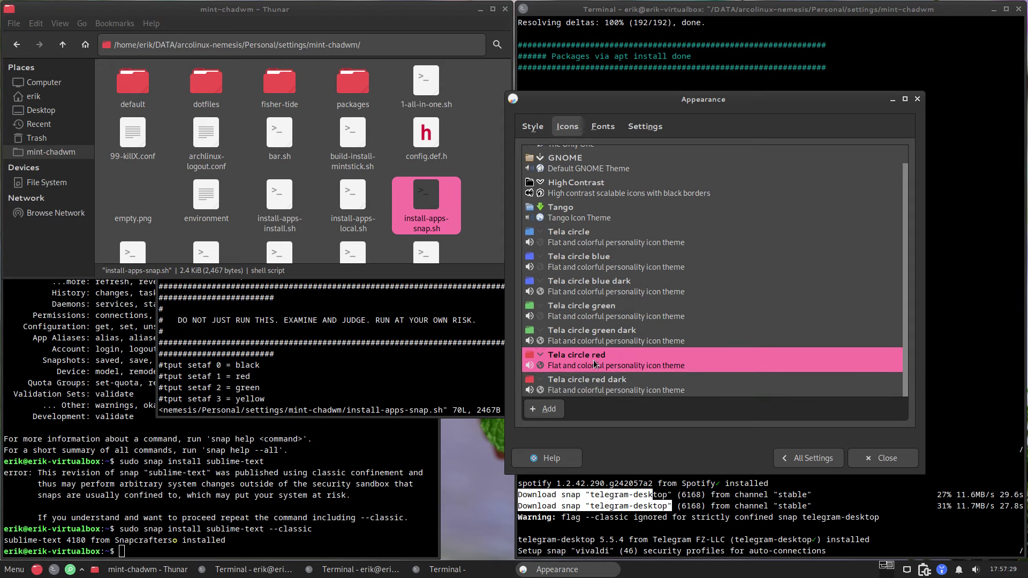
{"action": "left_click", "coordinate": [20, 574]}
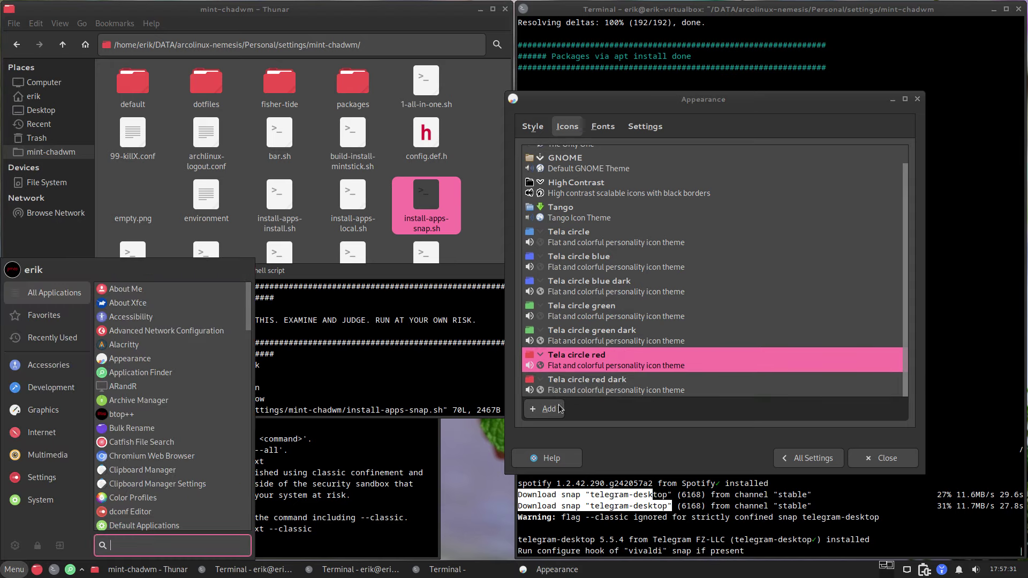
{"action": "left_click", "coordinate": [582, 339]}
{"action": "left_click", "coordinate": [581, 342]}
{"action": "left_click", "coordinate": [587, 315]}
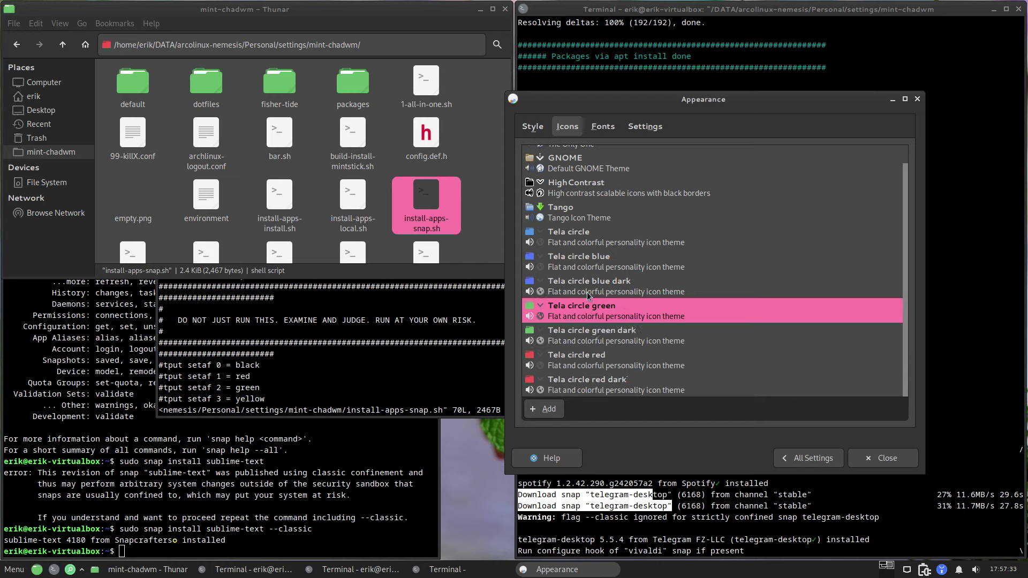
{"action": "left_click", "coordinate": [589, 286]}
{"action": "left_click", "coordinate": [587, 260]}
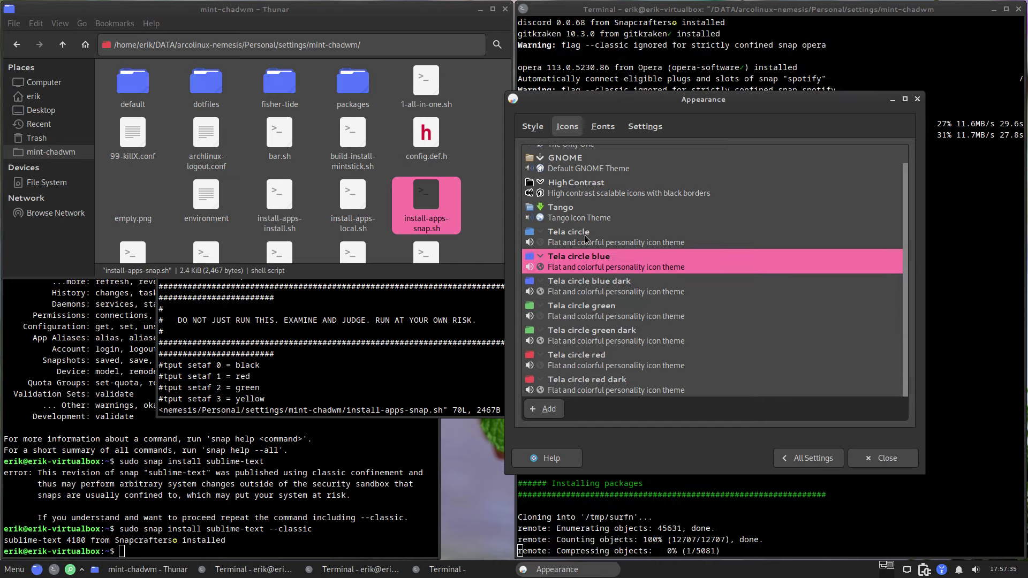
{"action": "left_click", "coordinate": [586, 236]}
{"action": "scroll", "coordinate": [572, 209], "scroll_direction": "up", "scroll_amount": 1}
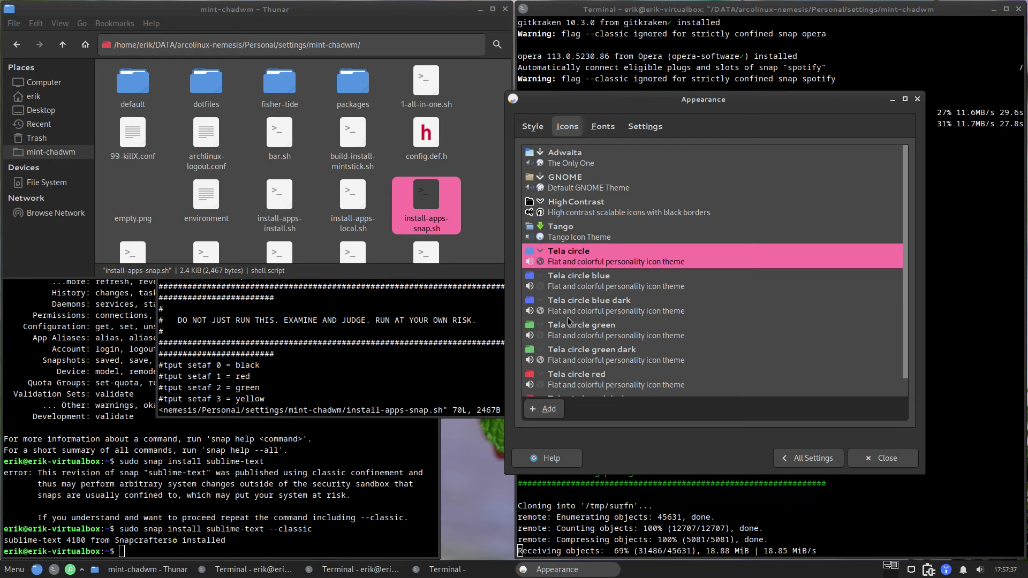
{"action": "left_click", "coordinate": [582, 381]}
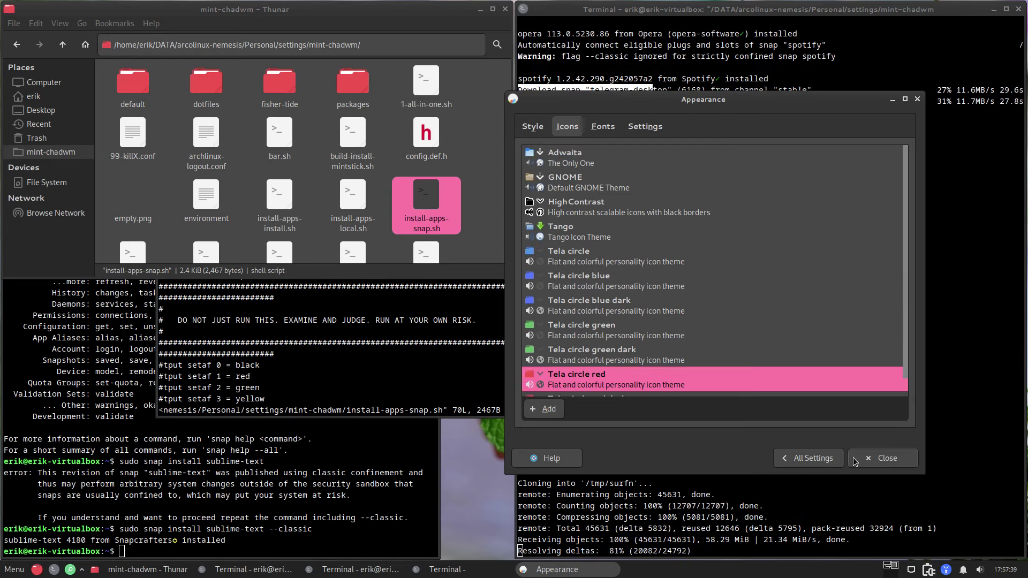
Step: Close Appearance and rerun the last setup command in the right-hand terminal
{"action": "left_click", "coordinate": [868, 459]}
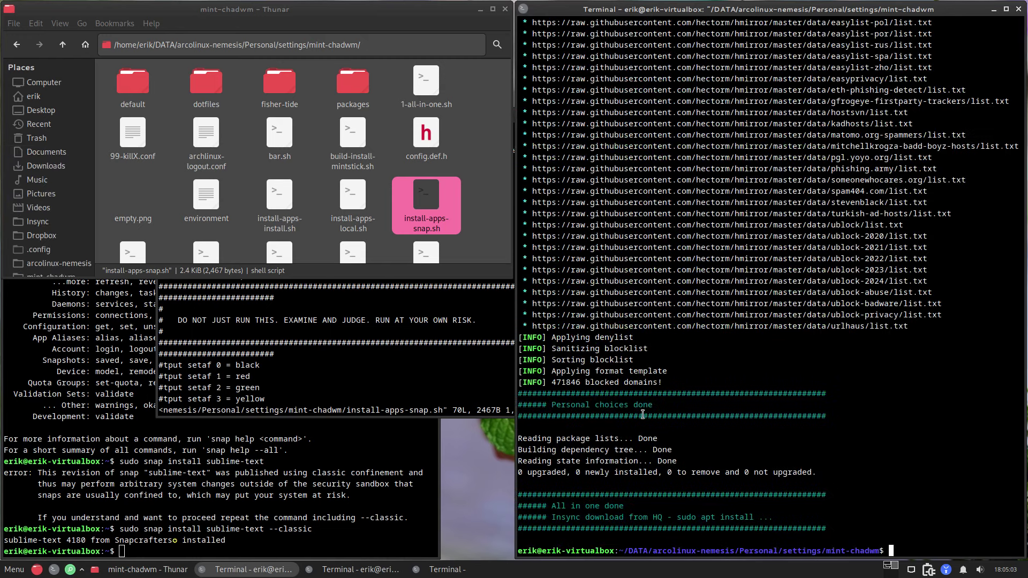
{"action": "key", "text": "Up"}
{"action": "key", "text": "Return"}
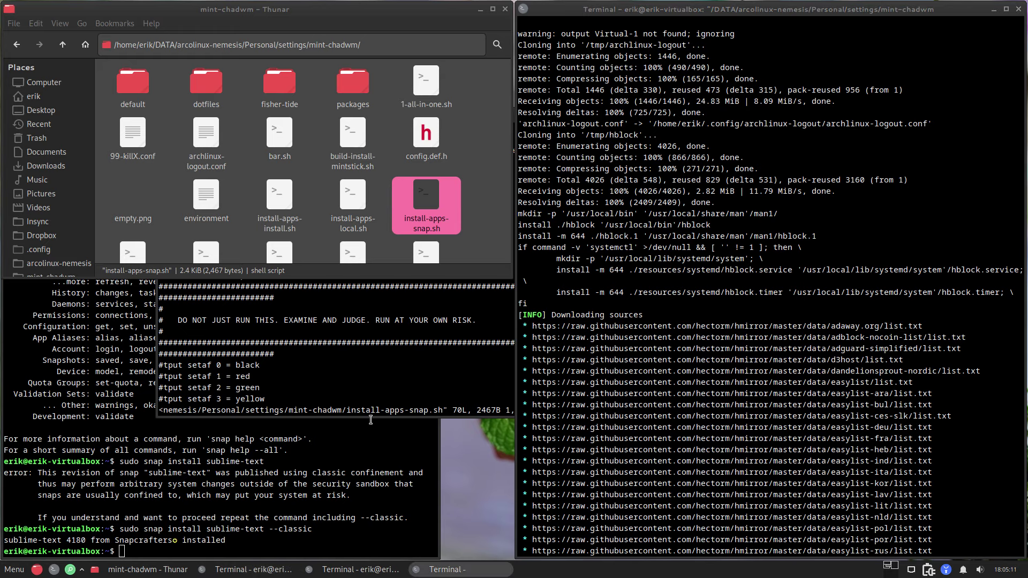
Step: Issue sudo reboot in the lower-left terminal after two mistyped attempts
{"action": "left_click", "coordinate": [329, 449]}
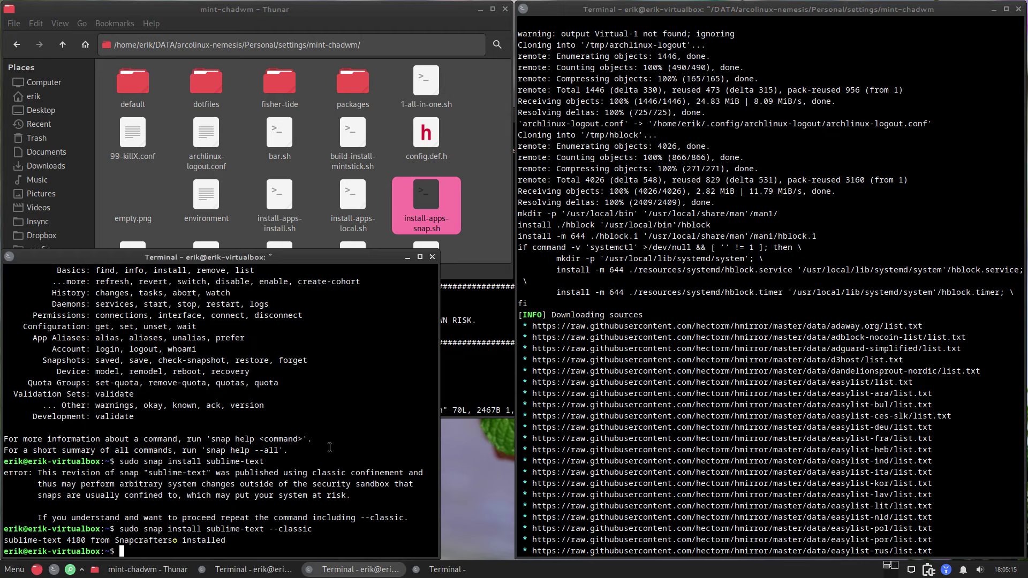
{"action": "type", "text": "sr"}
{"action": "key", "text": "Return"}
{"action": "type", "text": "s"}
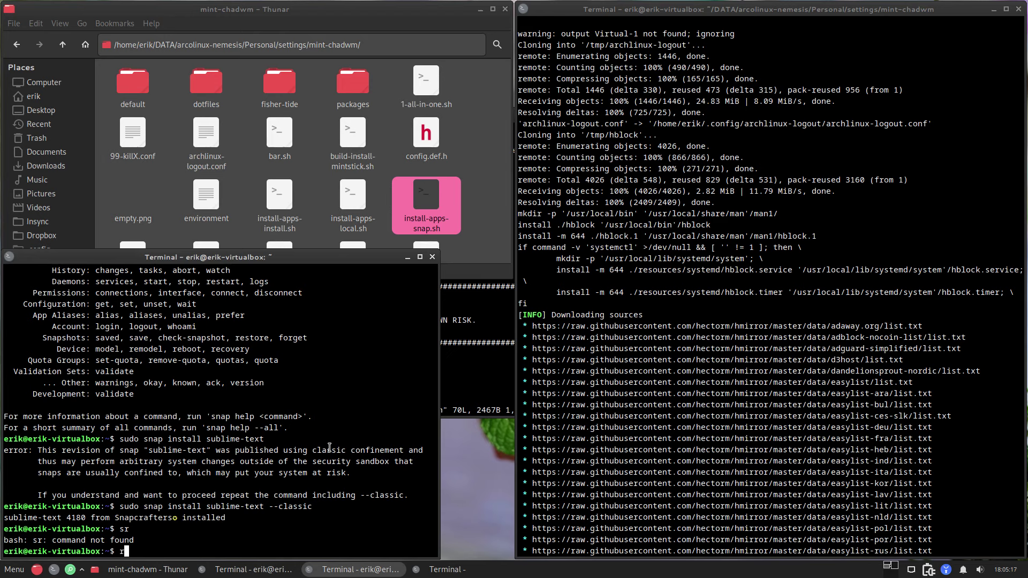
{"action": "type", "text": "eboot"}
{"action": "key", "text": "Return"}
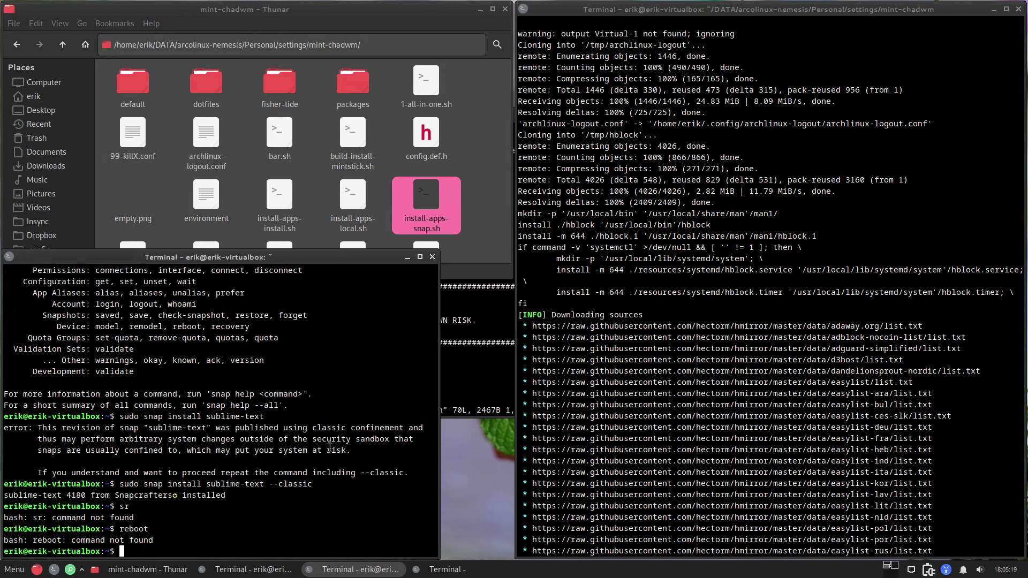
{"action": "type", "text": "su"}
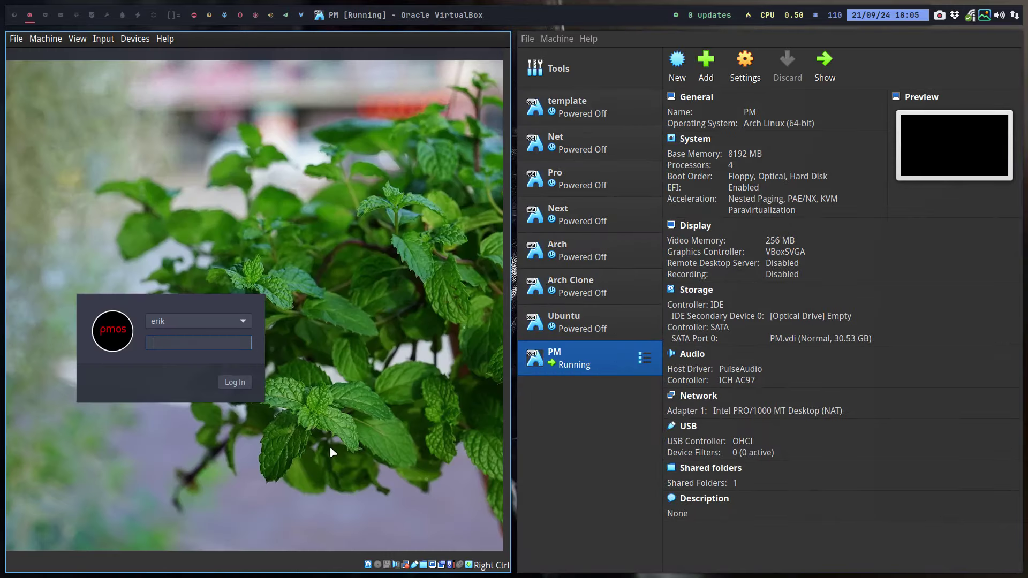
Step: Check neofetch in a new terminal on workspace 3, then make the PM VM window full screen
{"action": "left_click", "coordinate": [45, 14]}
{"action": "key", "text": "super+Return"}
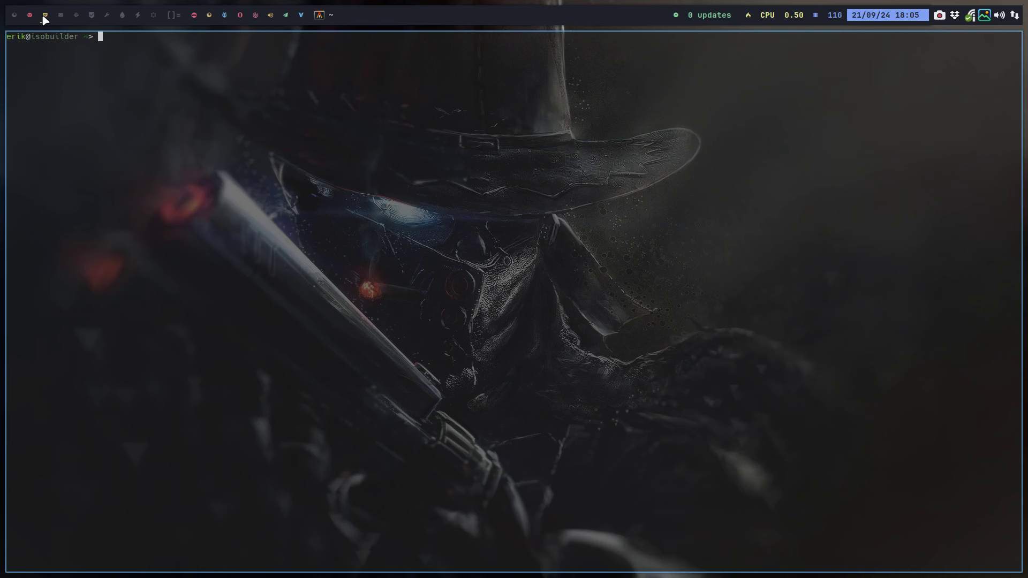
{"action": "type", "text": "neofetch"}
{"action": "key", "text": "Return"}
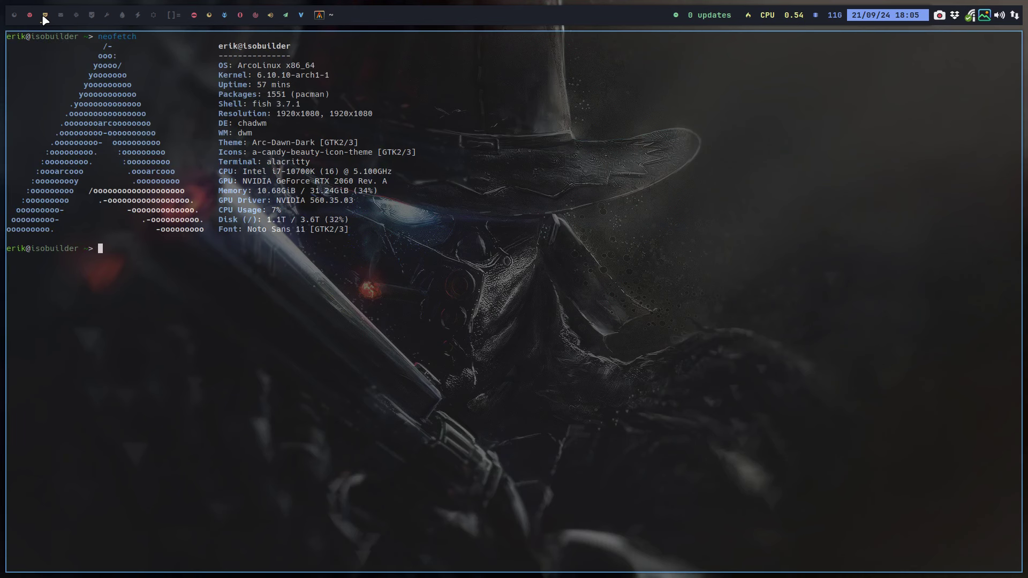
{"action": "key", "text": "super+q"}
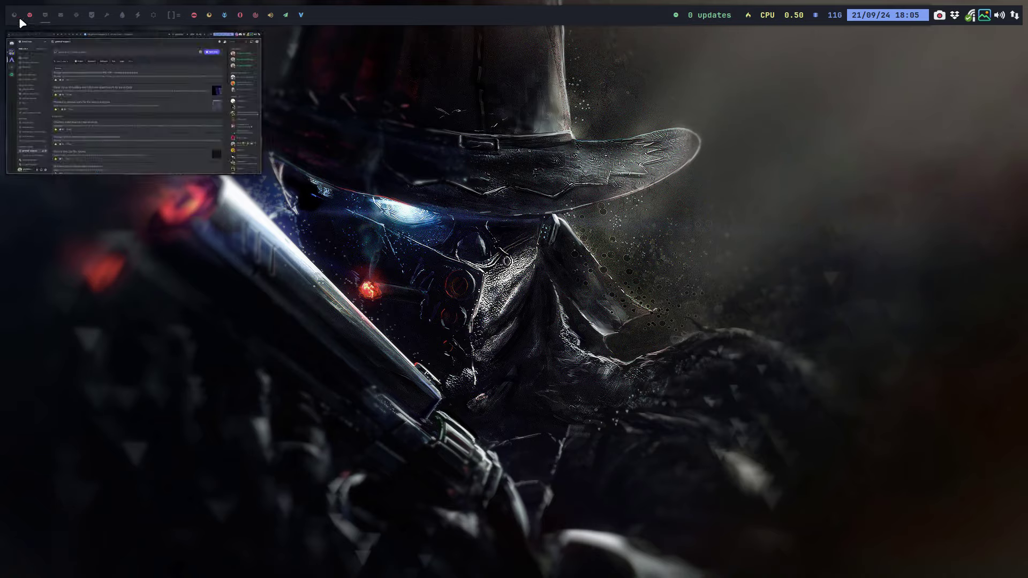
{"action": "left_click", "coordinate": [29, 15]}
{"action": "key", "text": "Control_R+f"}
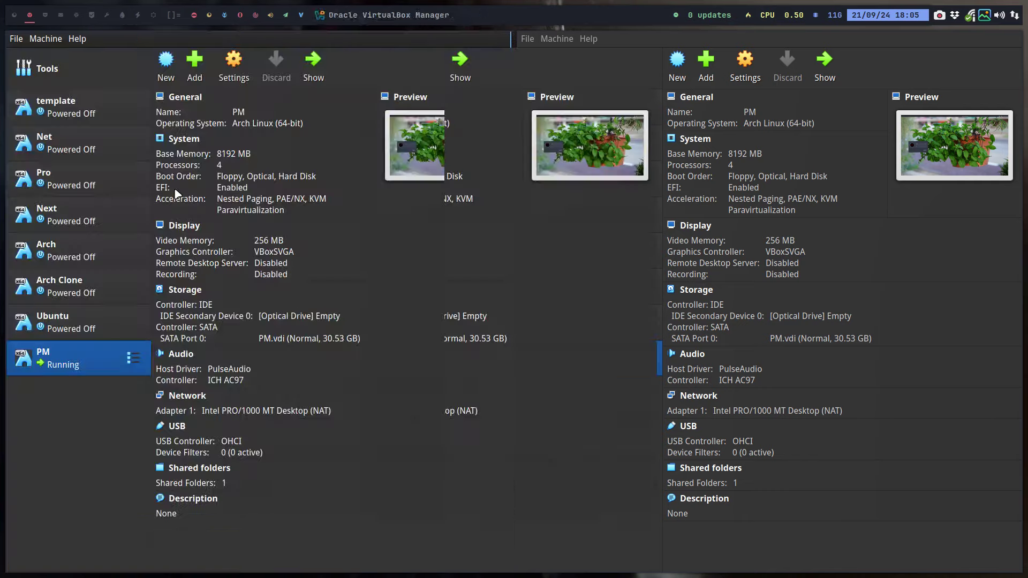
Step: Log in with the account password, tick Disable Auto start and close the Welcome window
{"action": "type", "text": "***"}
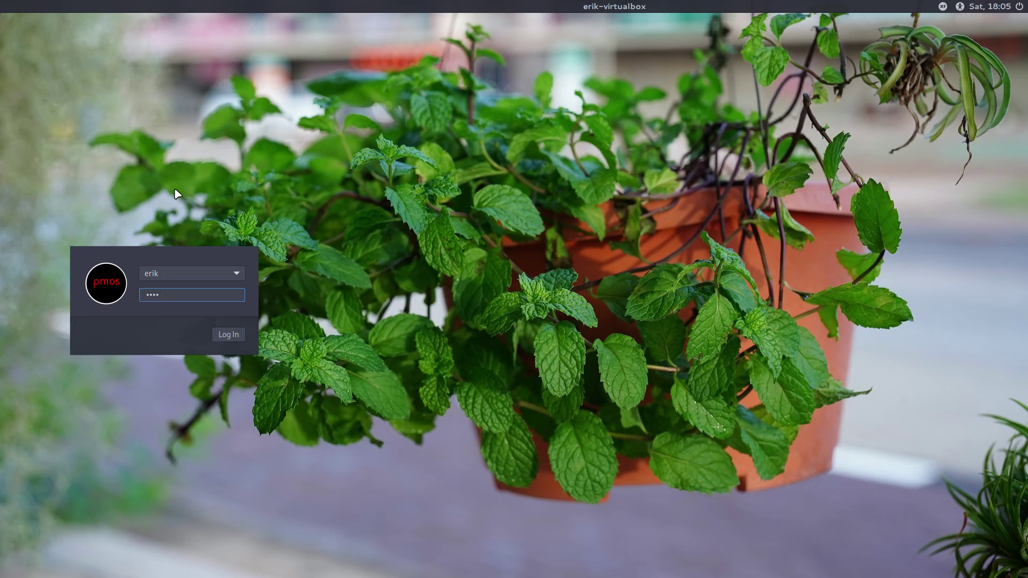
{"action": "key", "text": "Return"}
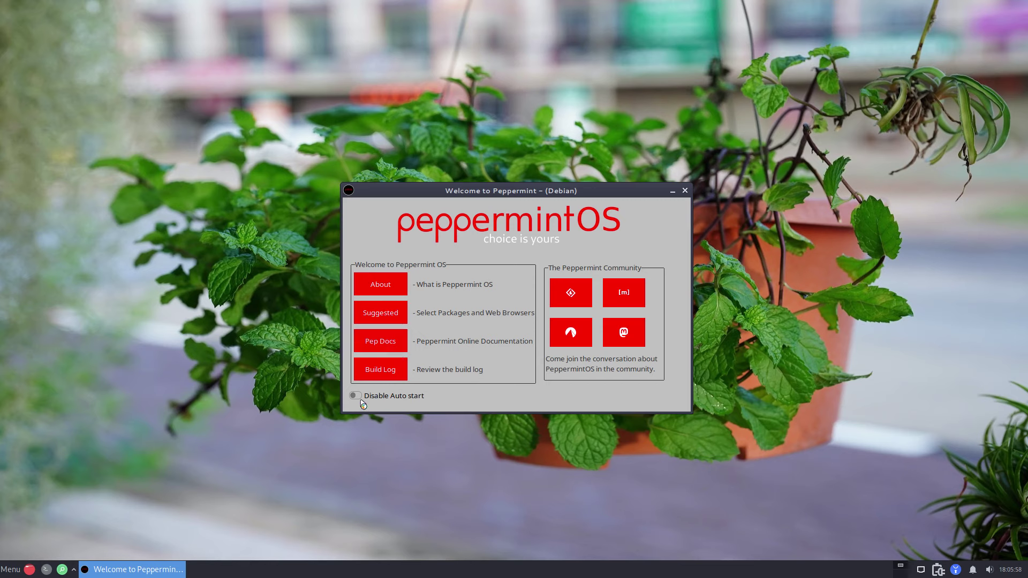
{"action": "left_click", "coordinate": [358, 396]}
{"action": "left_click", "coordinate": [685, 191]}
Step: Log out of Xfce and log back in with the chadwm session selected
{"action": "left_click", "coordinate": [11, 570]}
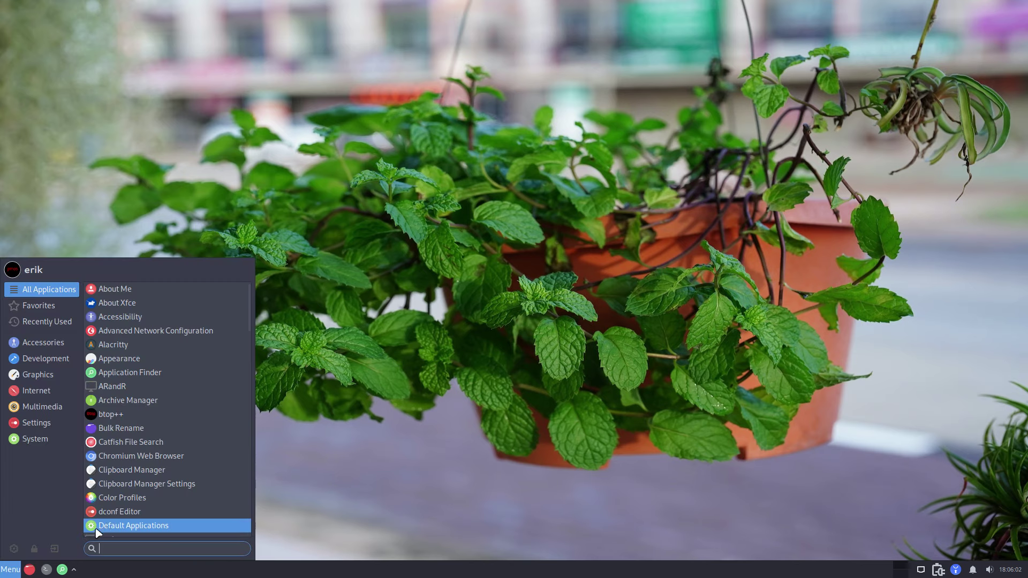
{"action": "left_click", "coordinate": [60, 549]}
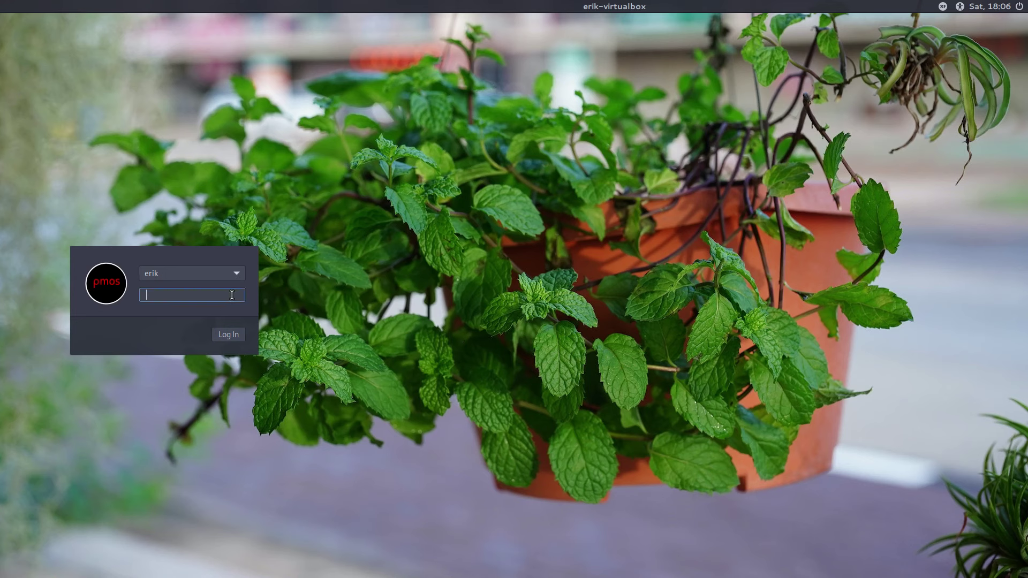
{"action": "left_click", "coordinate": [943, 6]}
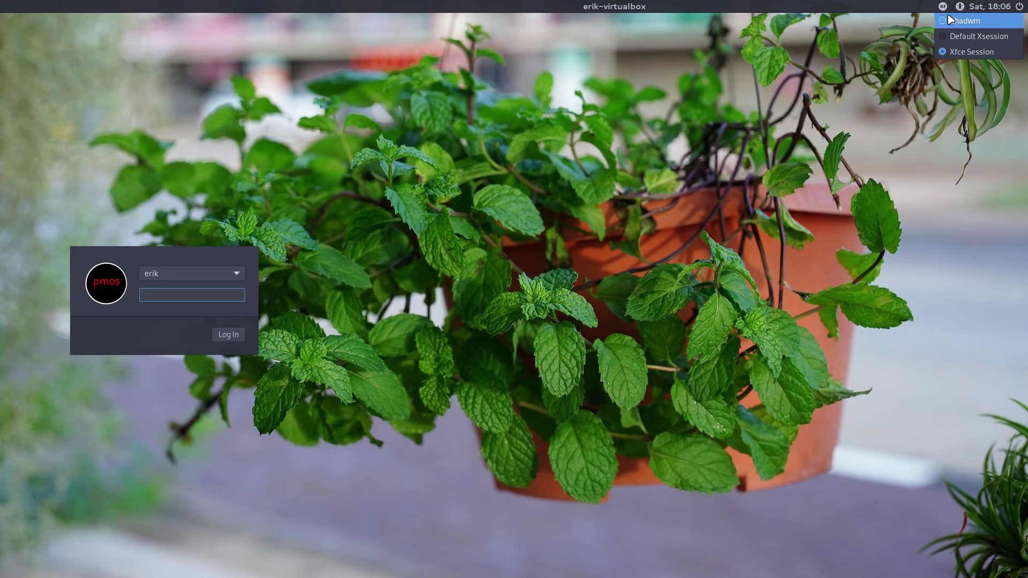
{"action": "left_click", "coordinate": [949, 20]}
{"action": "type", "text": "••"}
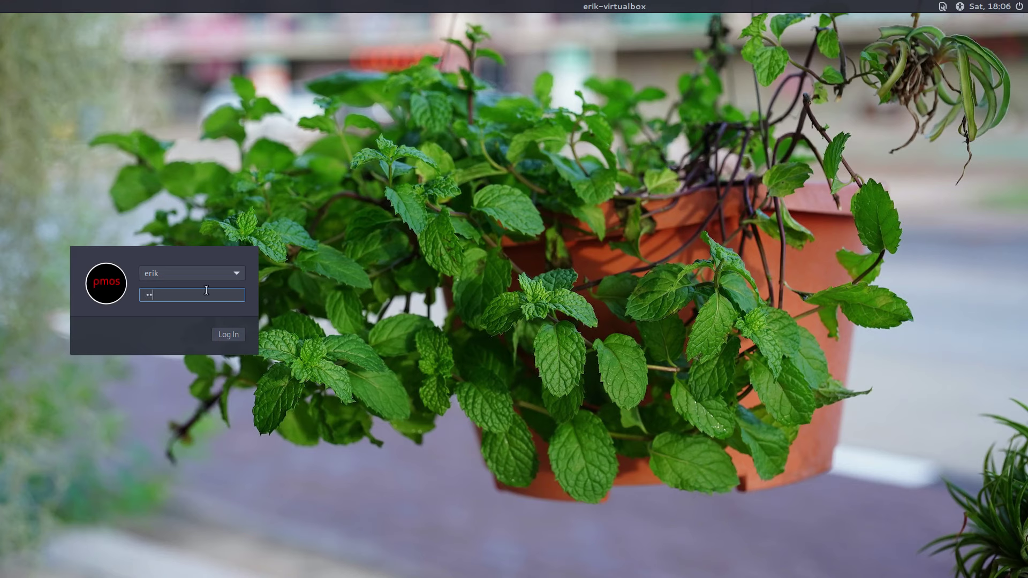
{"action": "type", "text": "••"}
{"action": "key", "text": "Return"}
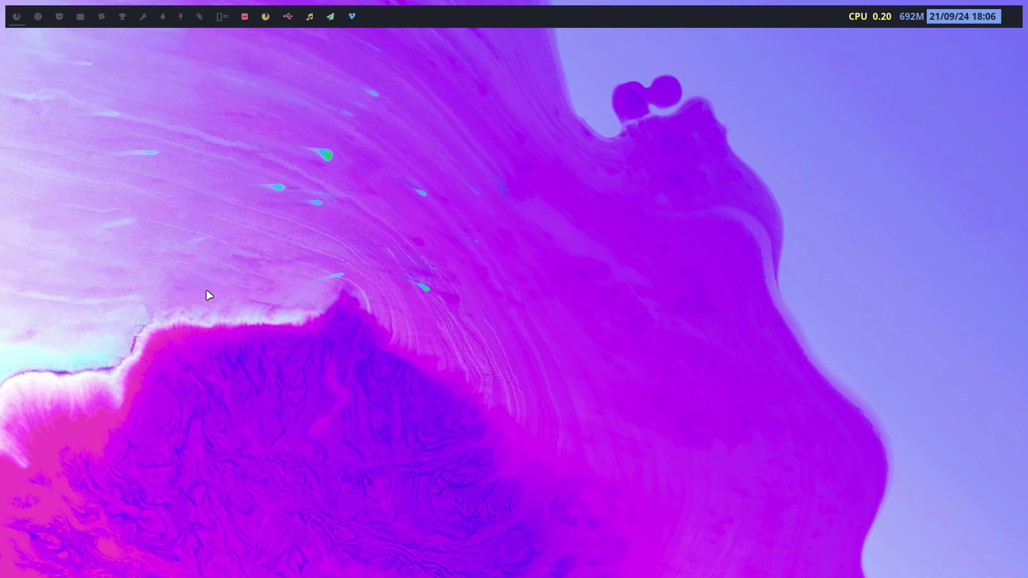
Step: Open a terminal and the Thunar file manager, then run the update alias and enter the sudo password
{"action": "key", "text": "super+Return"}
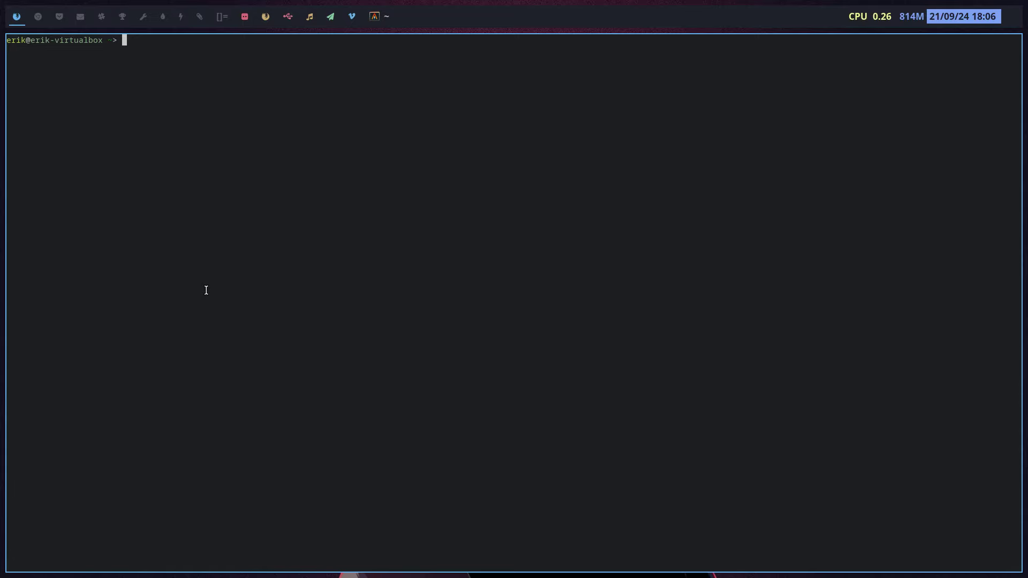
{"action": "key", "text": "super+shift+Return"}
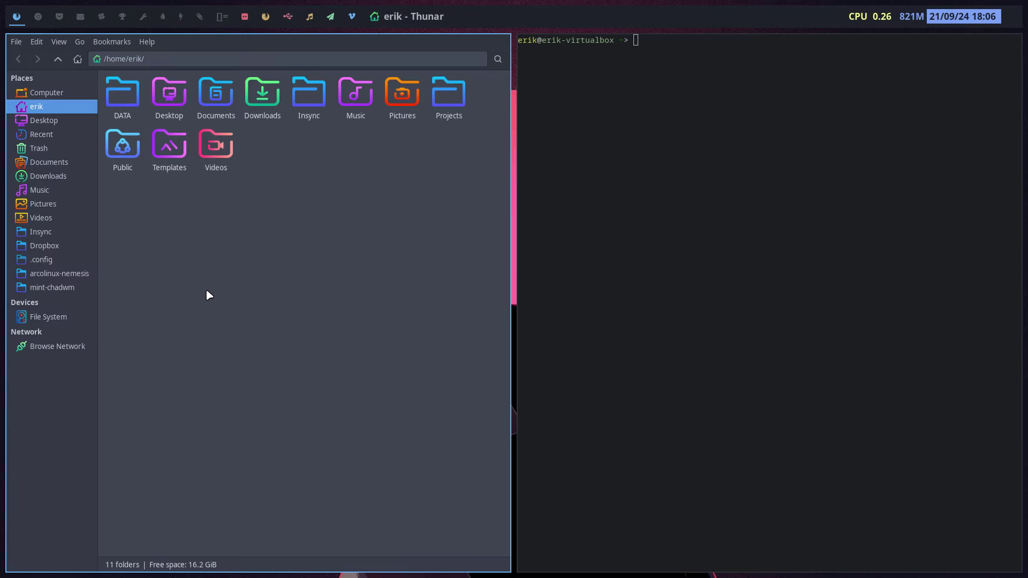
{"action": "left_click", "coordinate": [536, 225]}
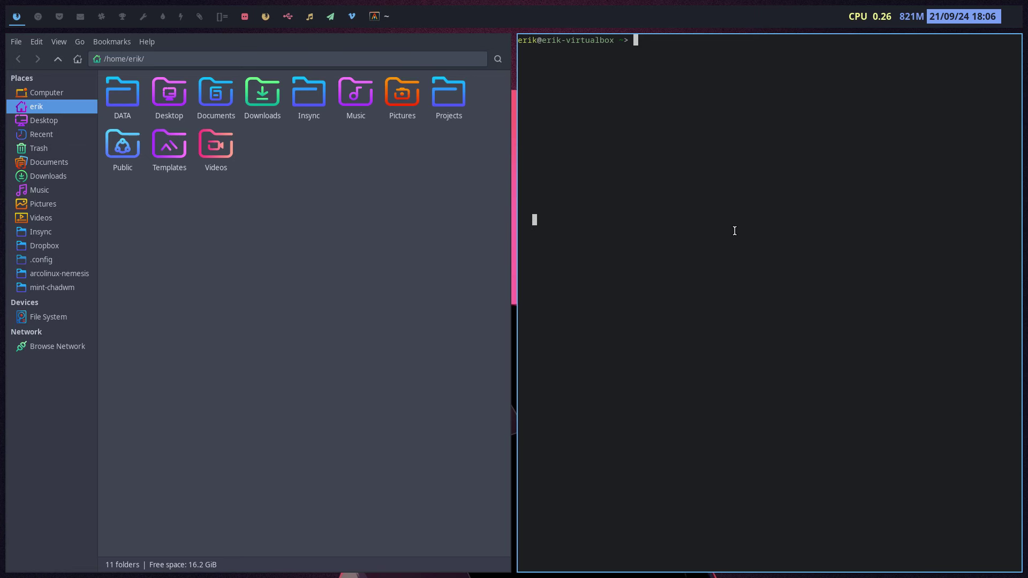
{"action": "type", "text": "u"}
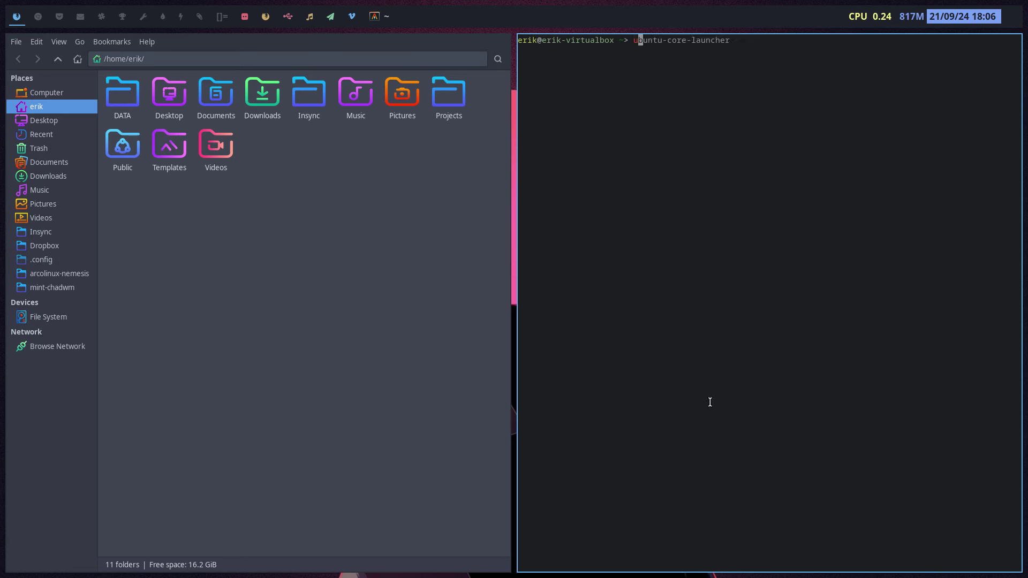
{"action": "type", "text": "p"}
{"action": "key", "text": "BackSpace"}
{"action": "key", "text": "BackSpace"}
{"action": "type", "text": "update"}
{"action": "key", "text": "Return"}
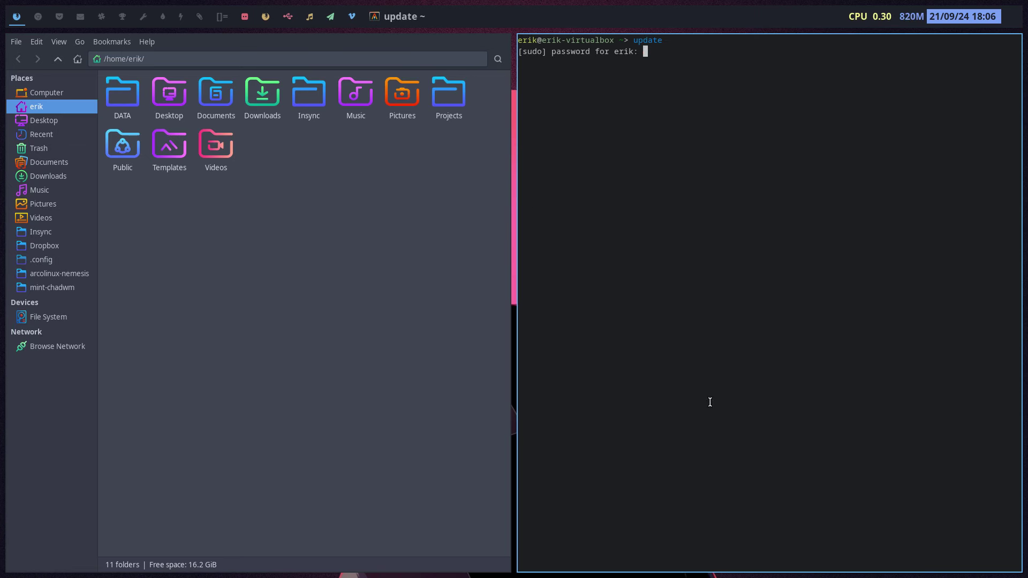
{"action": "key", "text": "Return"}
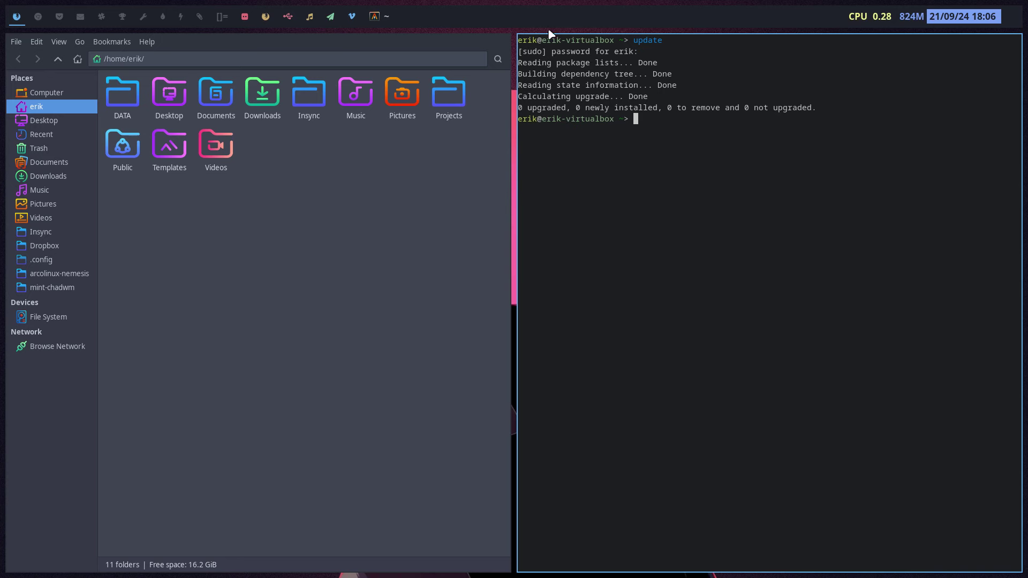
Step: Copy all mint-chadwm/fisher-tide items into ~/.config/fish, replacing fish_variables, then close the old terminal
{"action": "left_click", "coordinate": [64, 287]}
{"action": "double_click", "coordinate": [292, 100]}
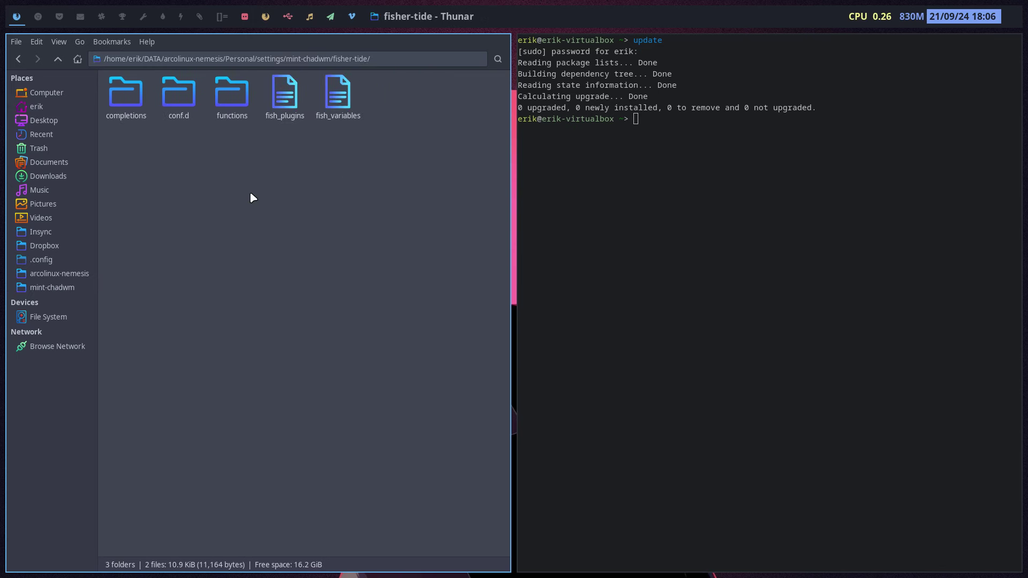
{"action": "key", "text": "ctrl+a"}
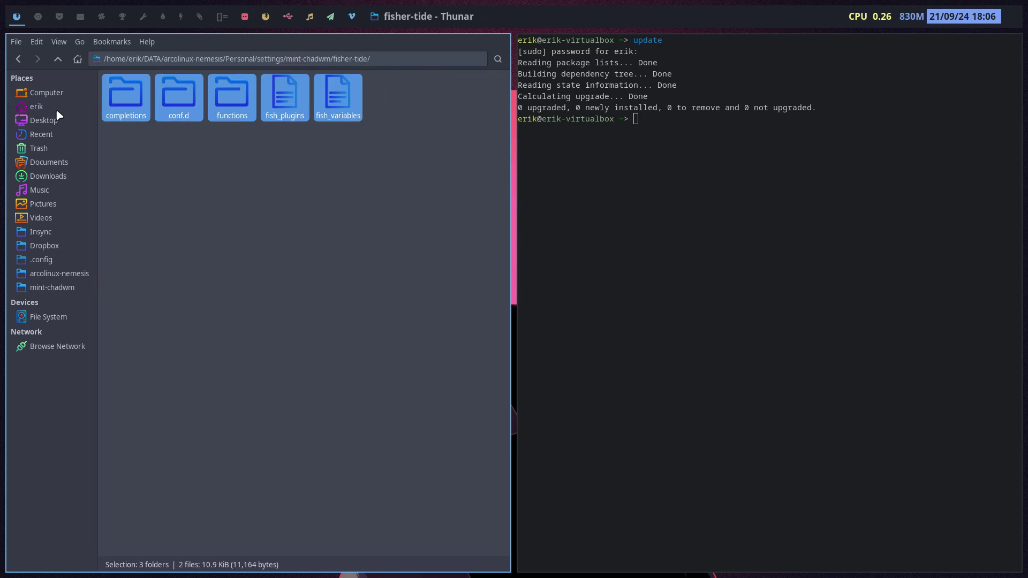
{"action": "left_click", "coordinate": [56, 109]}
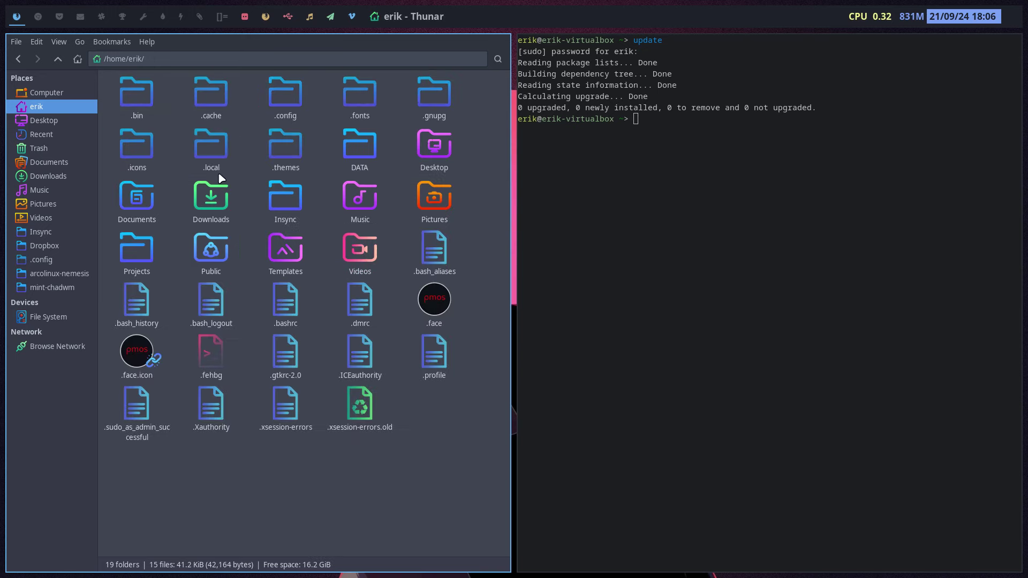
{"action": "double_click", "coordinate": [281, 96]}
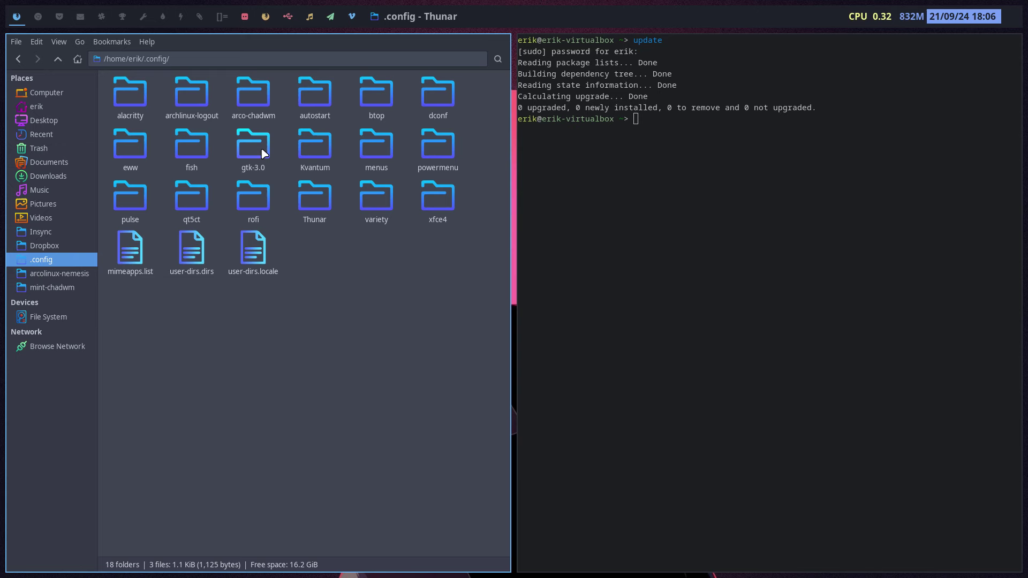
{"action": "double_click", "coordinate": [199, 146]}
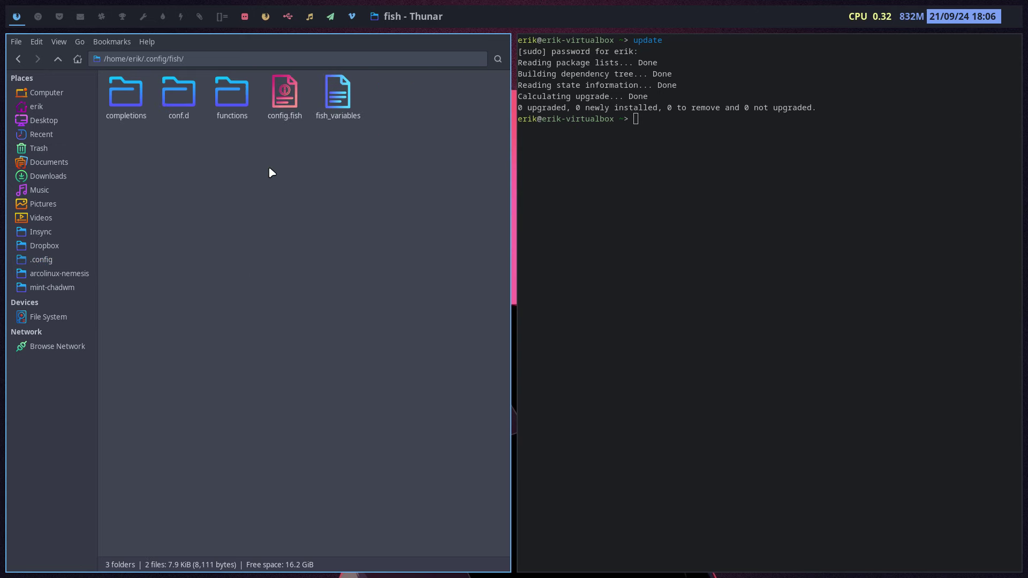
{"action": "key", "text": "ctrl+v"}
{"action": "left_click", "coordinate": [518, 352]}
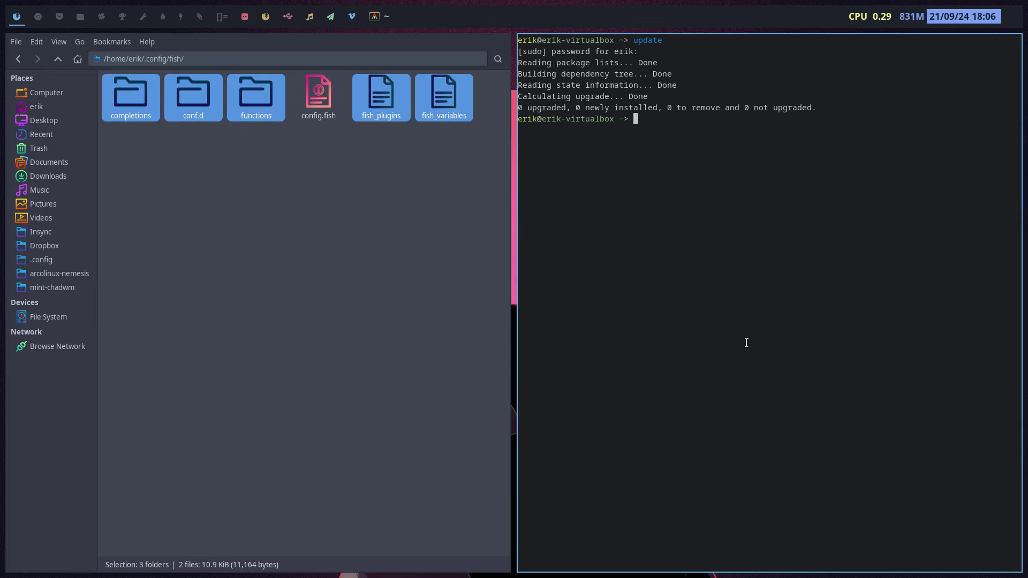
{"action": "key", "text": "super+q"}
Step: In a new fish terminal, change into the DATA folder and list its contents
{"action": "key", "text": "super+Return"}
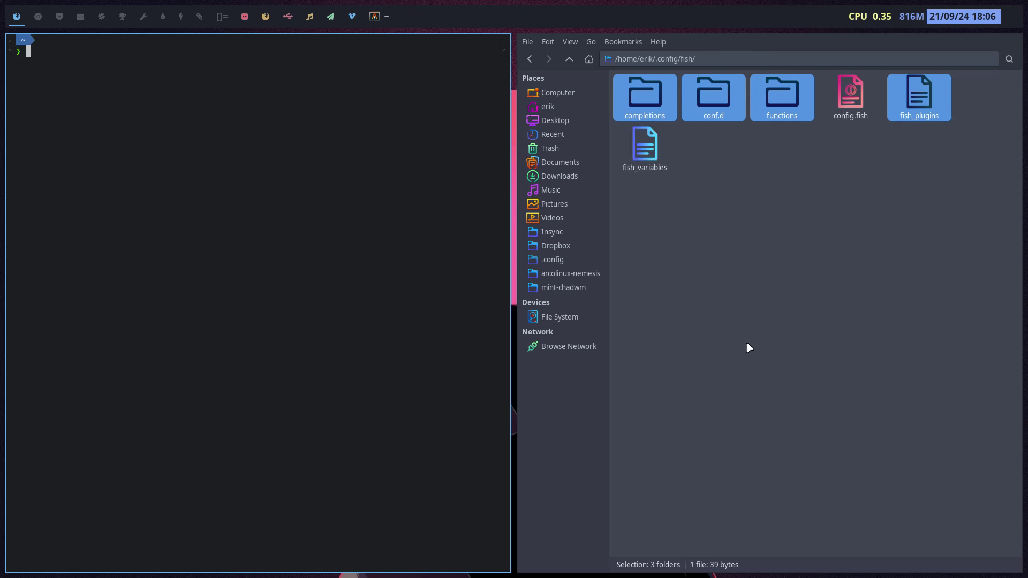
{"action": "type", "text": "cd DE"}
{"action": "key", "text": "BackSpace"}
{"action": "key", "text": "Tab"}
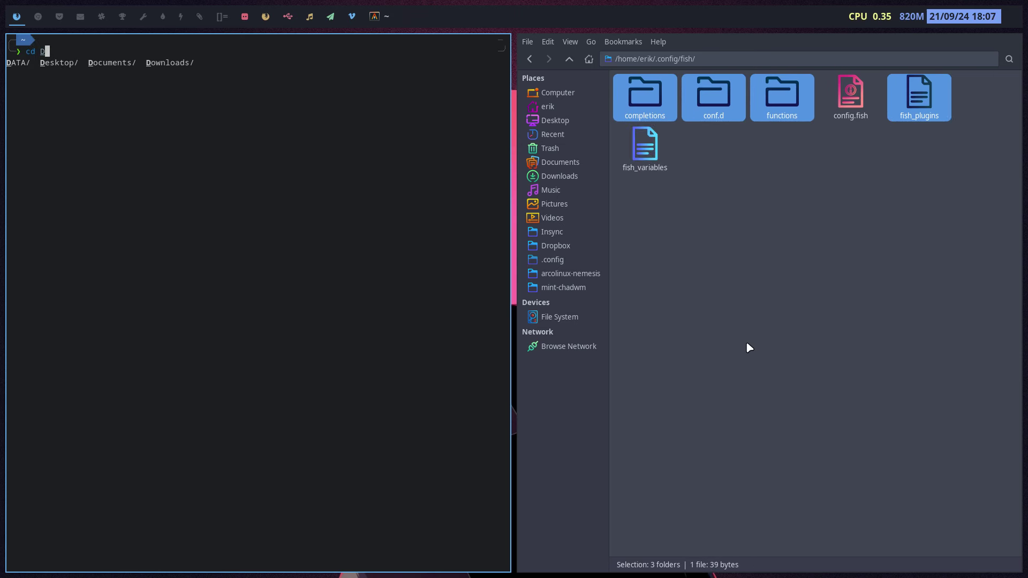
{"action": "key", "text": "Tab"}
{"action": "key", "text": "Return"}
{"action": "key", "text": "Return"}
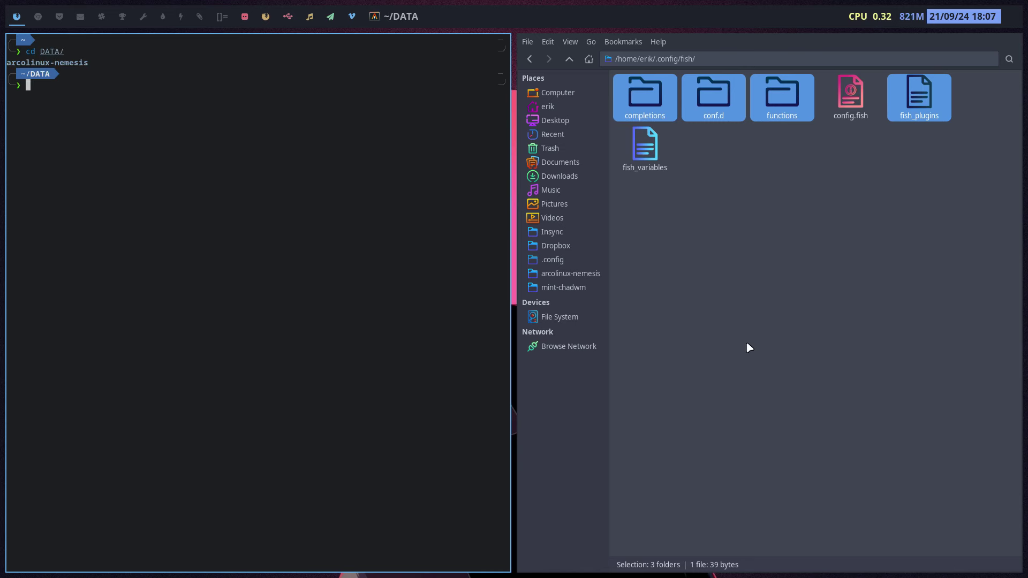
{"action": "key", "text": "Up"}
{"action": "type", "text": "arco"}
{"action": "key", "text": "BackSpace"}
{"action": "key", "text": "BackSpace"}
{"action": "key", "text": "BackSpace"}
{"action": "key", "text": "BackSpace"}
{"action": "key", "text": "Tab"}
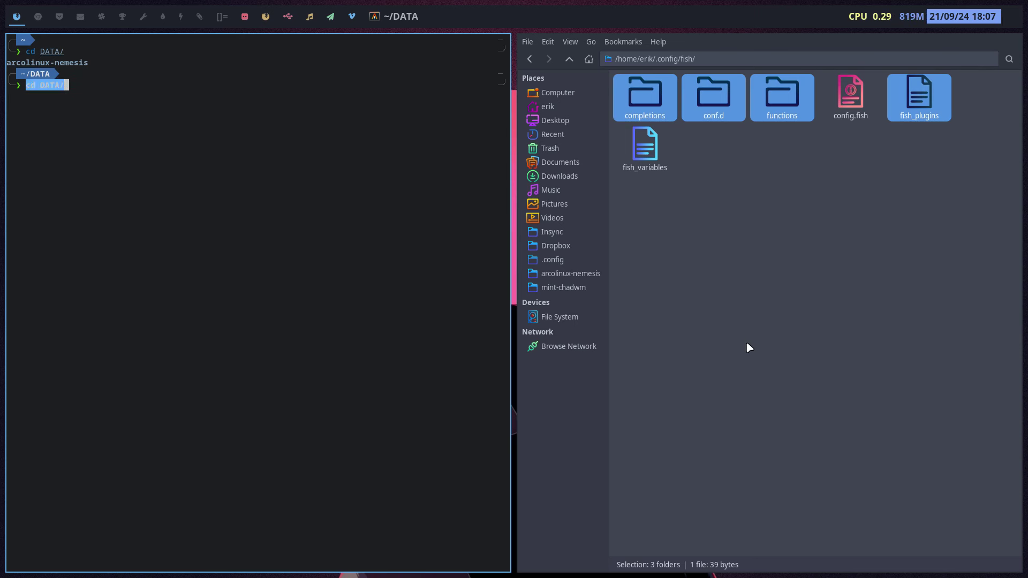
{"action": "key", "text": "BackSpace"}
{"action": "key", "text": "BackSpace"}
{"action": "key", "text": "BackSpace"}
{"action": "key", "text": "BackSpace"}
{"action": "key", "text": "BackSpace"}
{"action": "key", "text": "BackSpace"}
{"action": "key", "text": "BackSpace"}
{"action": "key", "text": "BackSpace"}
{"action": "type", "text": "ls"}
{"action": "key", "text": "Return"}
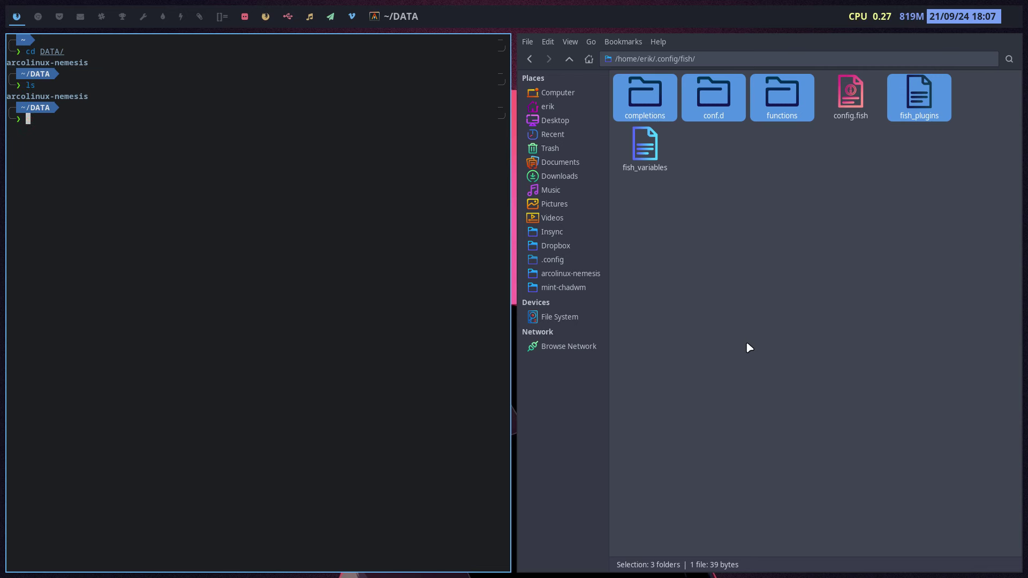
Step: Change into arcolinux-nemesis, then close the terminal and clear Thunar's file selection
{"action": "type", "text": "cd a"}
{"action": "key", "text": "Tab"}
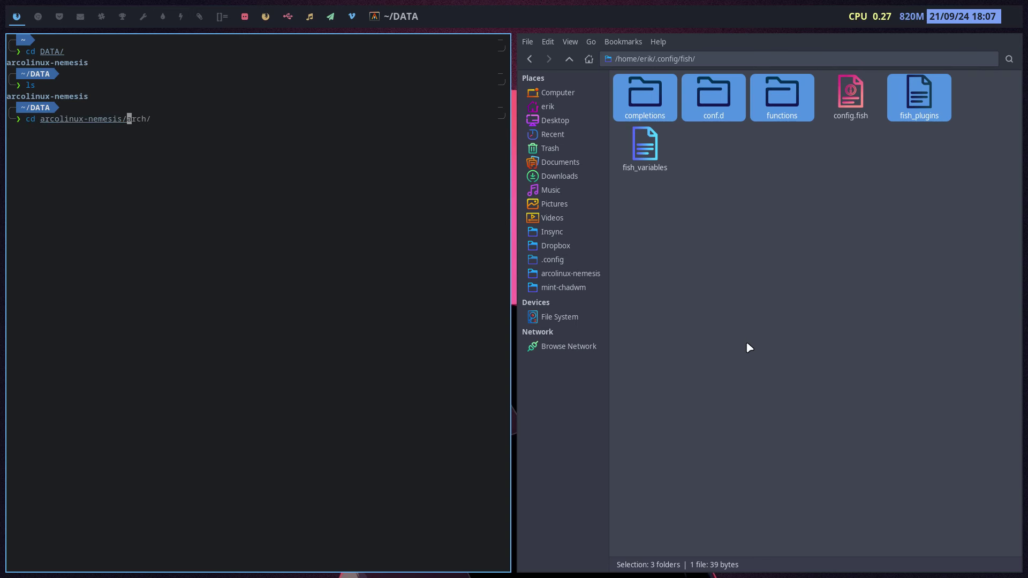
{"action": "key", "text": "Return"}
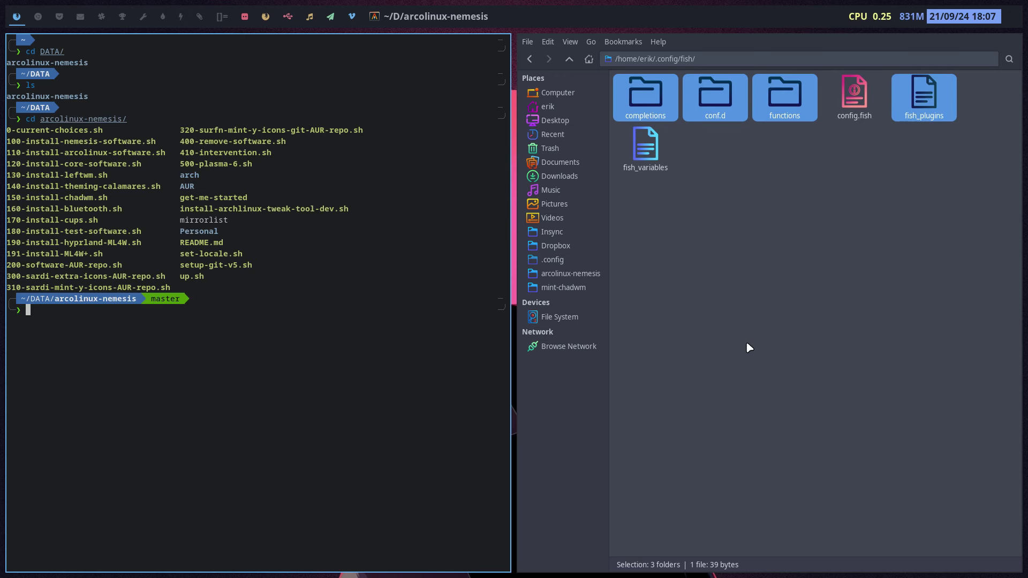
{"action": "left_click", "coordinate": [726, 271]}
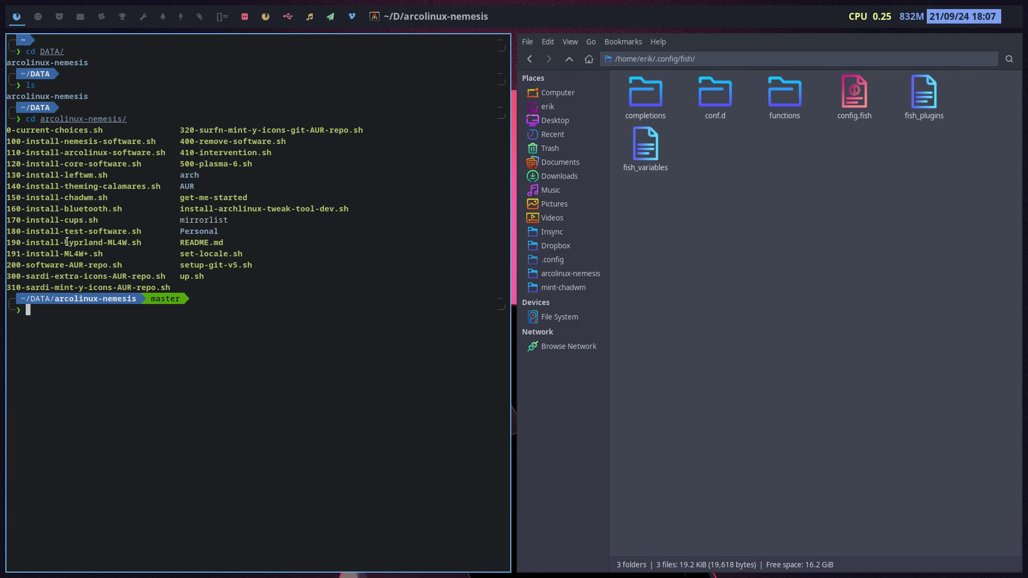
{"action": "key", "text": "super+q"}
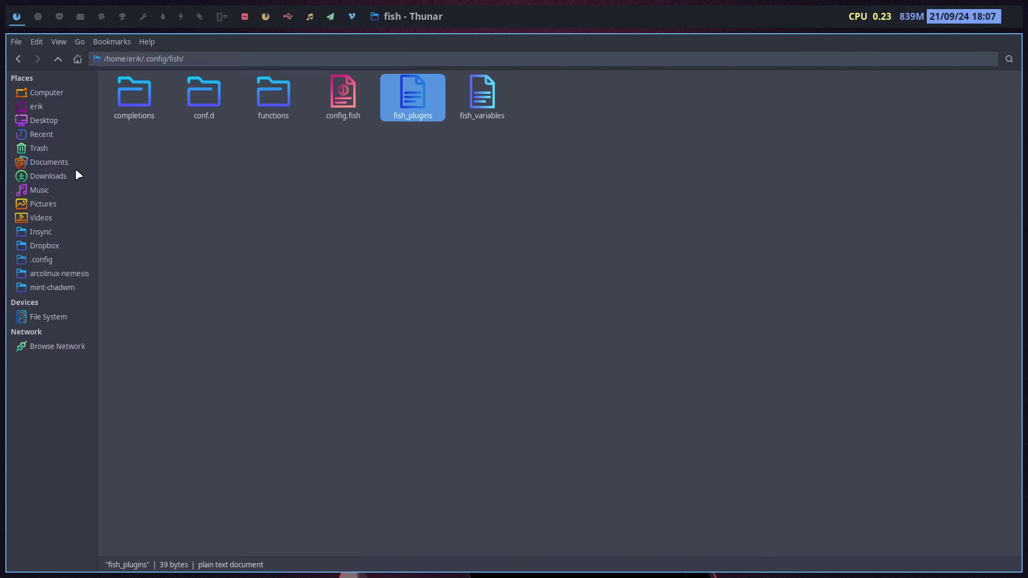
{"action": "left_click", "coordinate": [424, 188]}
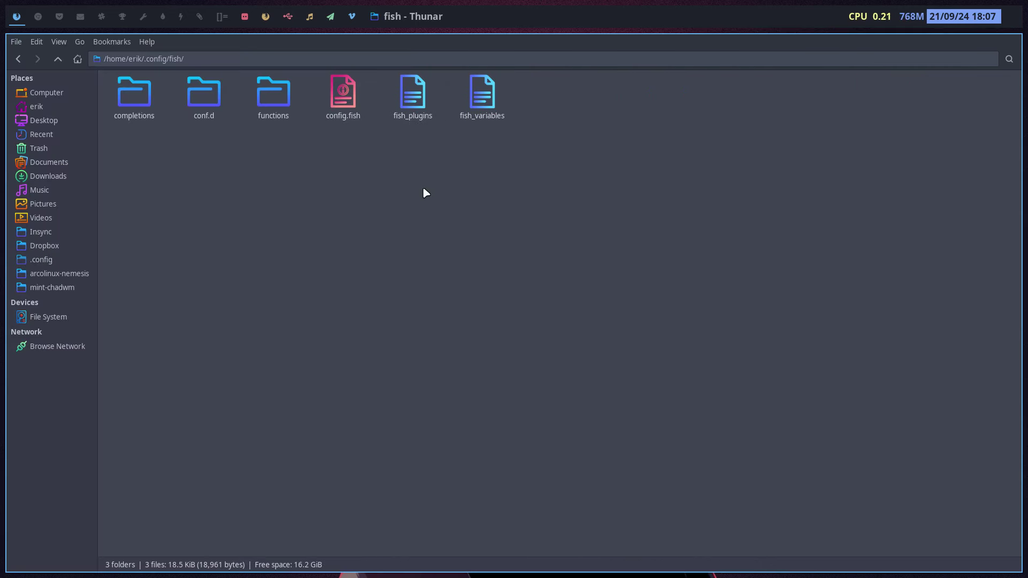
Step: Run neofetch in a new terminal, showing PeppermintOS, kernel 6.1.0-25-amd64 and fish 3.6.0
{"action": "key", "text": "super+Return"}
{"action": "type", "text": "nefoet"}
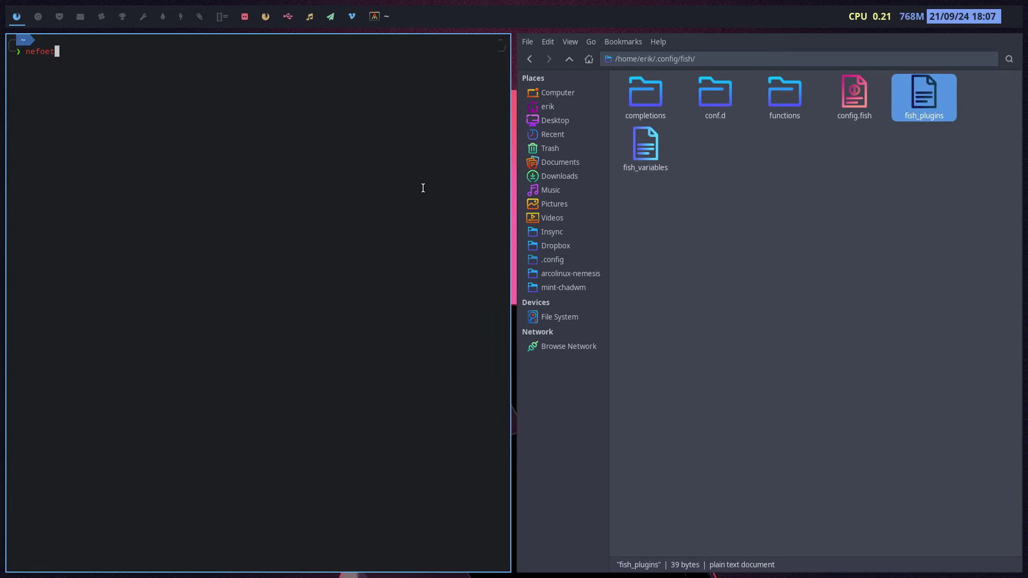
{"action": "key", "text": "BackSpace"}
{"action": "key", "text": "BackSpace"}
{"action": "key", "text": "BackSpace"}
{"action": "key", "text": "BackSpace"}
{"action": "type", "text": "ofetch"}
{"action": "key", "text": "Return"}
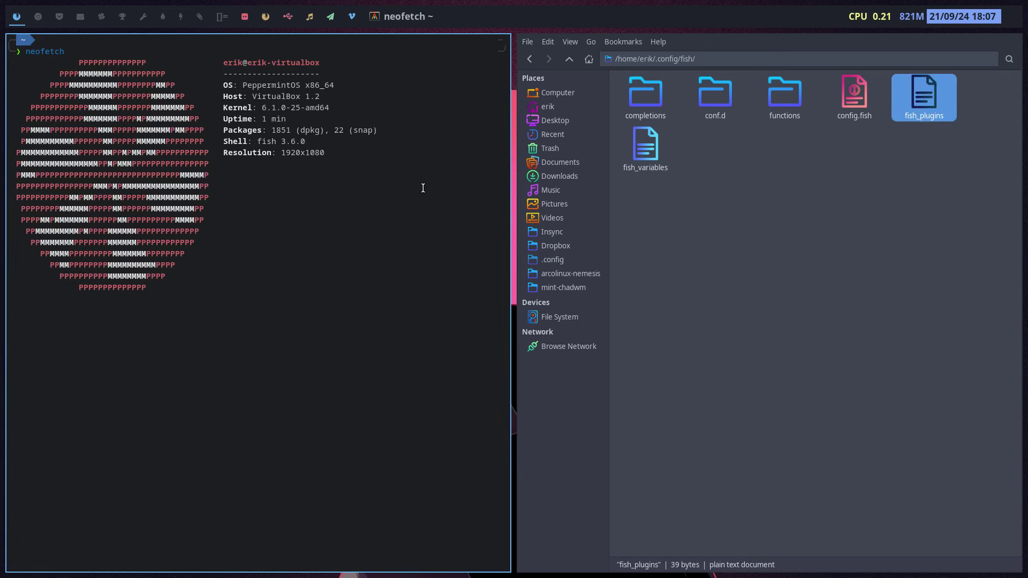